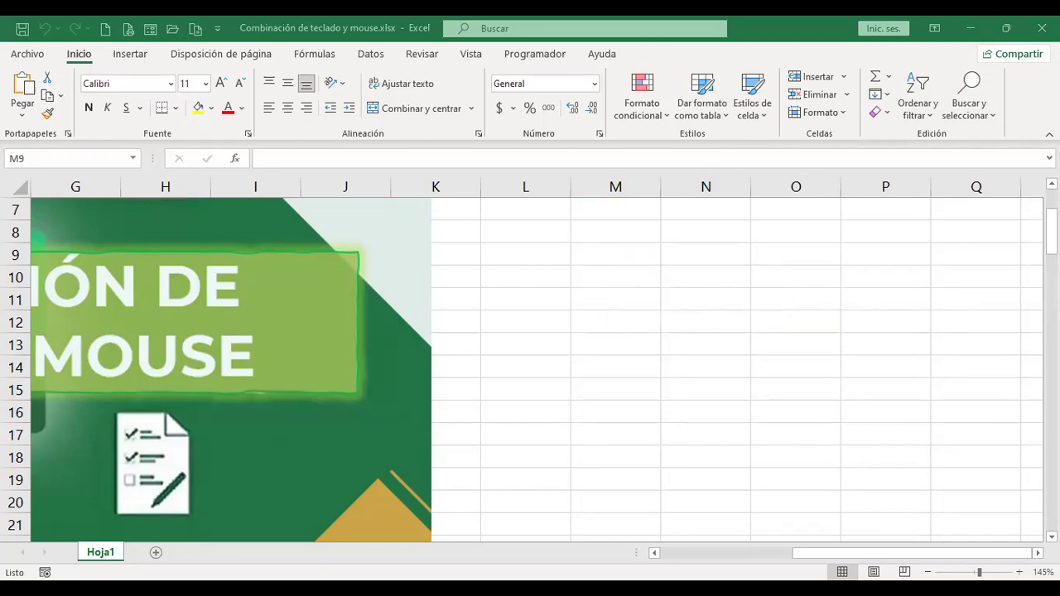
Enter 'Cortar' in cell N10 and return the selection to N10.
click(687, 266)
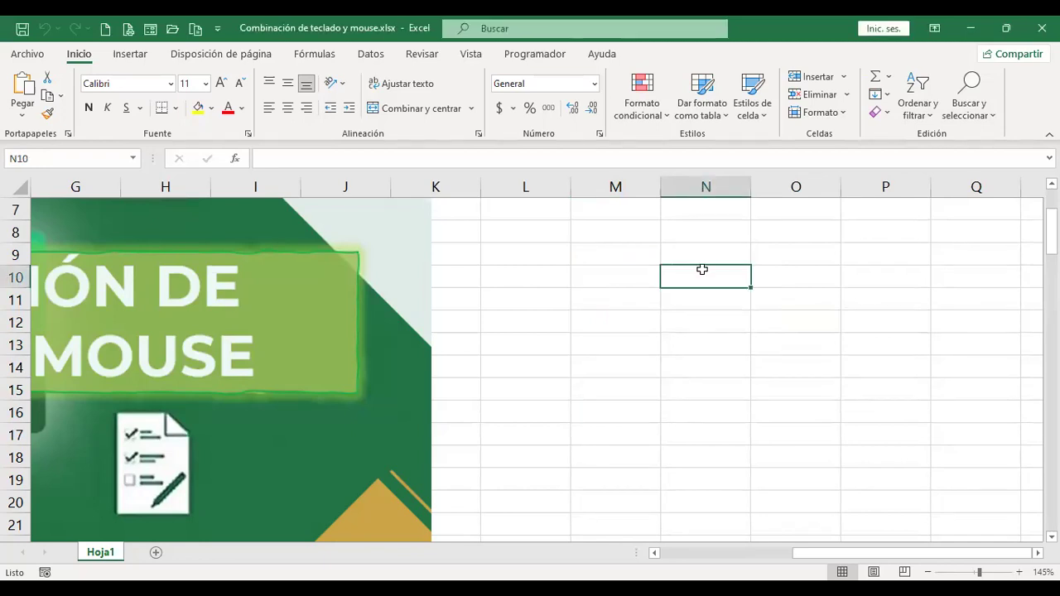
right_click(702, 271)
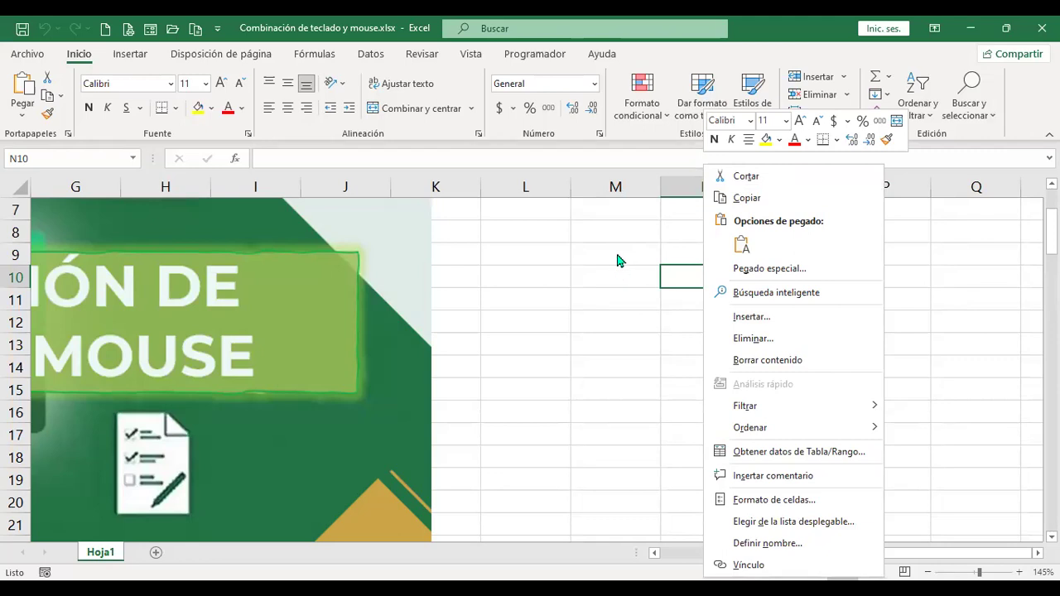
key(Escape)
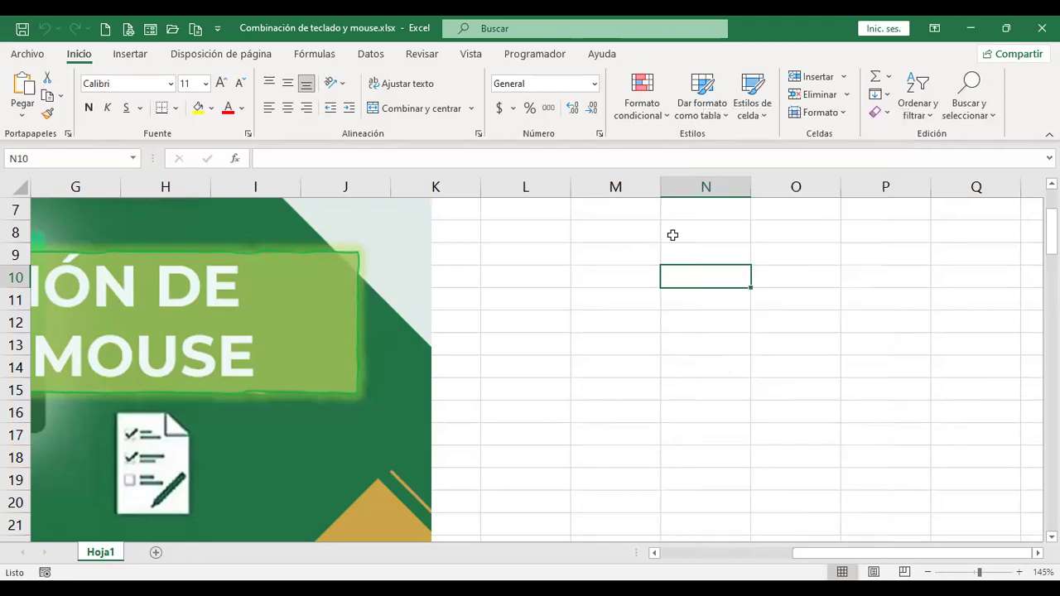
text(Cortar)
key(Return)
key(Up)
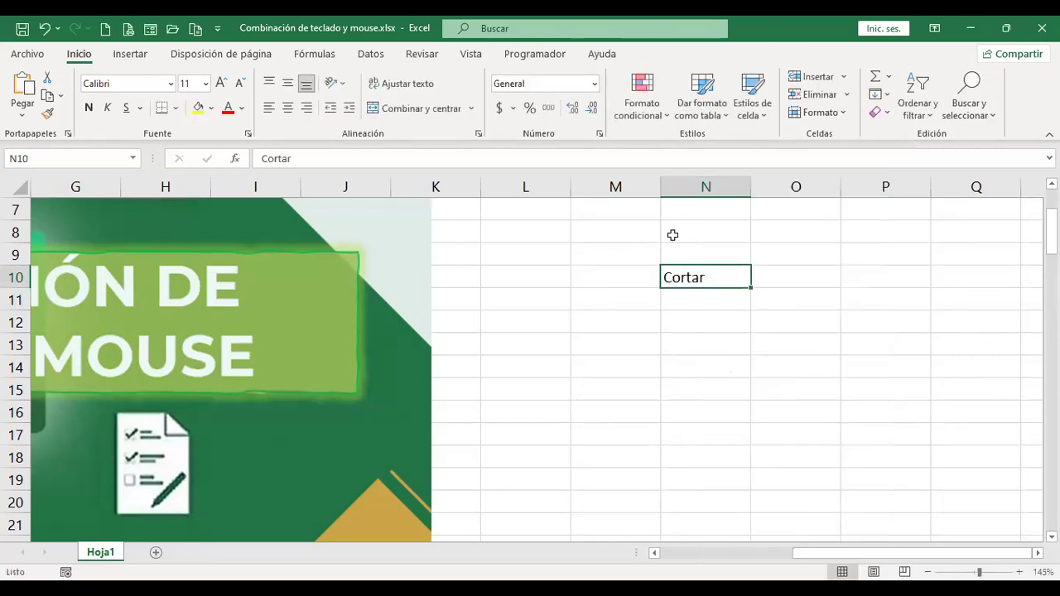
Cut 'Cortar' from N10, paste it into O12, then drag it up to O8.
right_click(706, 284)
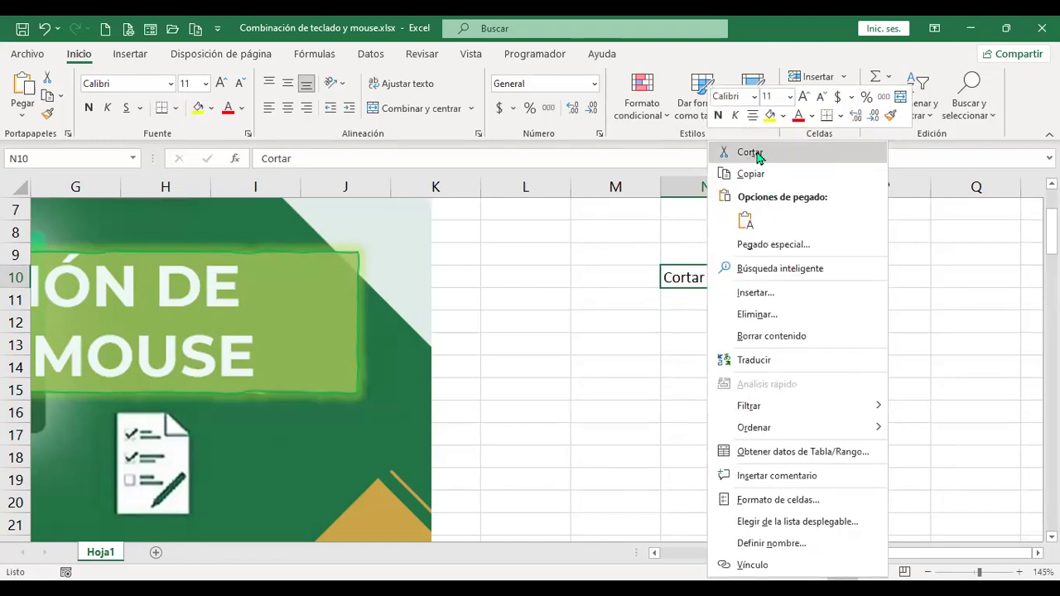
click(749, 152)
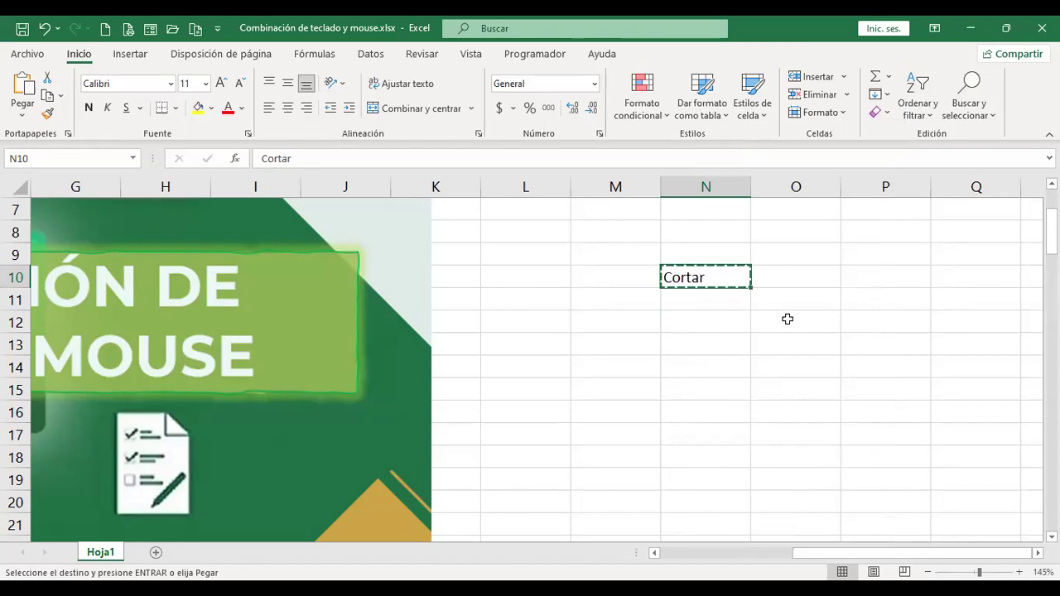
click(788, 318)
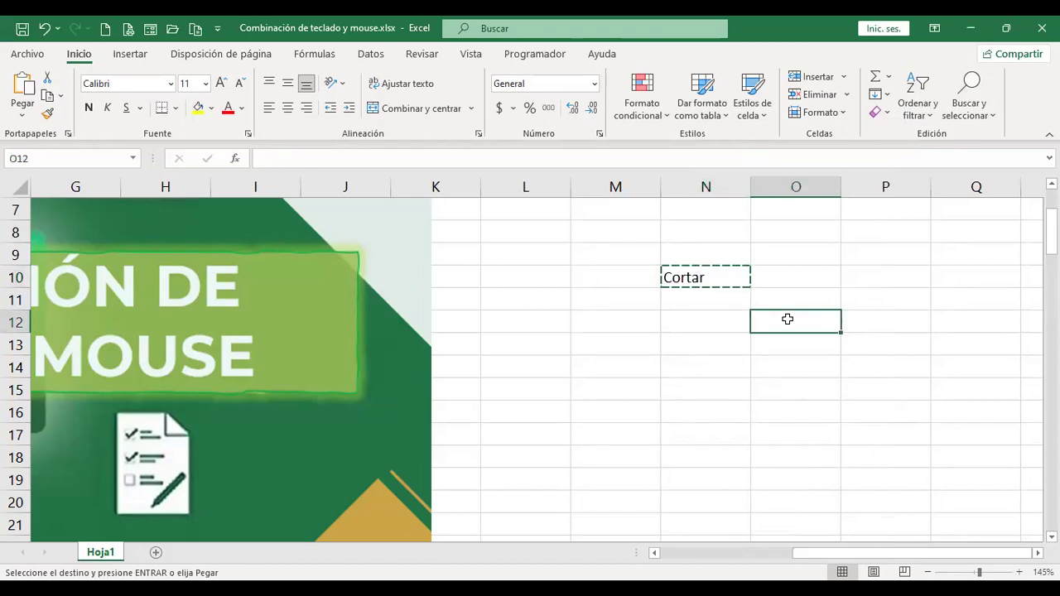
right_click(790, 292)
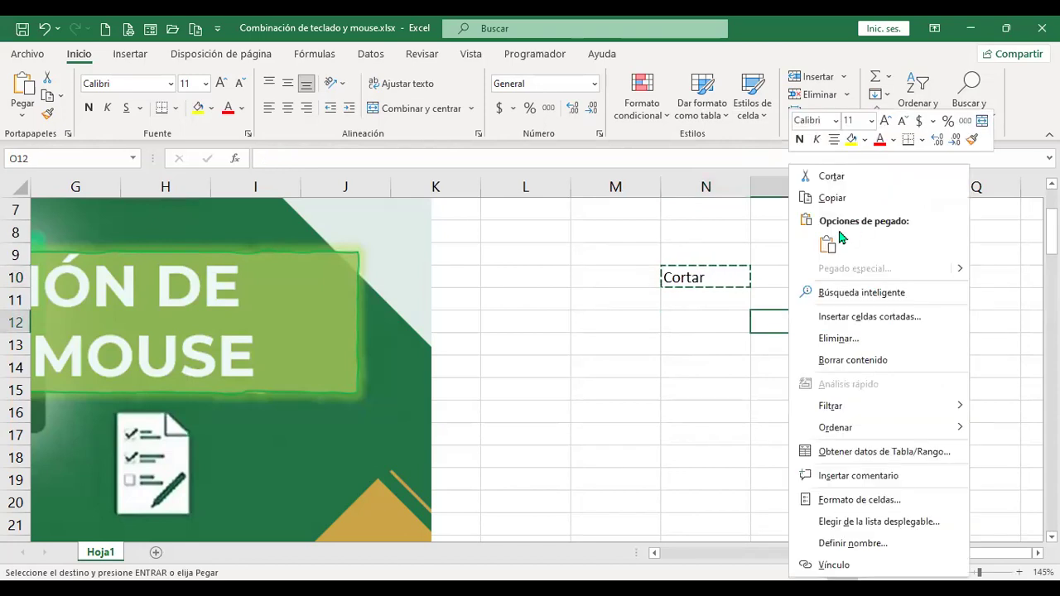
click(829, 248)
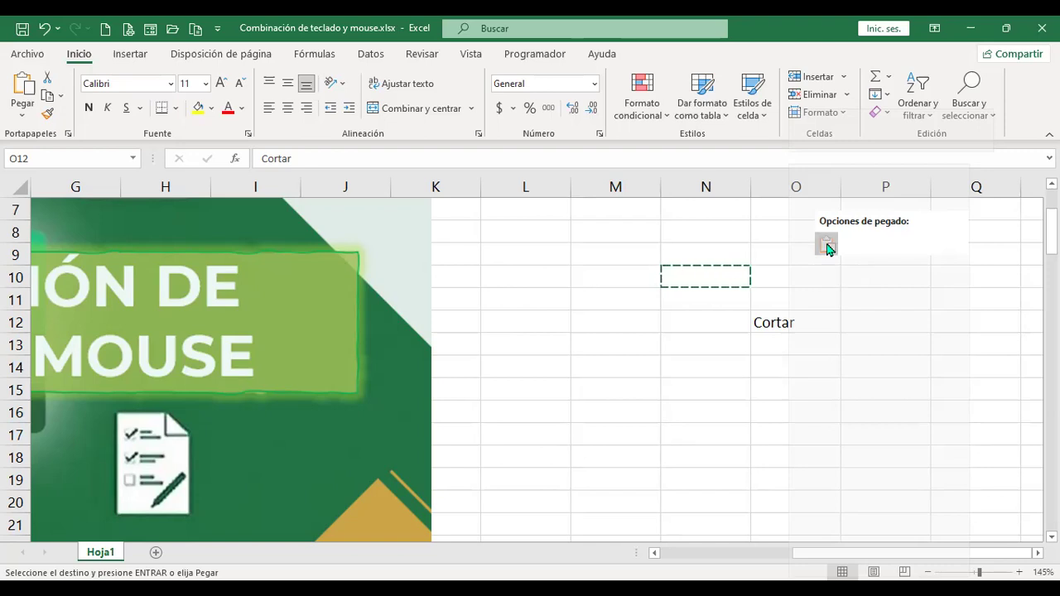
click(827, 246)
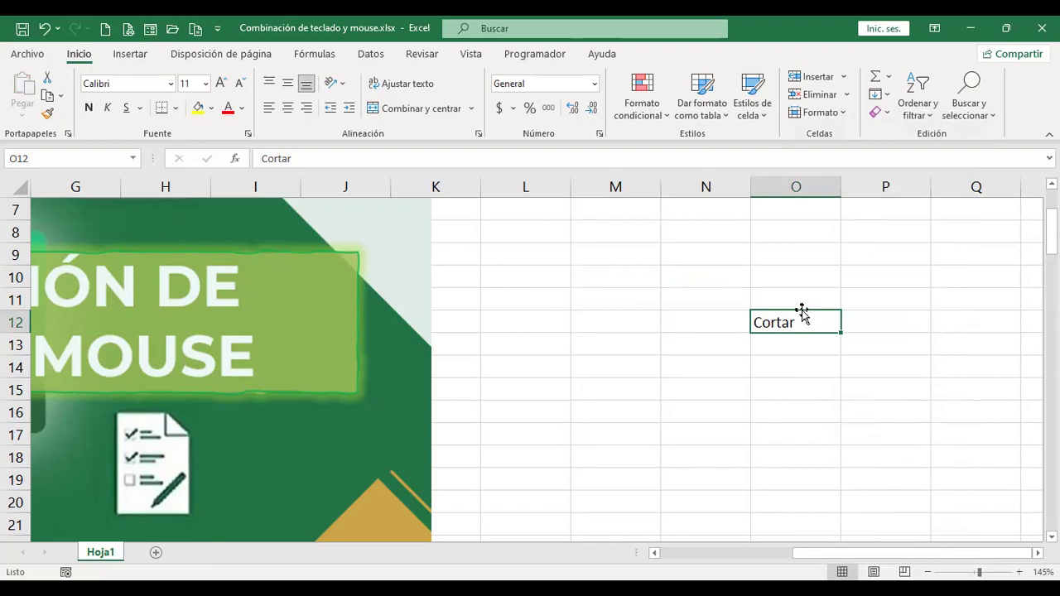
drag(802, 312, 801, 248)
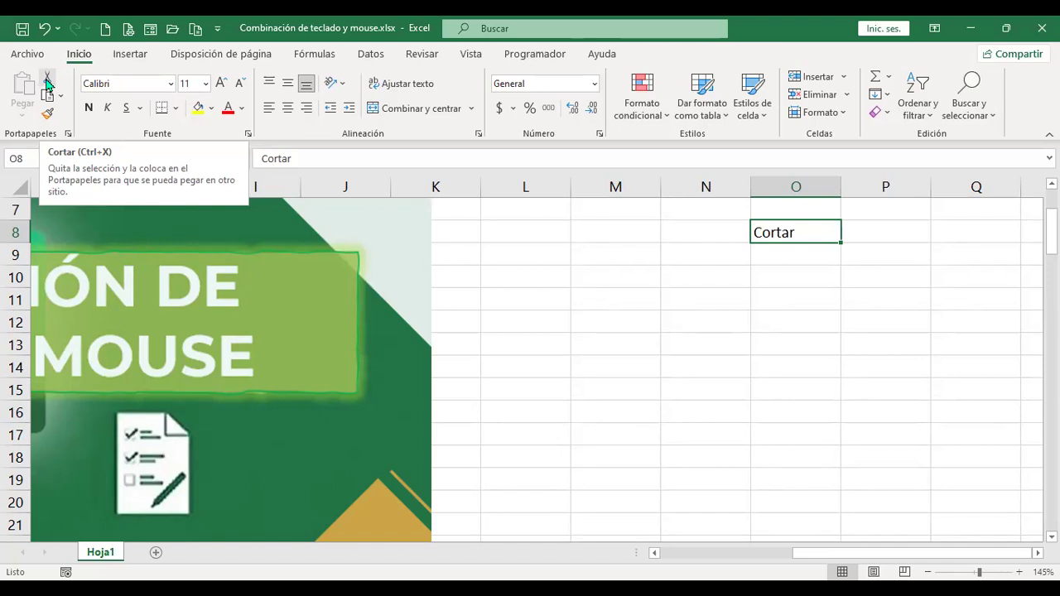
click(643, 318)
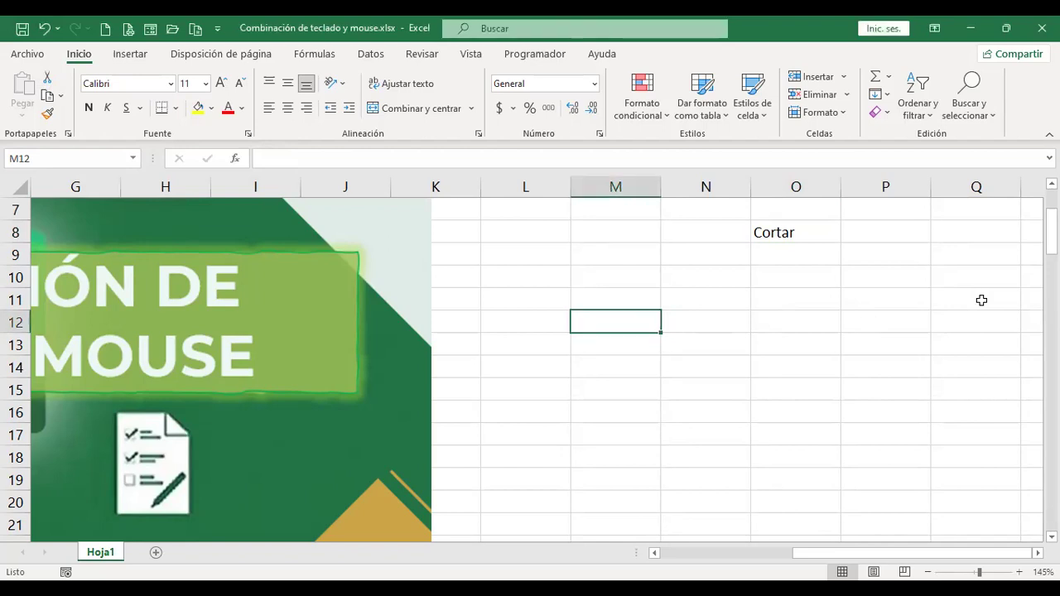
key(ctrl+Up)
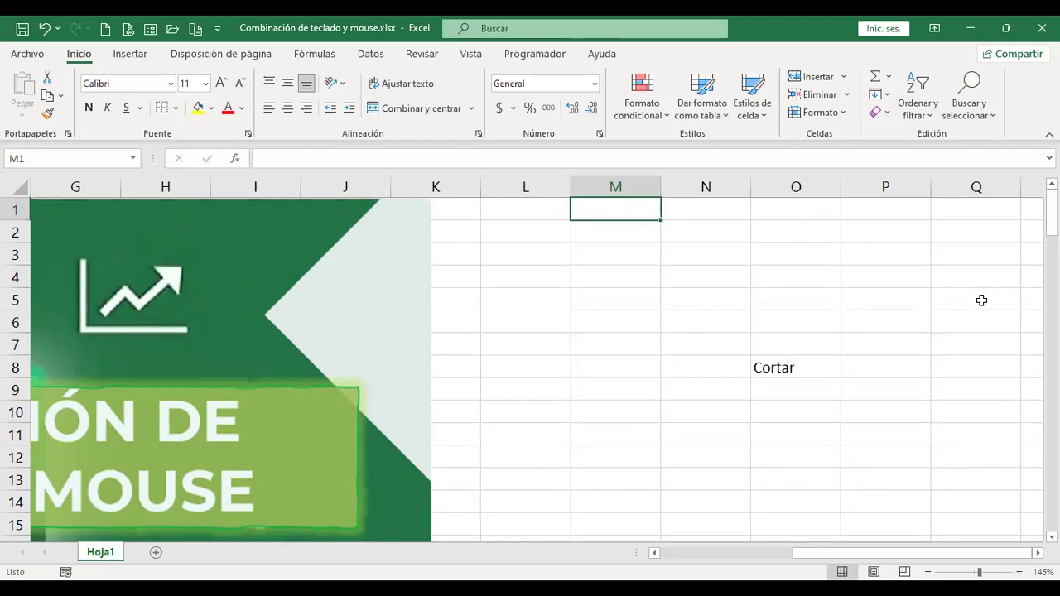
key(ctrl+Down)
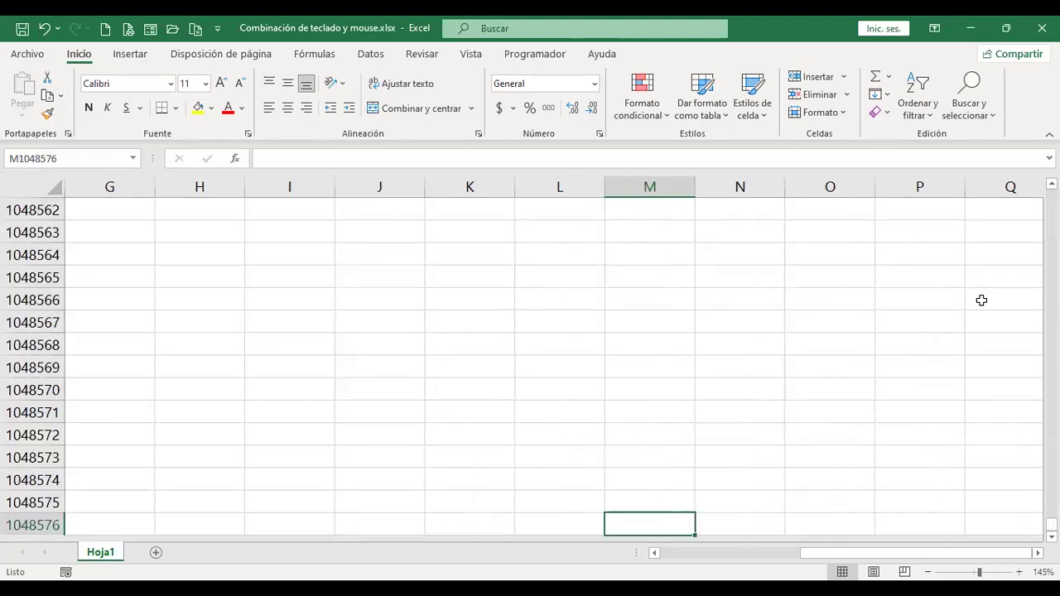
key(ctrl+Left)
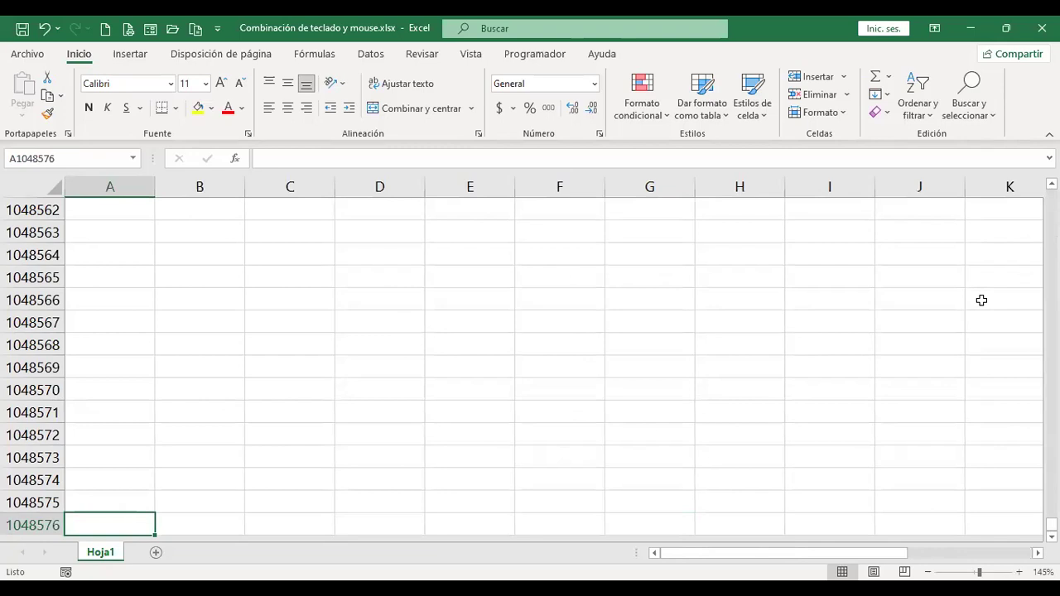
key(ctrl+Right)
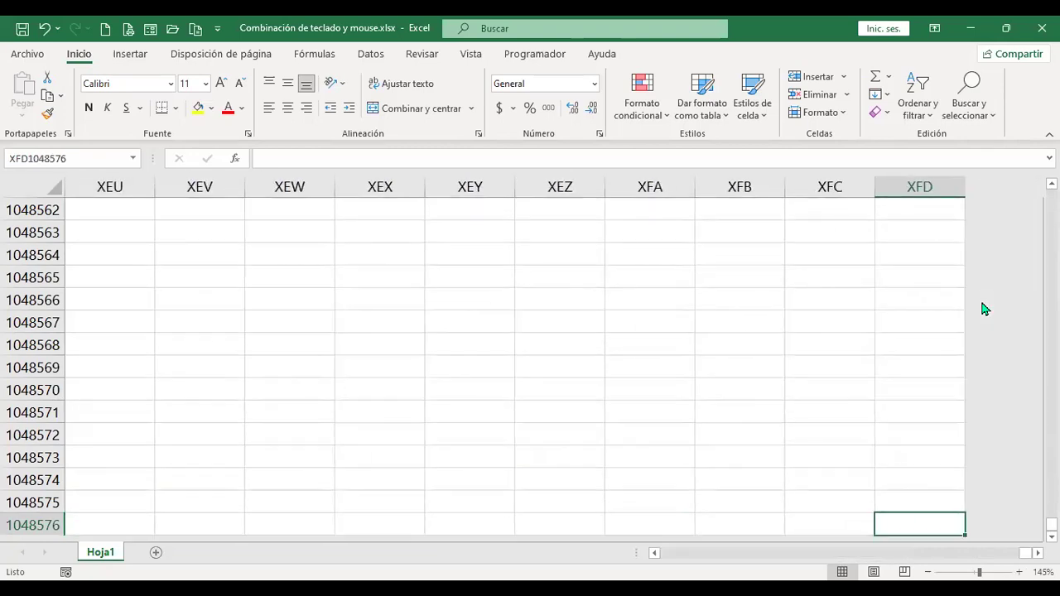
key(ctrl+Home)
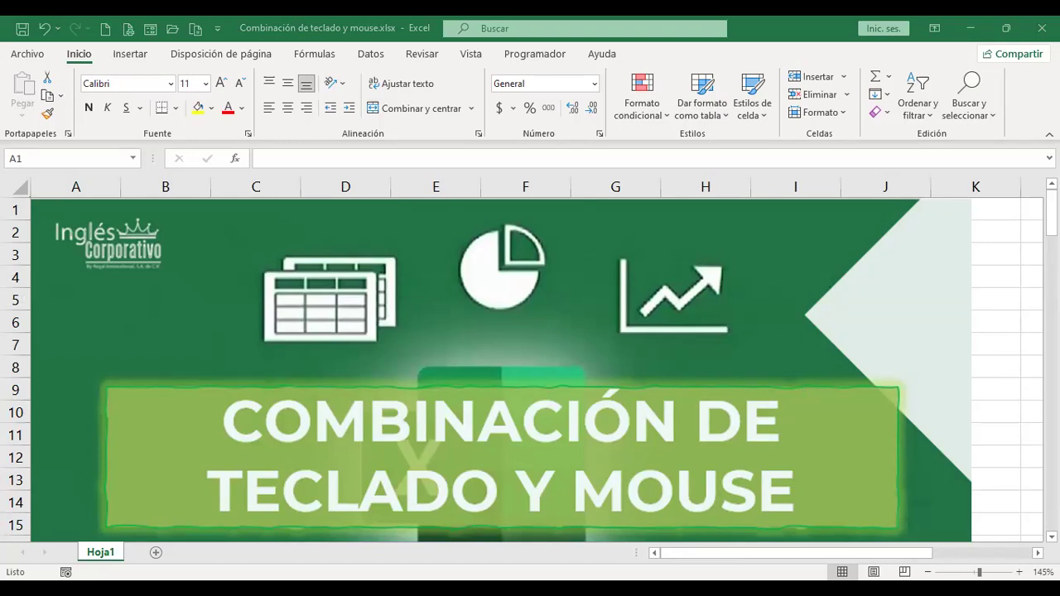
scroll(687, 318, right, 5)
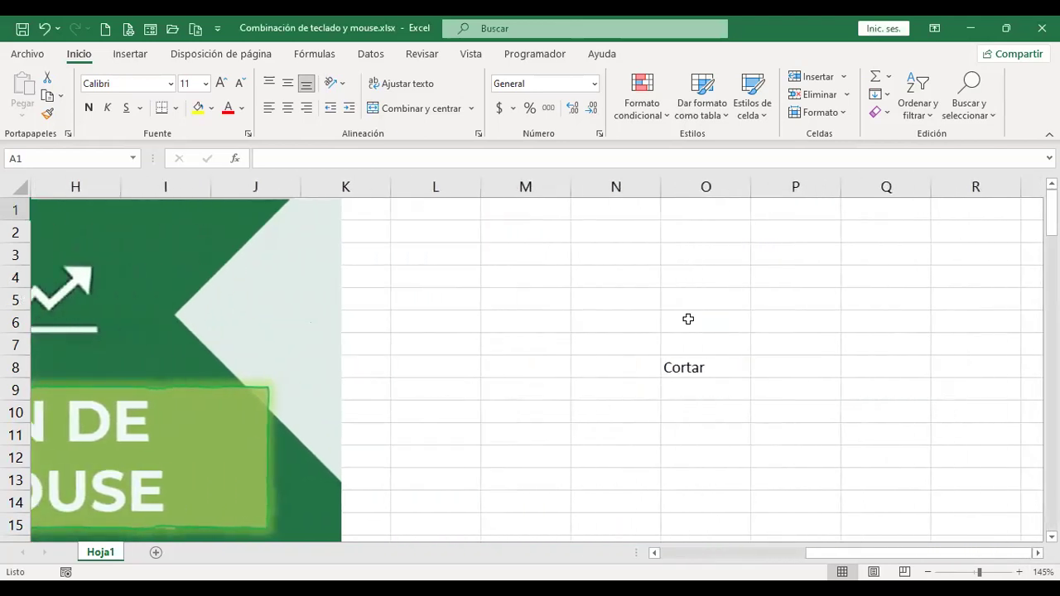
drag(619, 252, 791, 433)
click(590, 253)
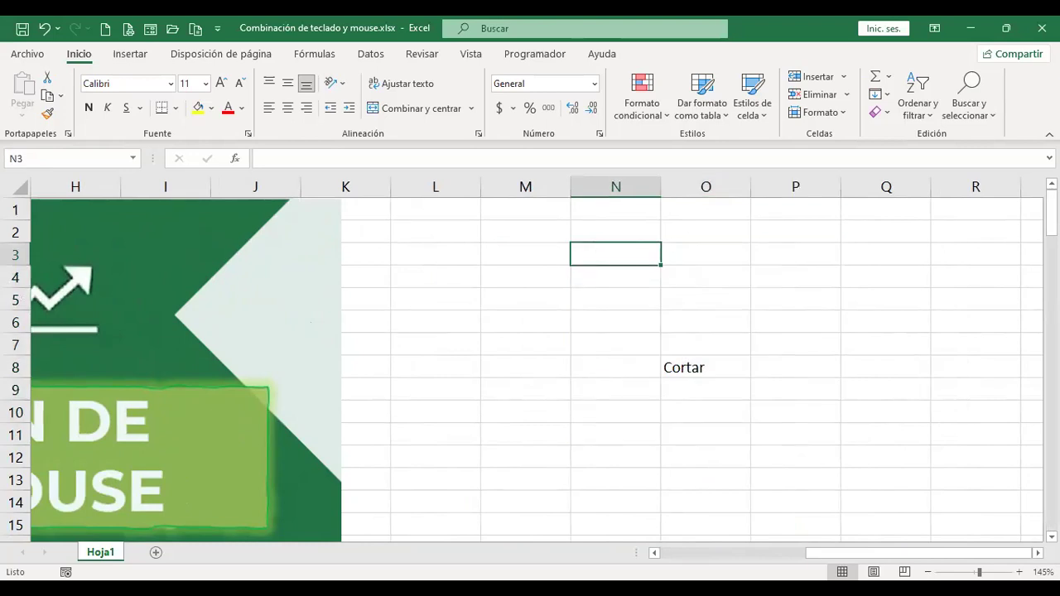
key(shift+Right)
key(shift+Right)
key(shift+Right)
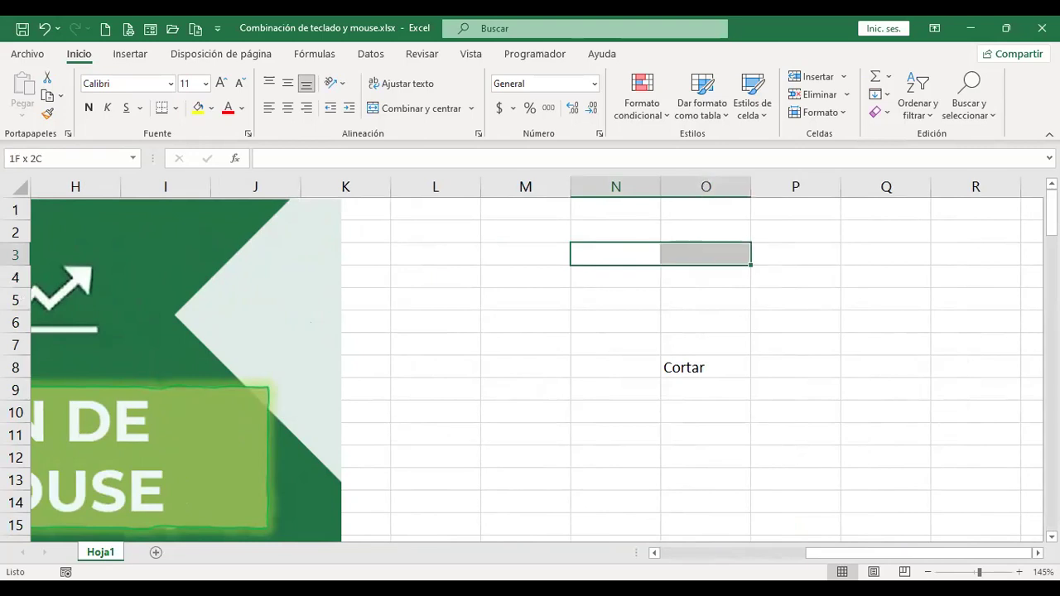
key(shift+Down)
key(shift+Down)
key(shift+Down)
key(shift+Down)
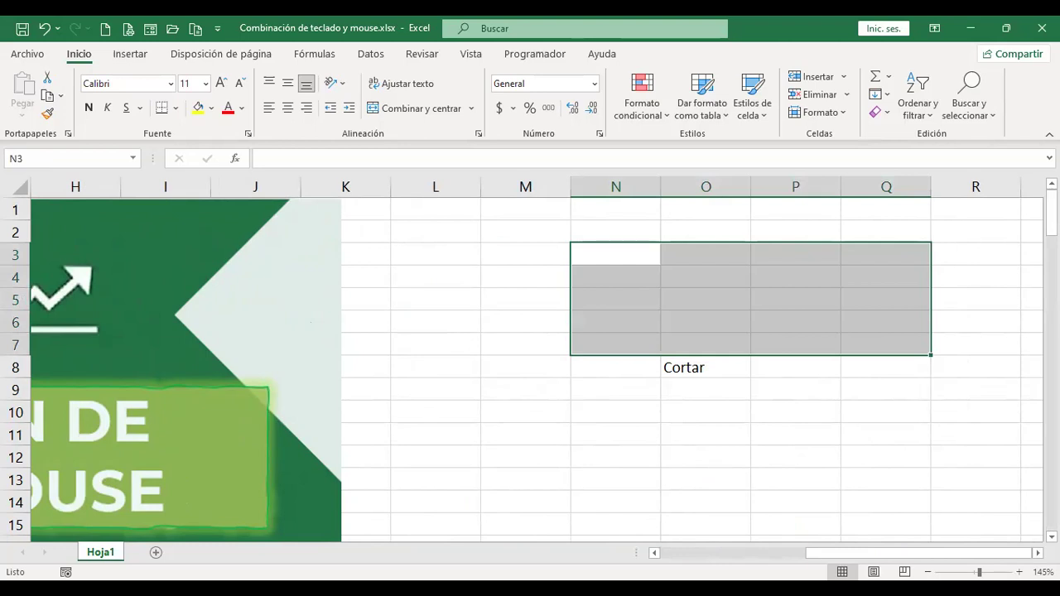
key(Left)
key(Left)
key(Left)
key(shift+Right)
key(shift+Right)
key(shift+Right)
key(shift+Right)
key(shift+Right)
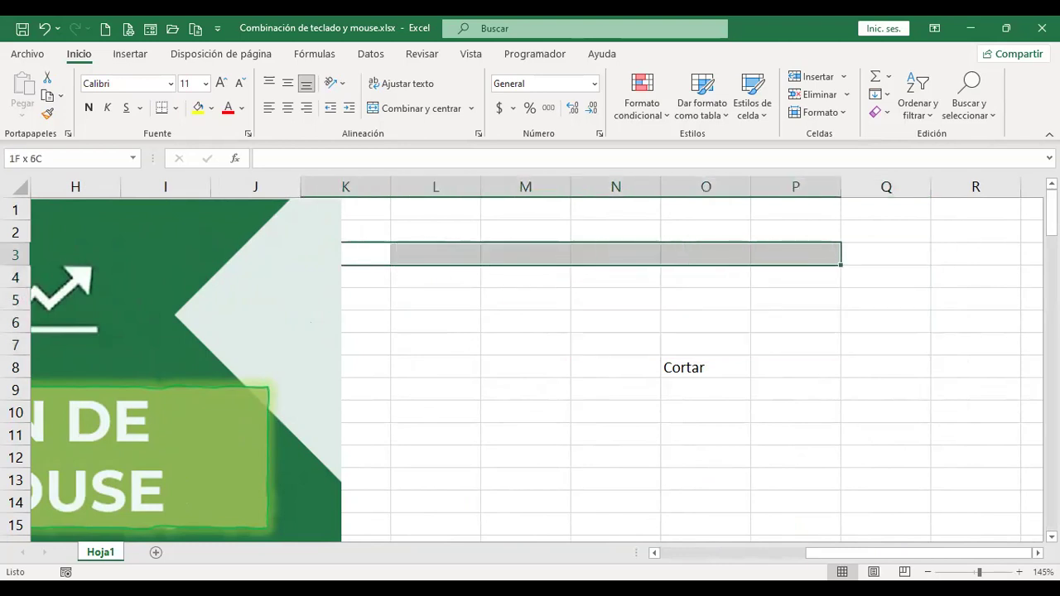
key(shift+Down)
key(shift+Down)
key(shift+Down)
key(shift+Down)
key(shift+Right)
key(shift+Down)
key(shift+Down)
key(shift+Down)
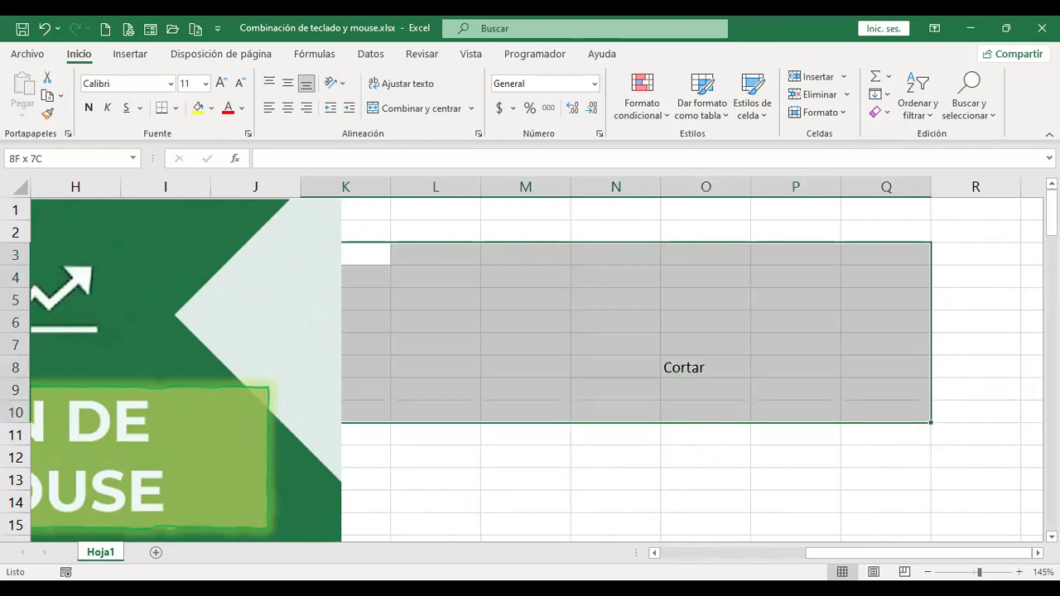
key(Right)
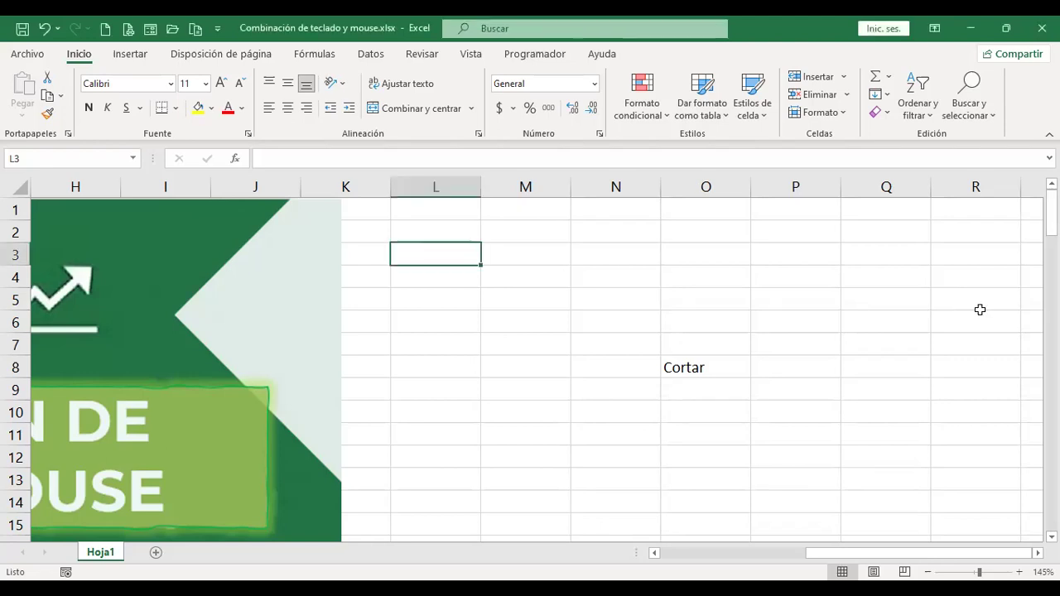
key(ctrl+shift+Down)
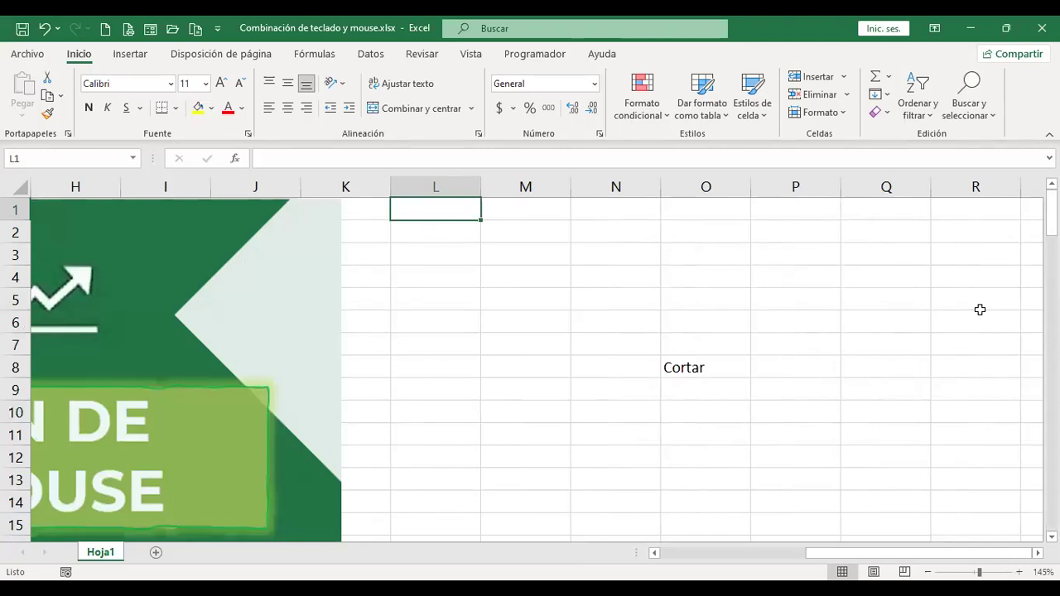
key(ctrl+shift+Right)
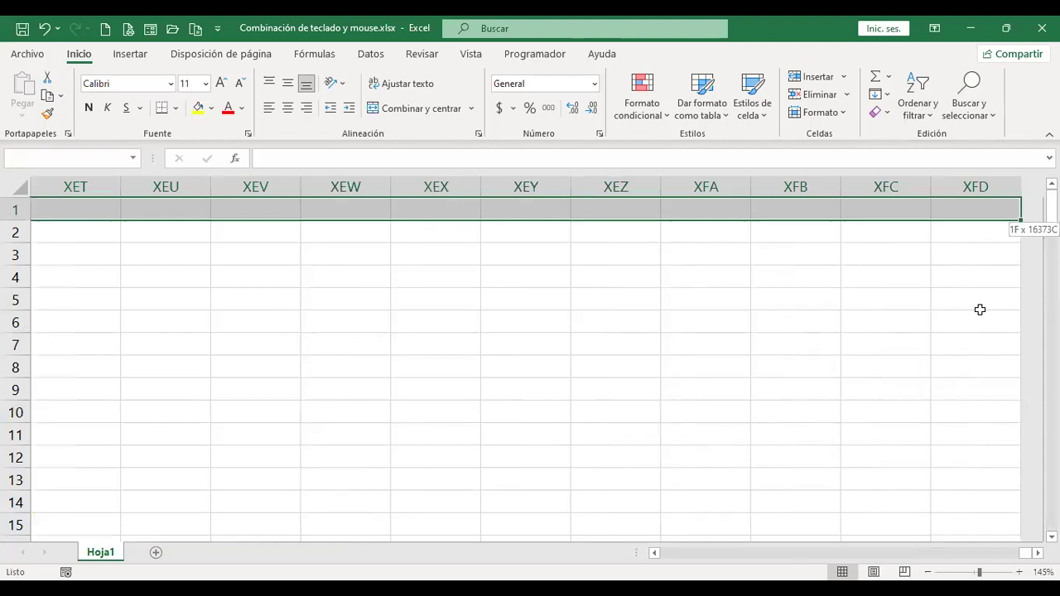
key(ctrl+Home)
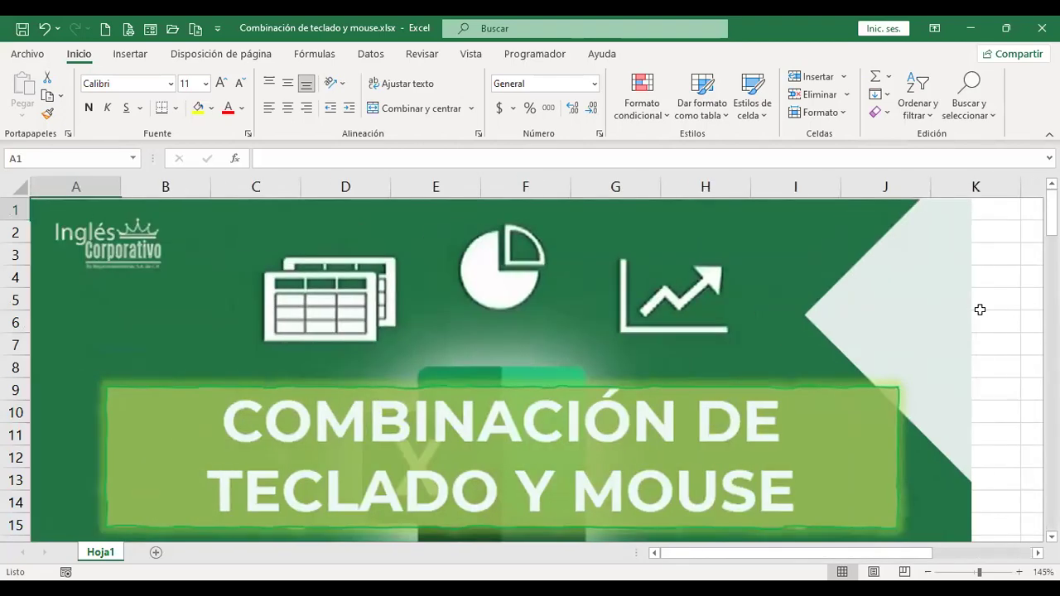
key(Right)
key(Right)
key(Right)
key(Right)
key(Right)
key(Right)
key(Right)
key(Right)
key(Right)
key(Right)
key(Right)
key(Right)
key(Right)
key(Right)
key(Right)
key(Right)
key(Right)
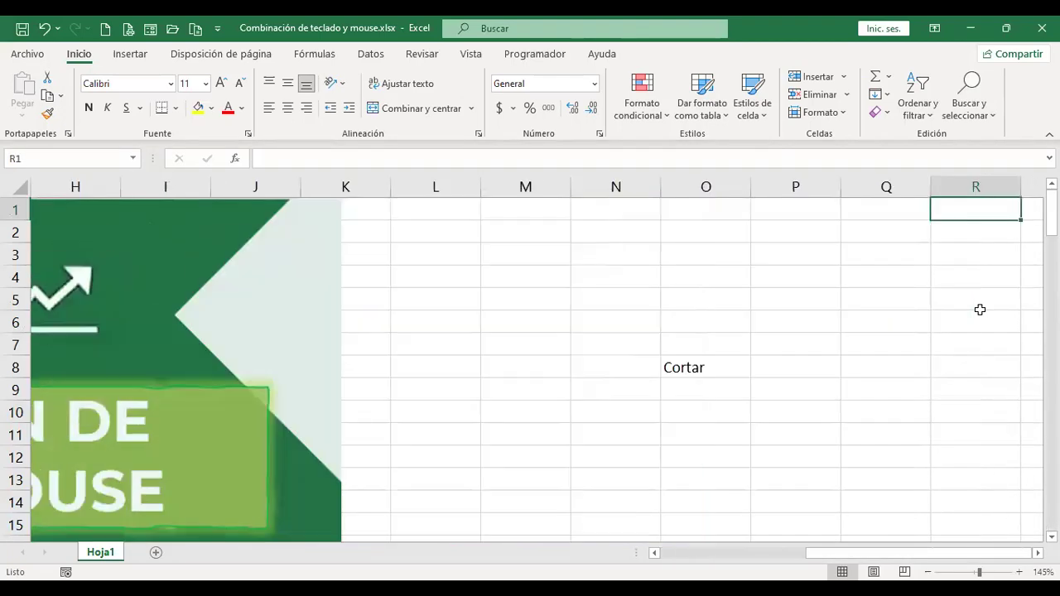
key(Left)
key(Left)
key(Left)
key(Left)
key(Down)
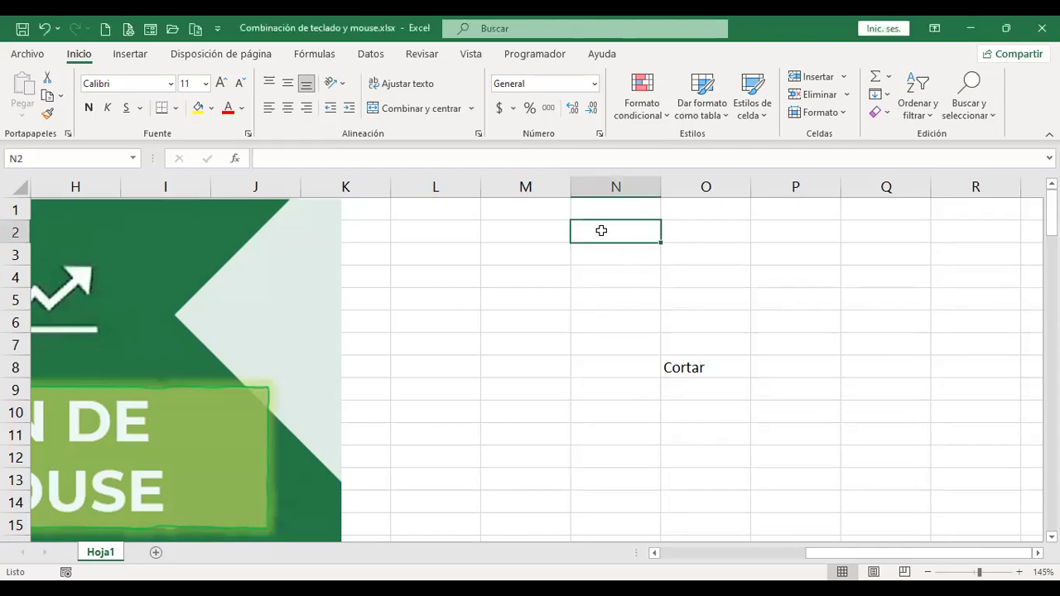
drag(641, 243, 776, 396)
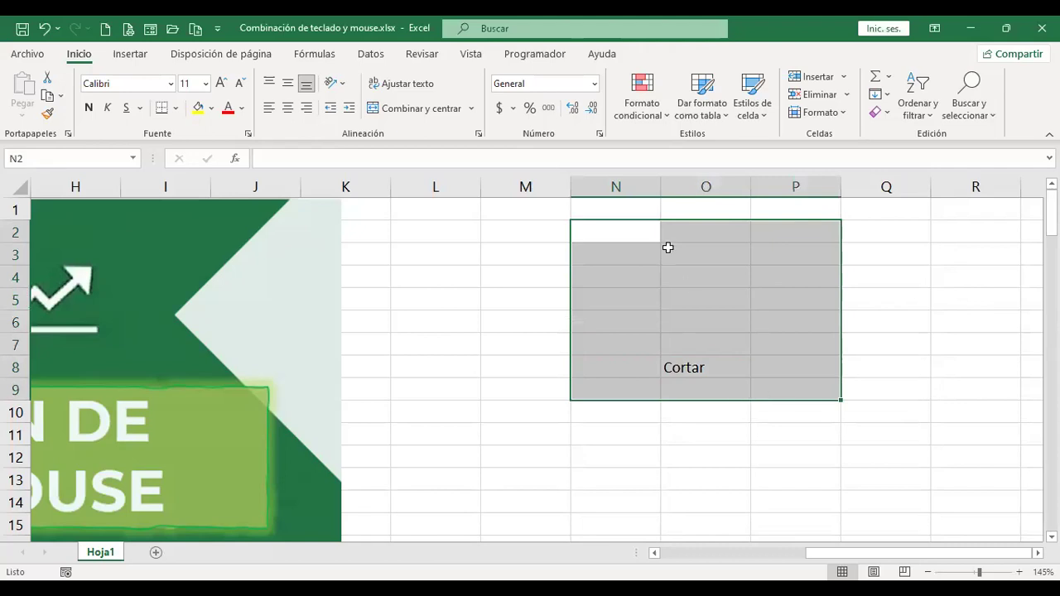
drag(525, 227, 523, 371)
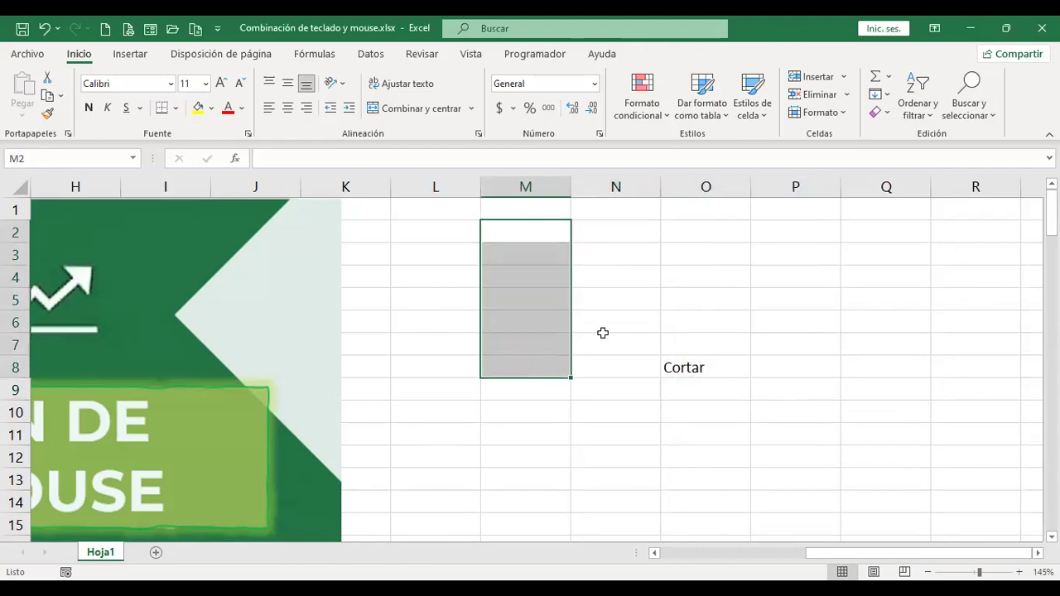
drag(719, 229, 715, 367)
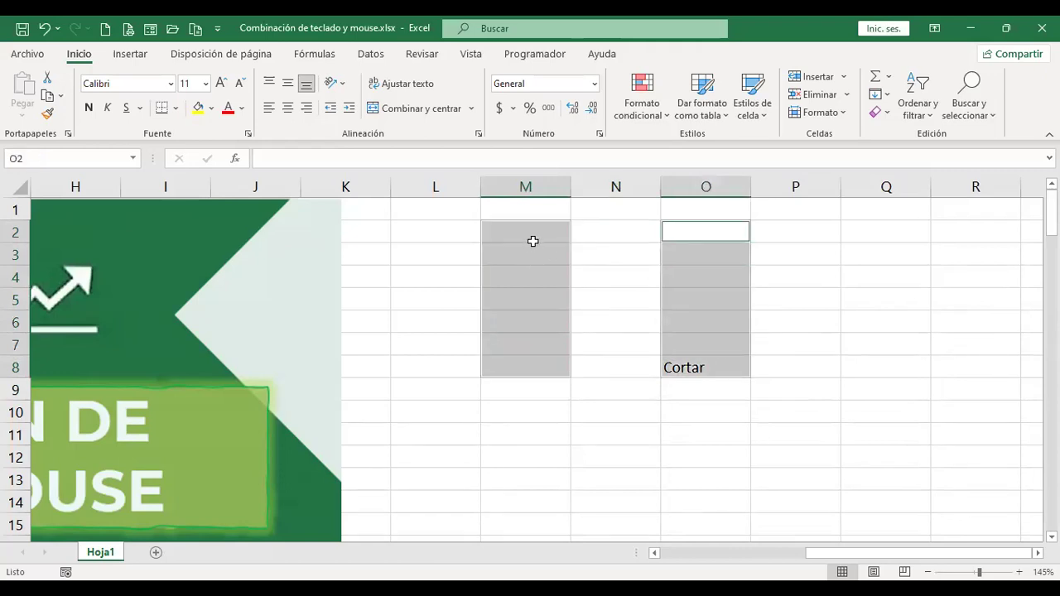
drag(516, 409, 700, 418)
drag(869, 232, 868, 365)
drag(534, 458, 669, 463)
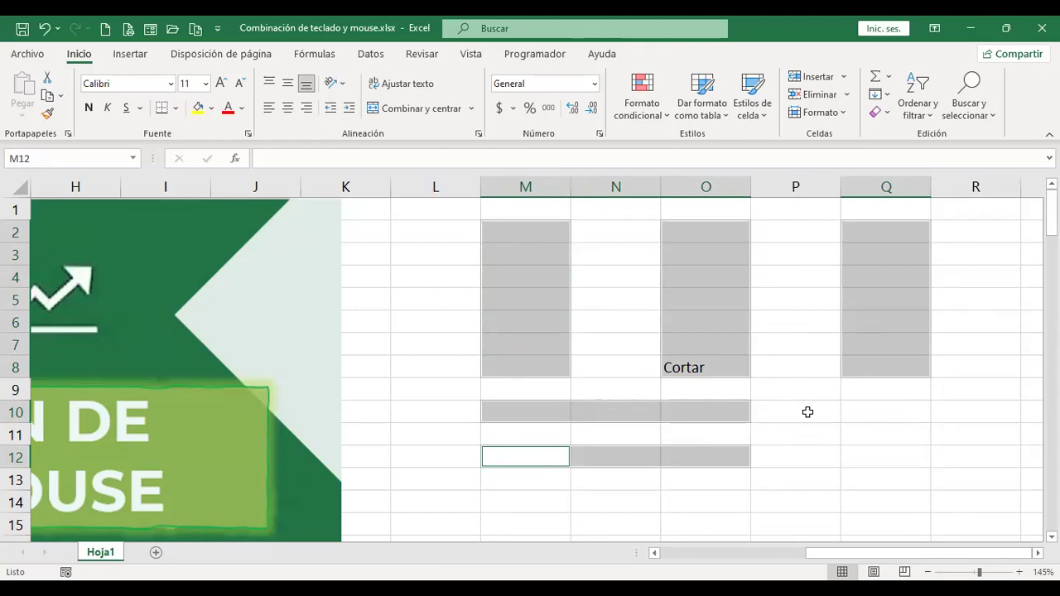
drag(876, 410, 878, 455)
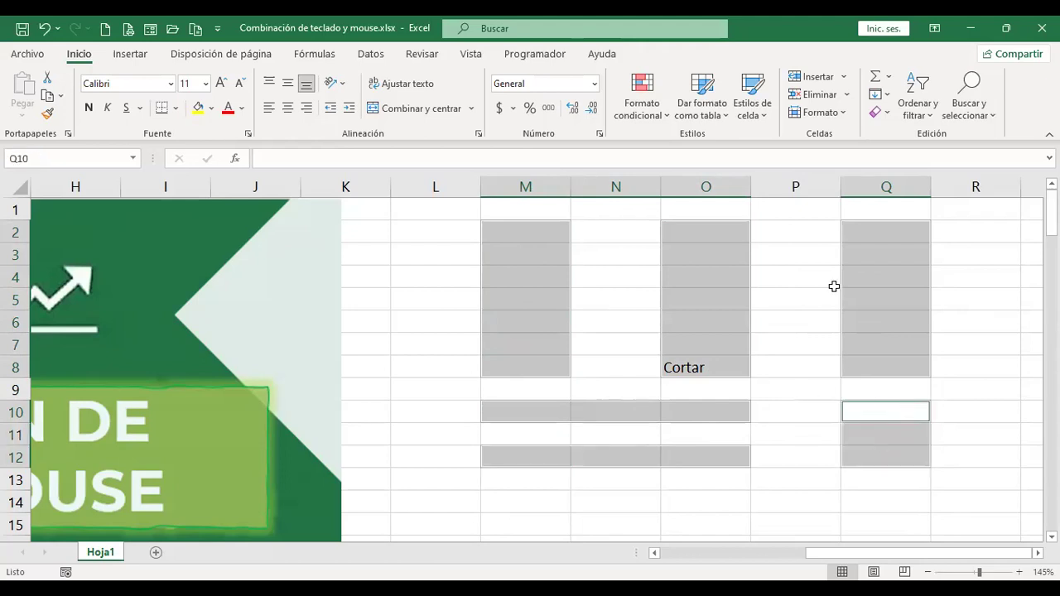
ctrl+click(796, 255)
ctrl+click(796, 322)
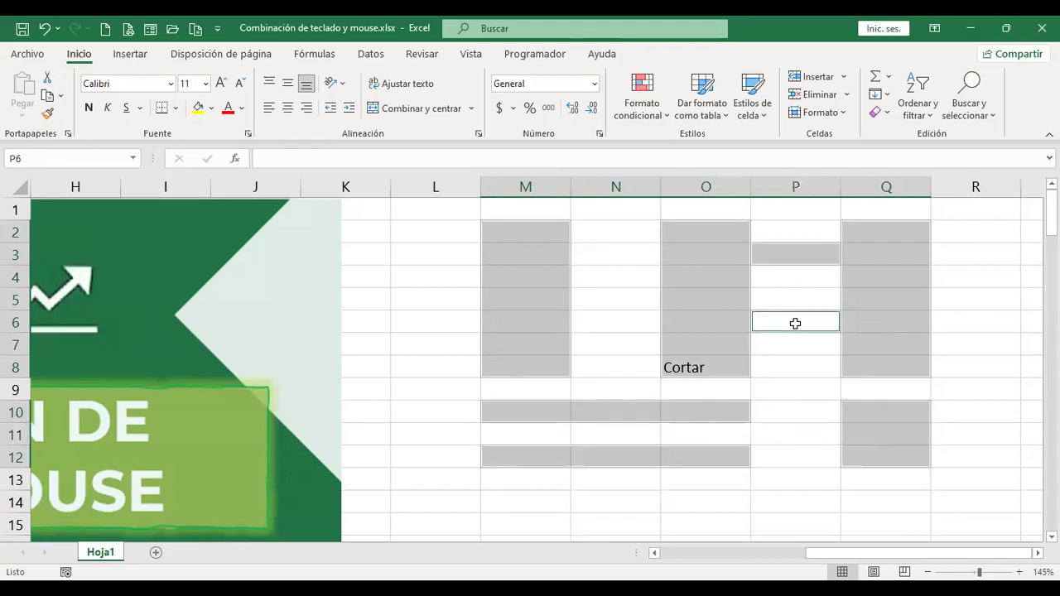
ctrl+click(787, 382)
ctrl+click(607, 499)
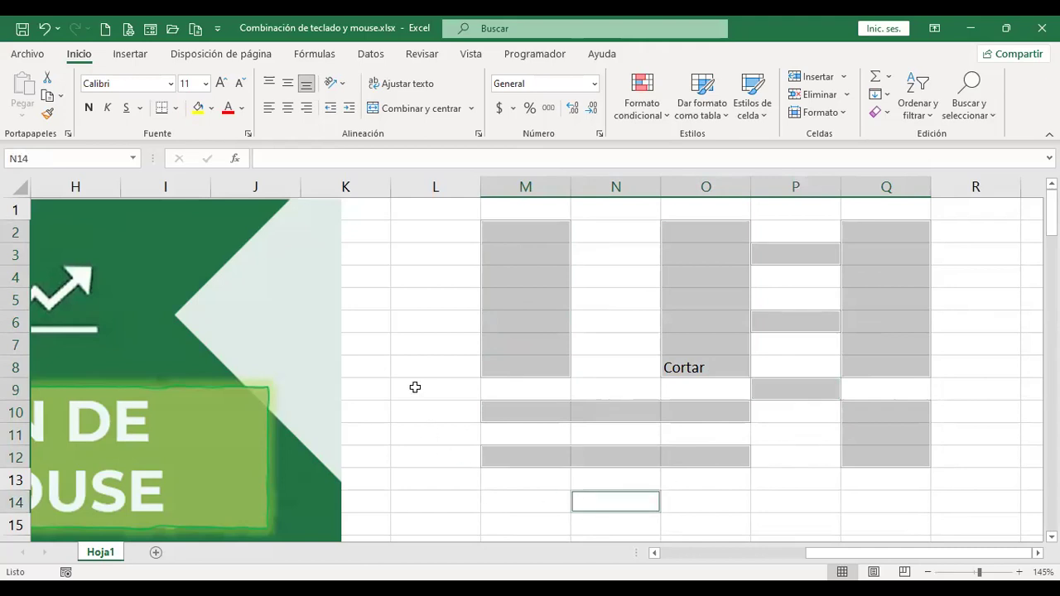
ctrl+click(431, 223)
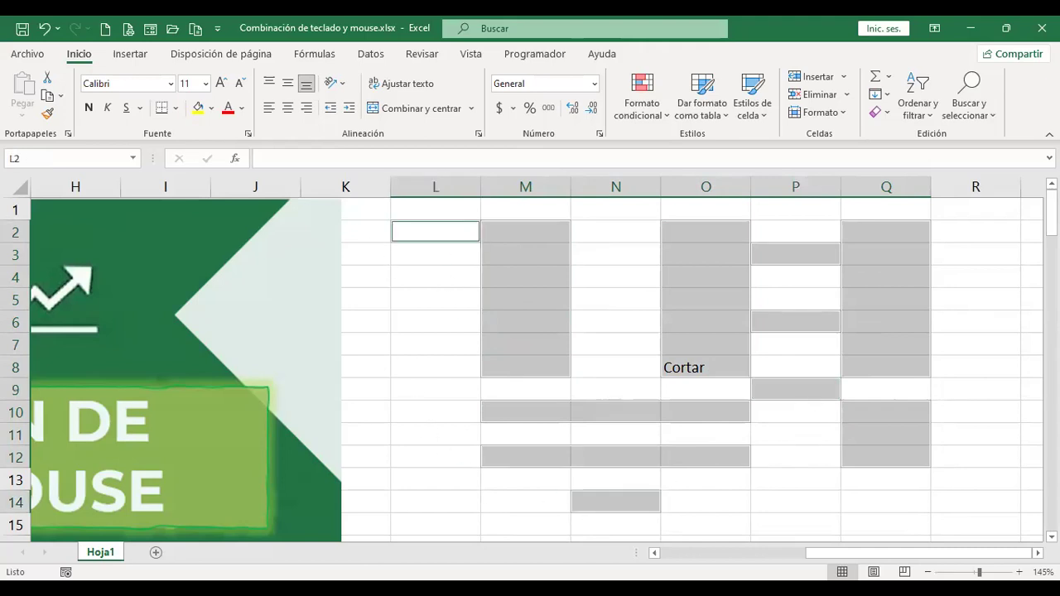
ctrl+click(981, 340)
ctrl+click(795, 490)
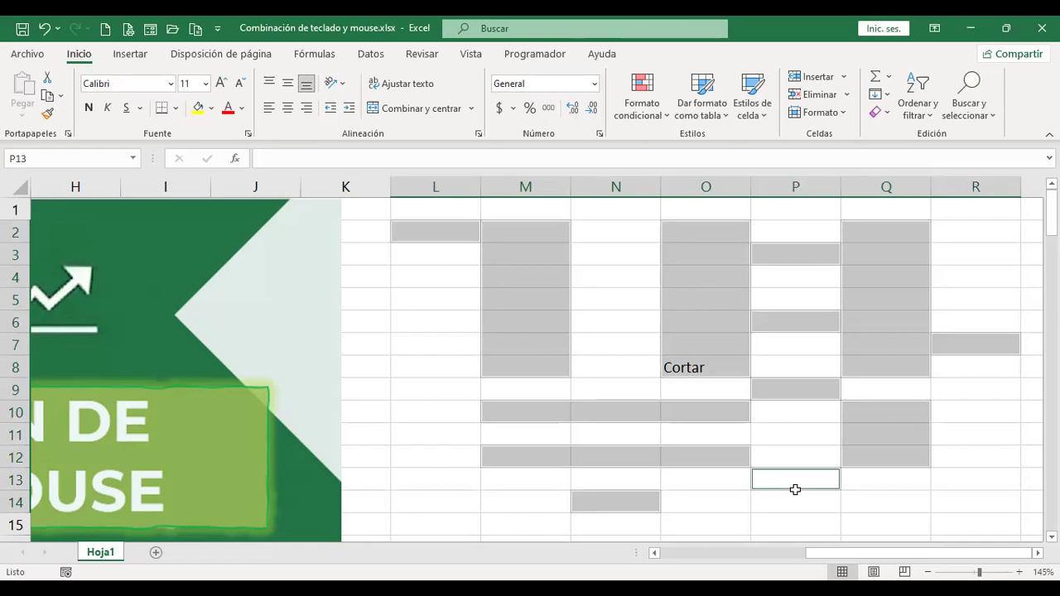
ctrl+click(617, 265)
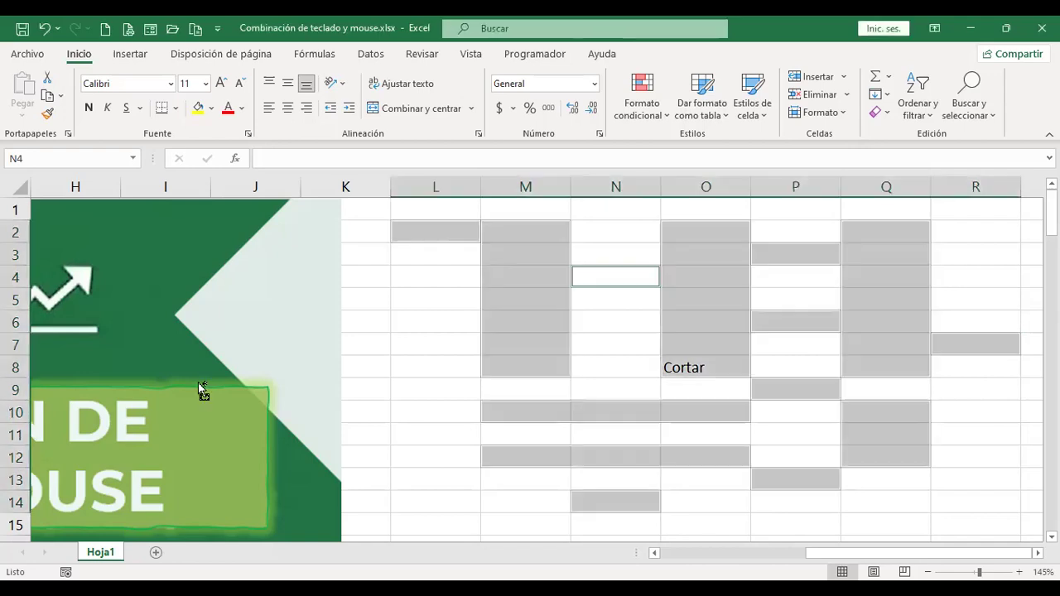
Jump to A1, page down through the shortcut list, then page back up to the MOVIMIENTO table.
key(ctrl+Home)
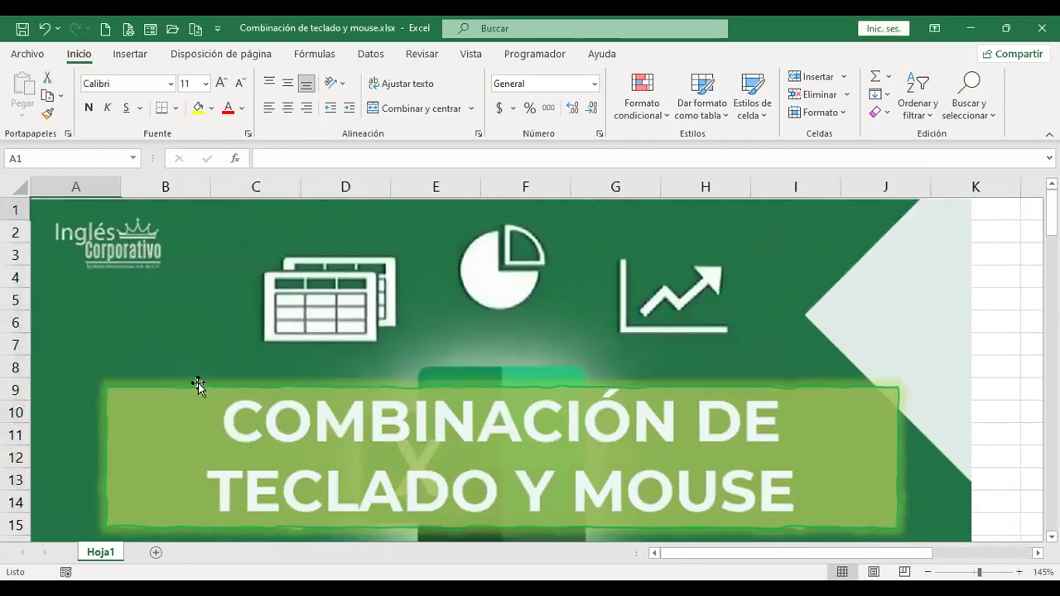
scroll(560, 427, down, 7)
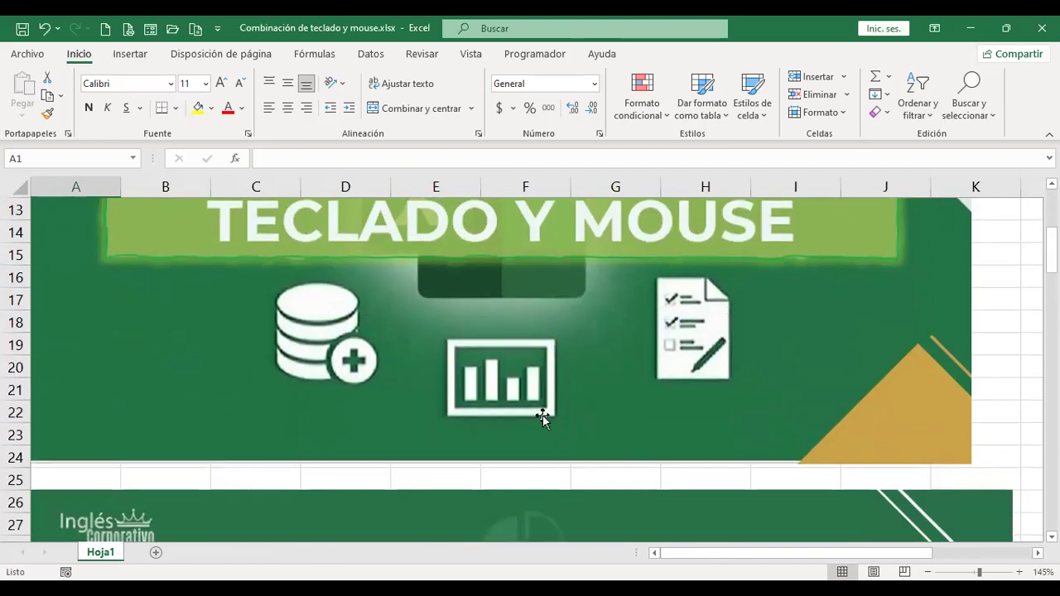
scroll(542, 421, down, 1)
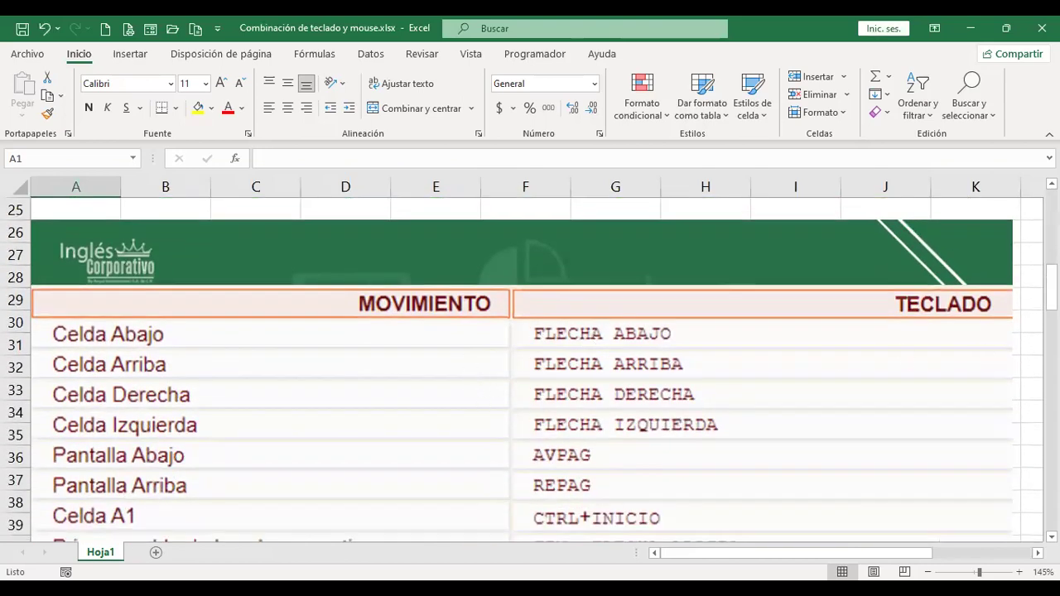
drag(1051, 289, 1051, 300)
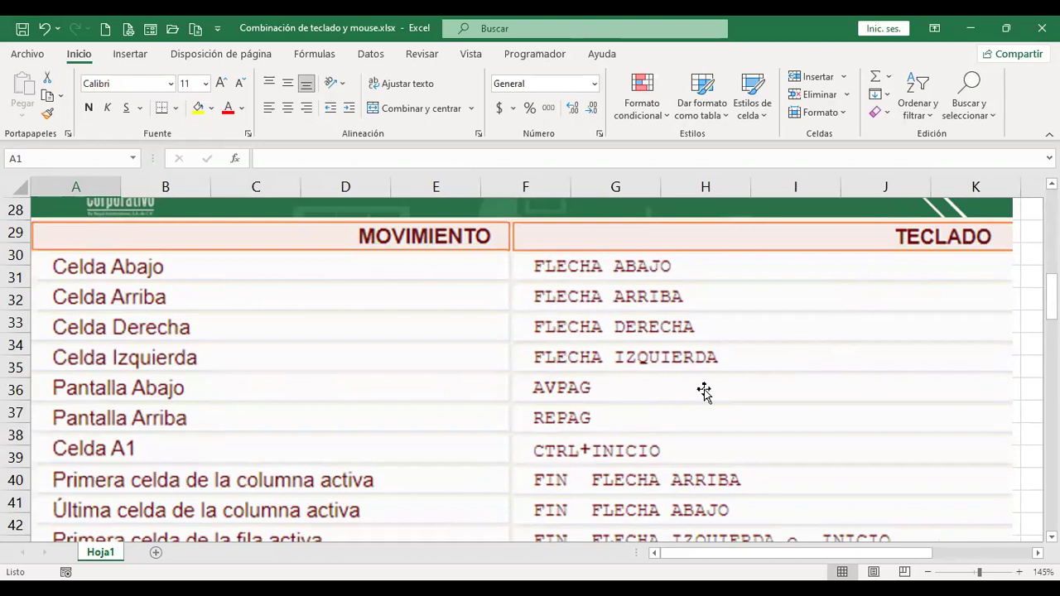
key(Page_Down)
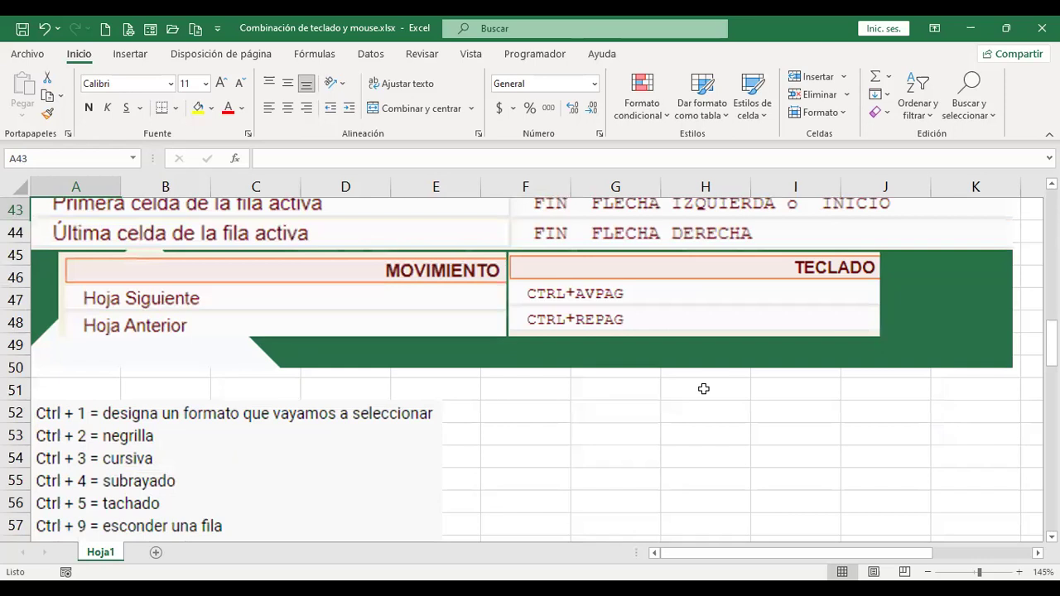
key(Page_Down)
key(Page_Down)
key(Page_Down)
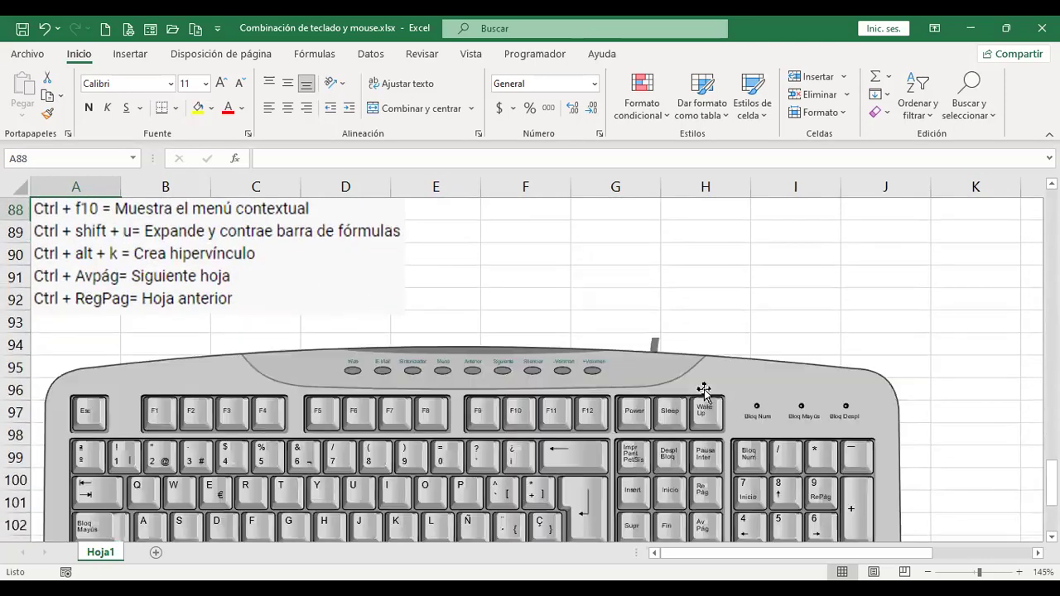
key(Page_Down)
key(Page_Down)
key(Page_Down)
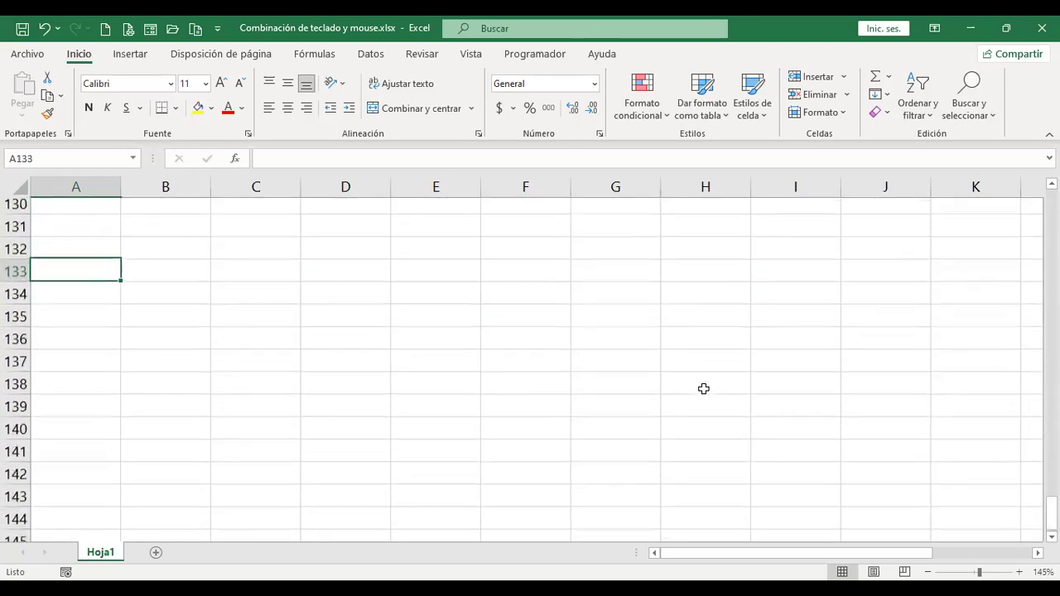
key(Page_Down)
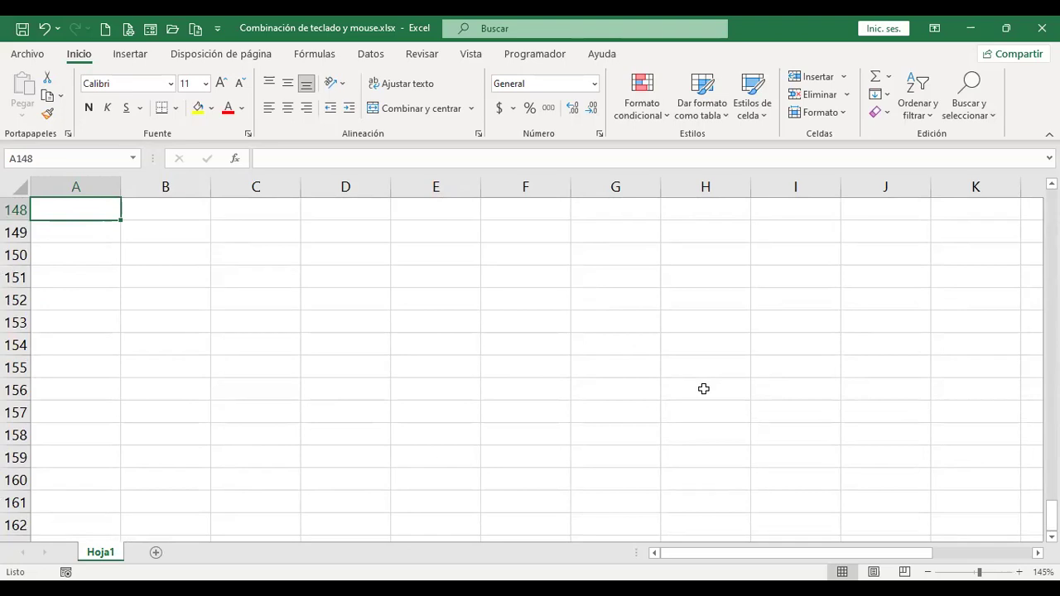
key(Page_Up)
key(Page_Up)
key(Page_Up)
key(Page_Up)
key(Page_Up)
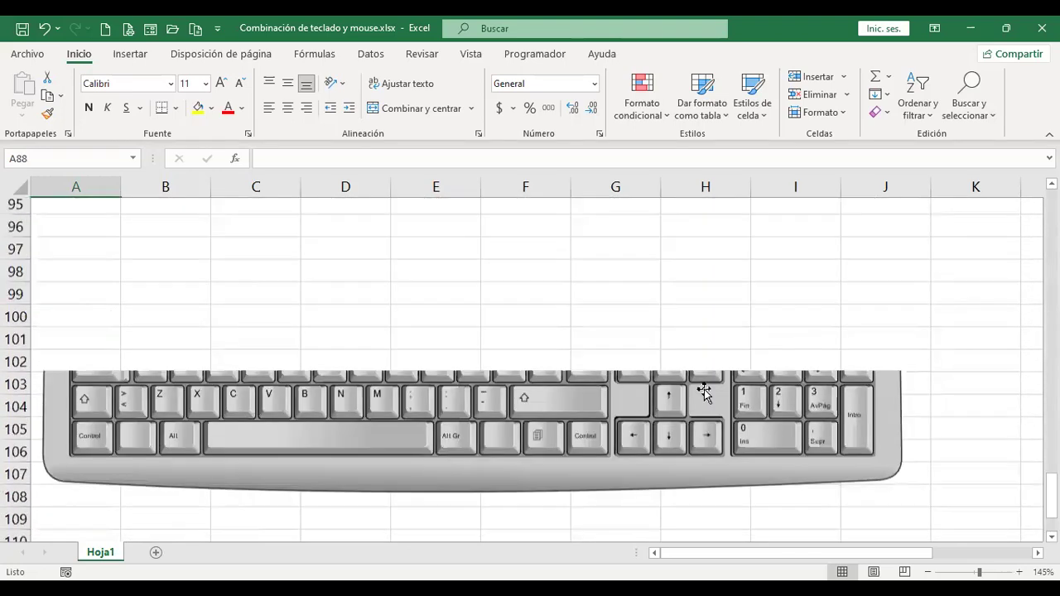
key(Page_Up)
key(Page_Up)
key(Page_Up)
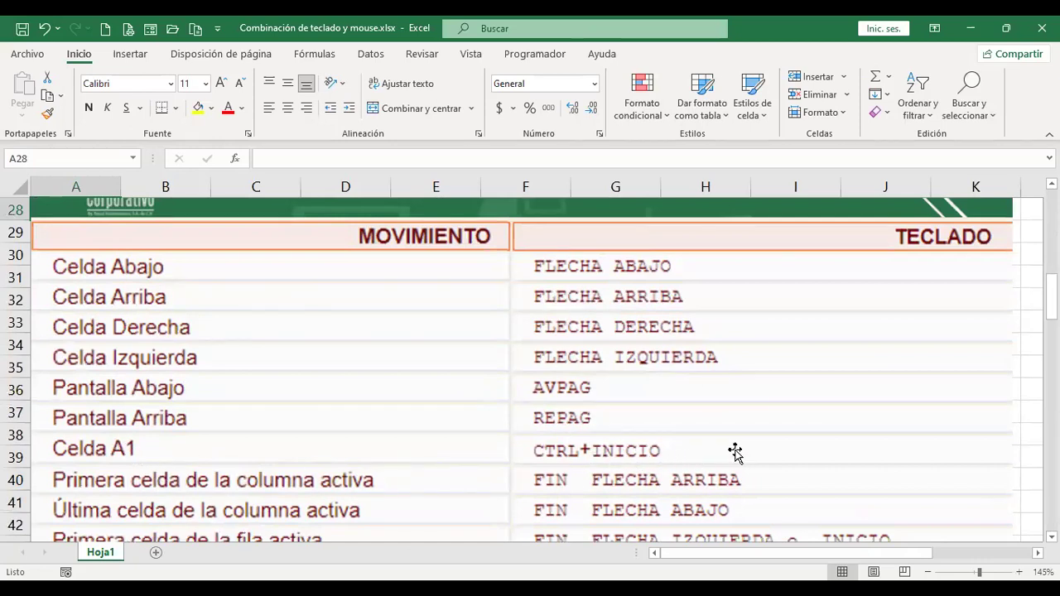
scroll(737, 482, down, 2)
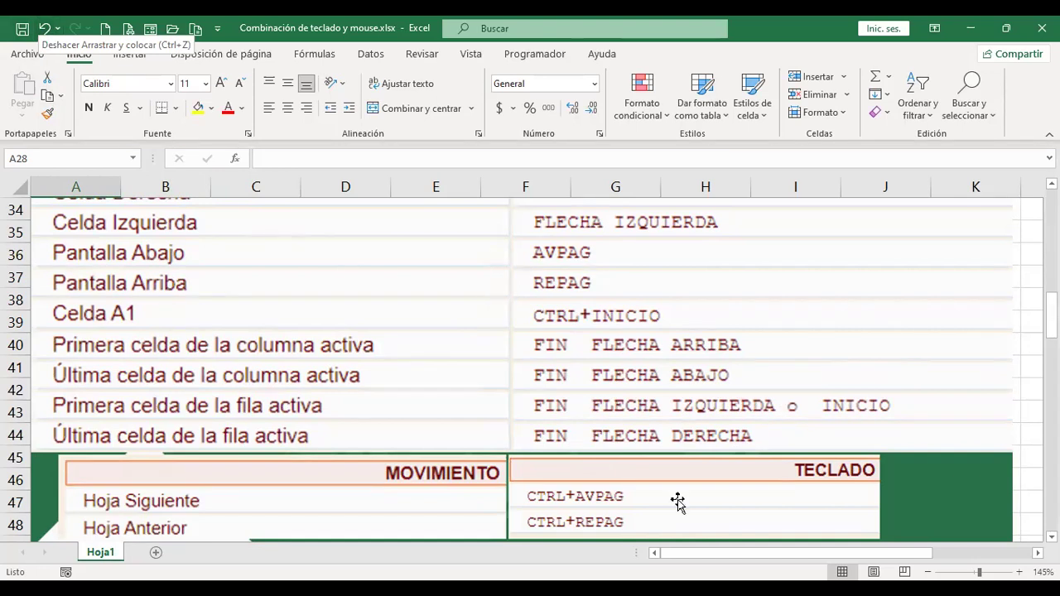
scroll(690, 434, down, 1)
scroll(690, 435, down, 2)
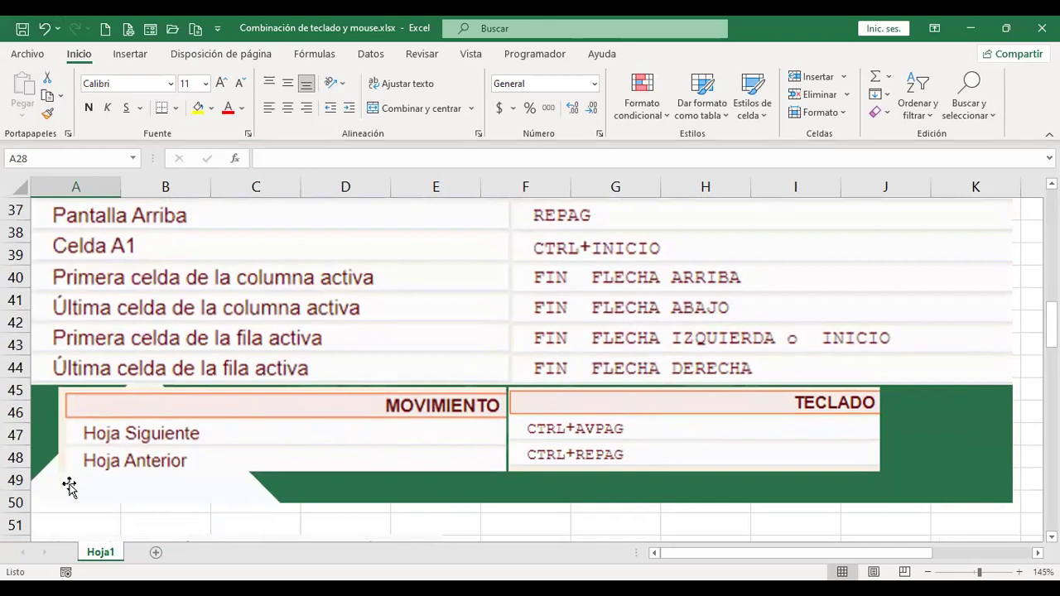
Insert new sheet Hoja4, switch between Hoja1 and Hoja4, and finish on the blank Hoja4.
click(155, 553)
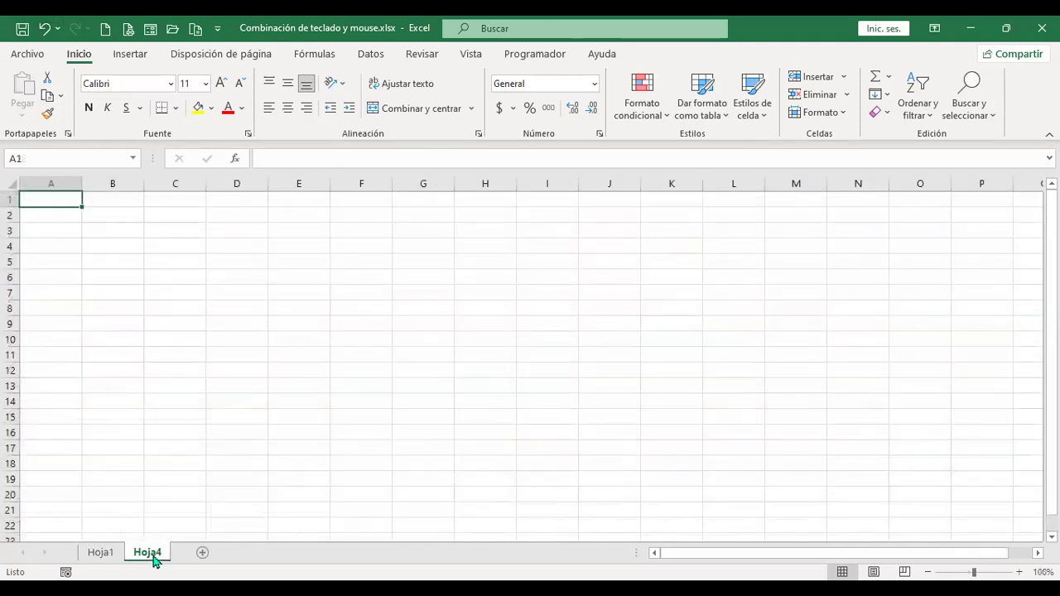
click(98, 553)
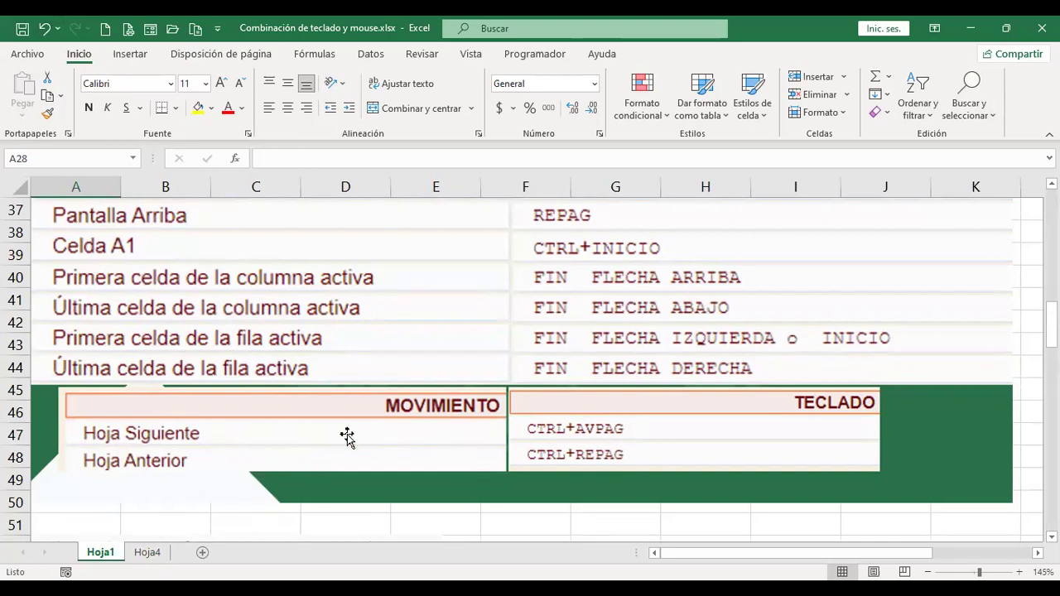
key(ctrl+Page_Down)
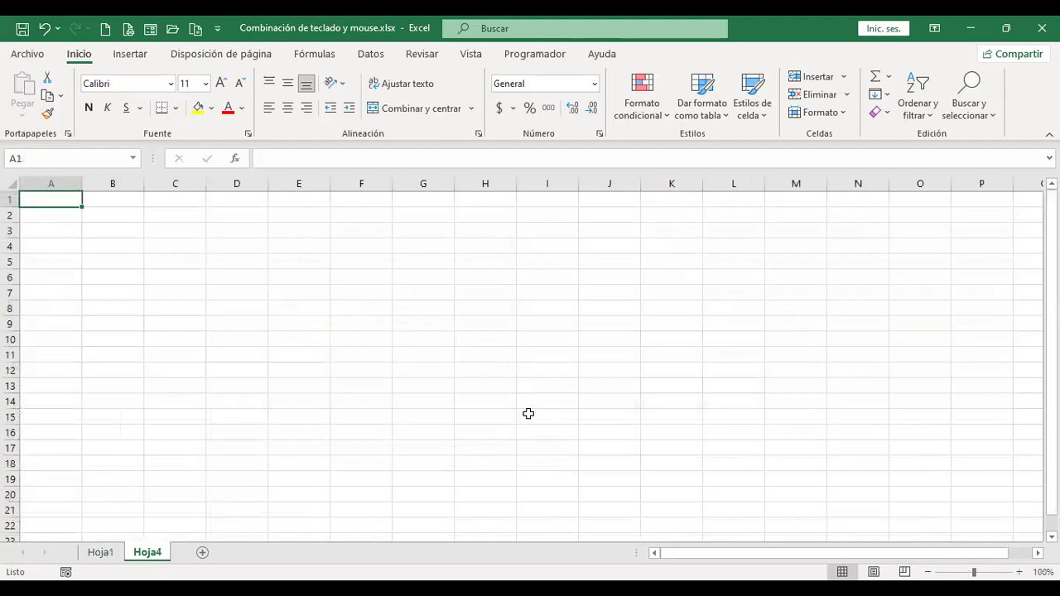
key(ctrl+Page_Up)
scroll(490, 437, down, 4)
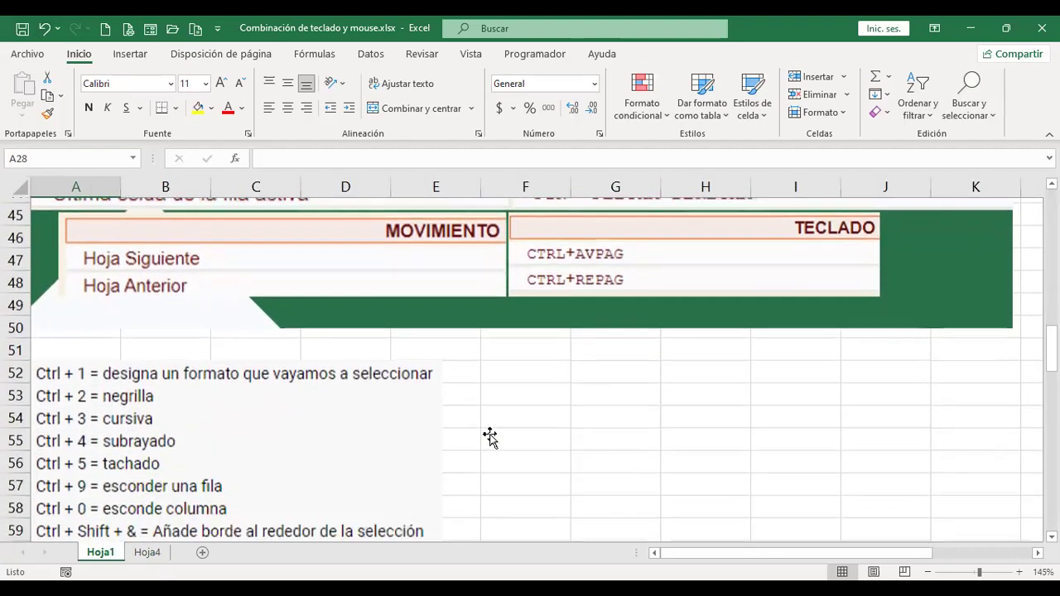
click(578, 282)
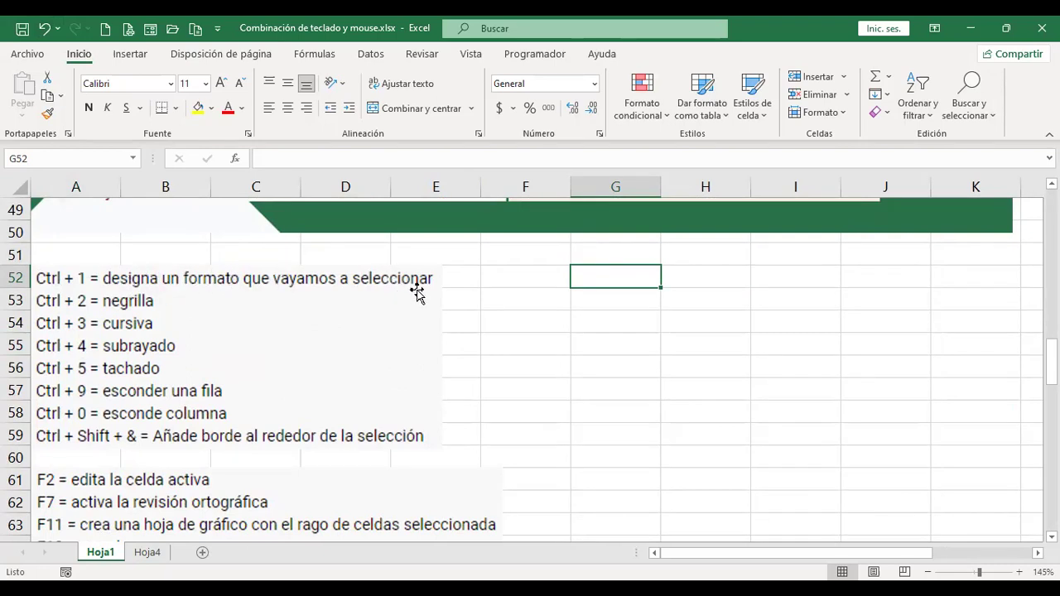
click(147, 554)
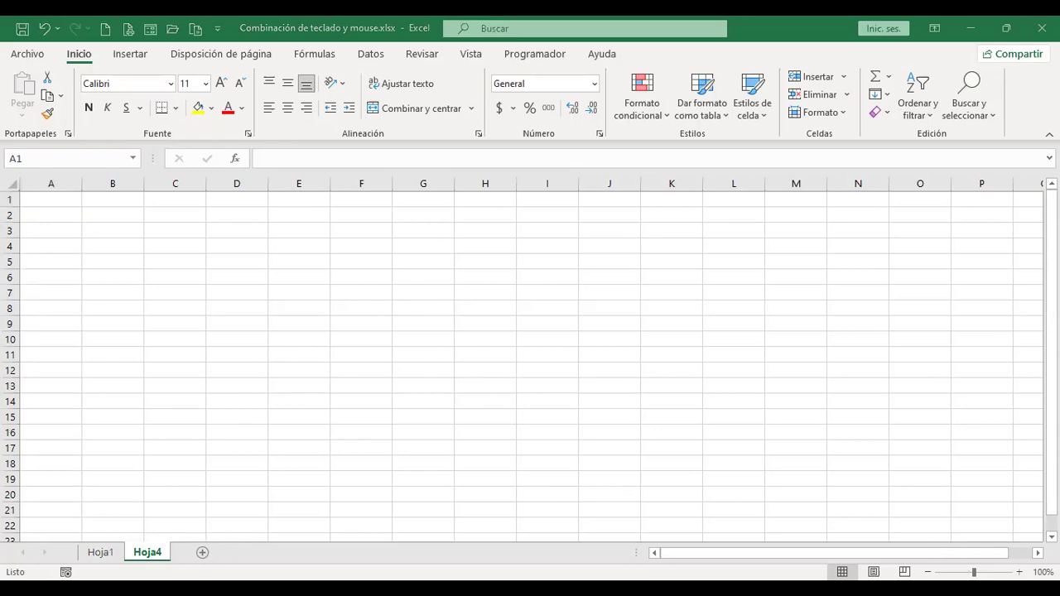
Paste the VENTAS PRIMER SEMESTRE DEL AÑO 20XX table onto Hoja4 and select its title in B2.
key(ctrl+c)
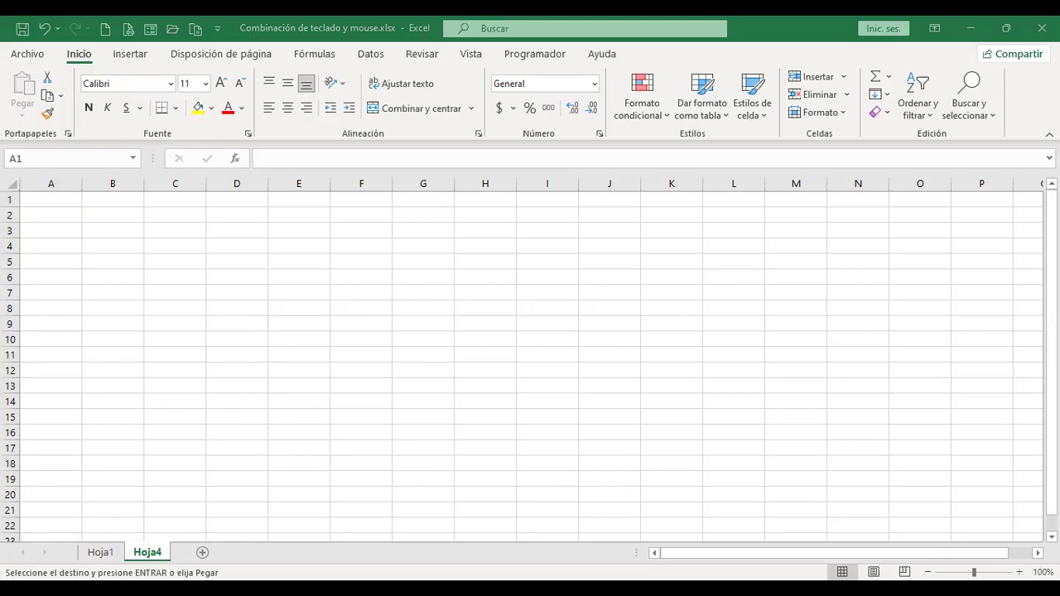
click(13, 184)
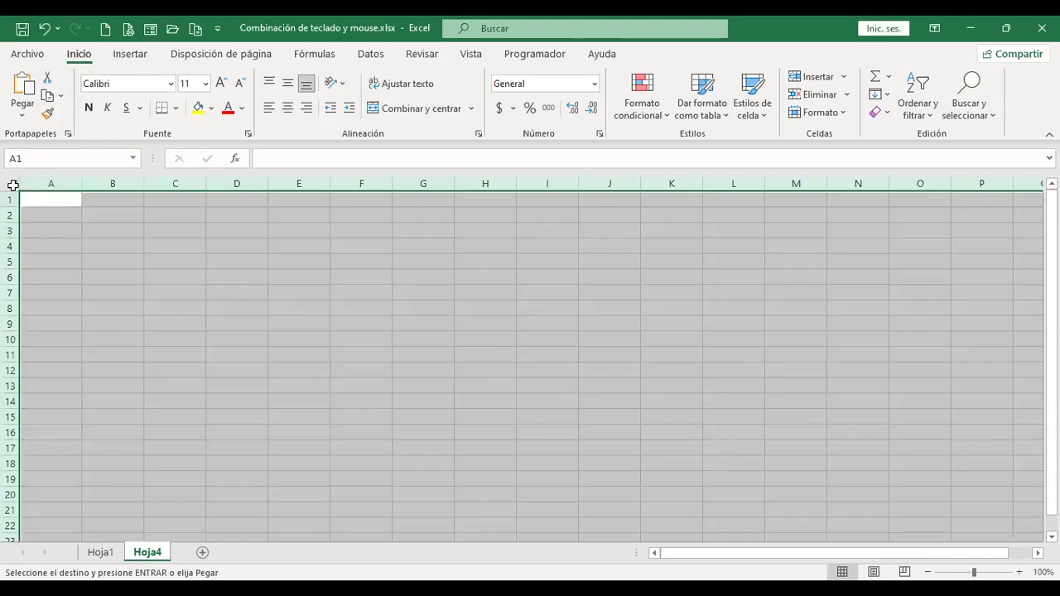
key(ctrl+v)
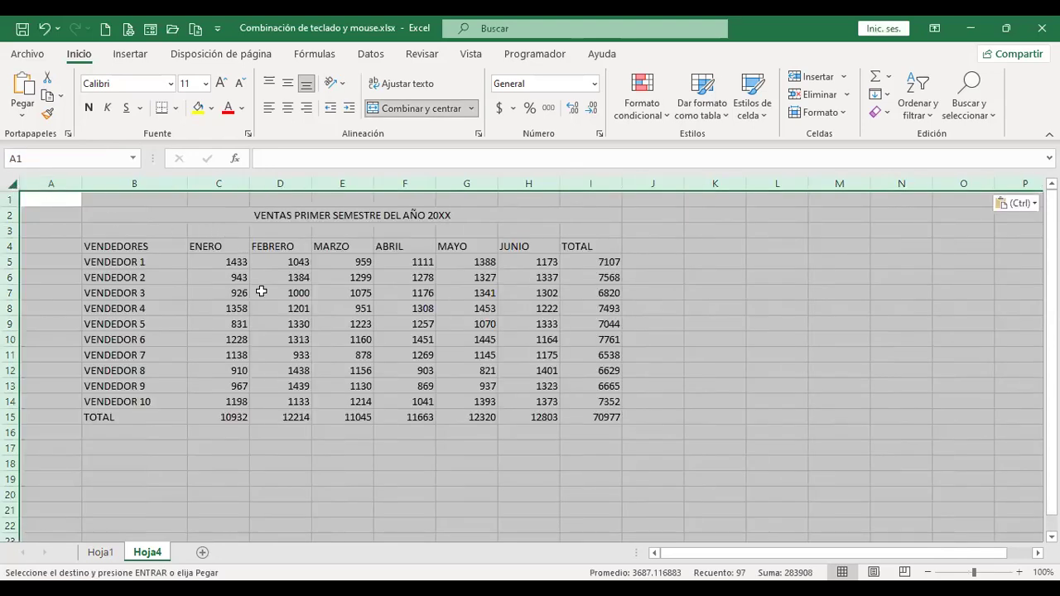
click(261, 291)
ctrl+scroll(330, 419, up, 1)
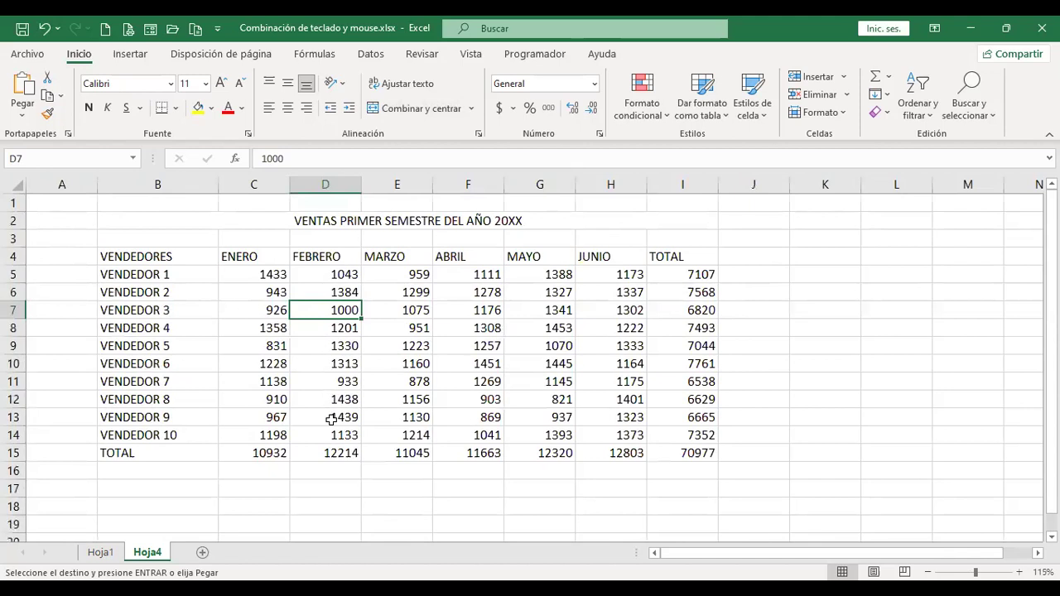
ctrl+scroll(330, 419, up, 1)
key(ctrl+Home)
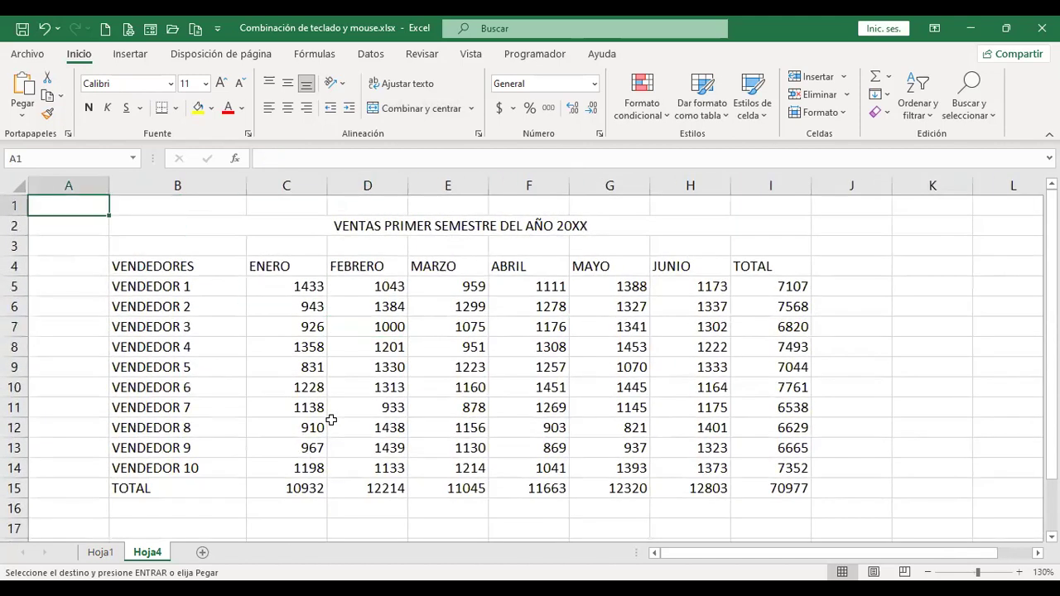
click(496, 223)
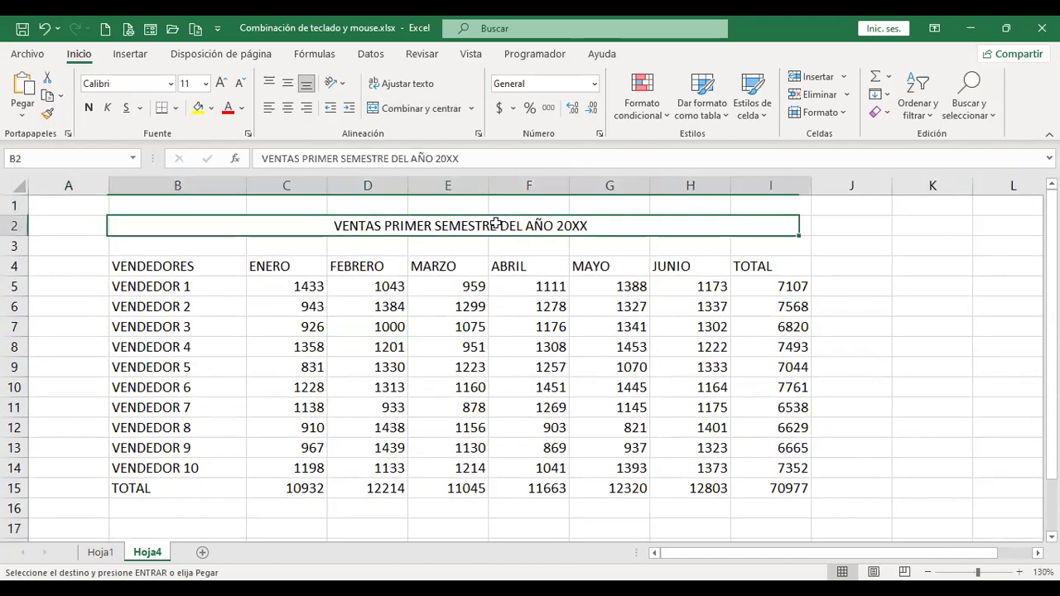
click(94, 556)
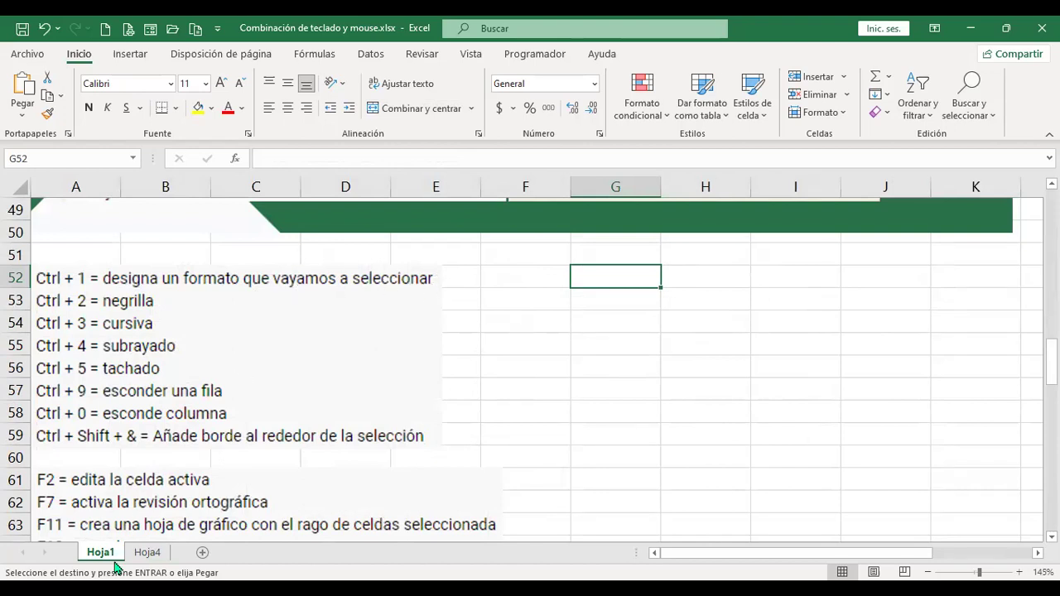
key(ctrl+Page_Down)
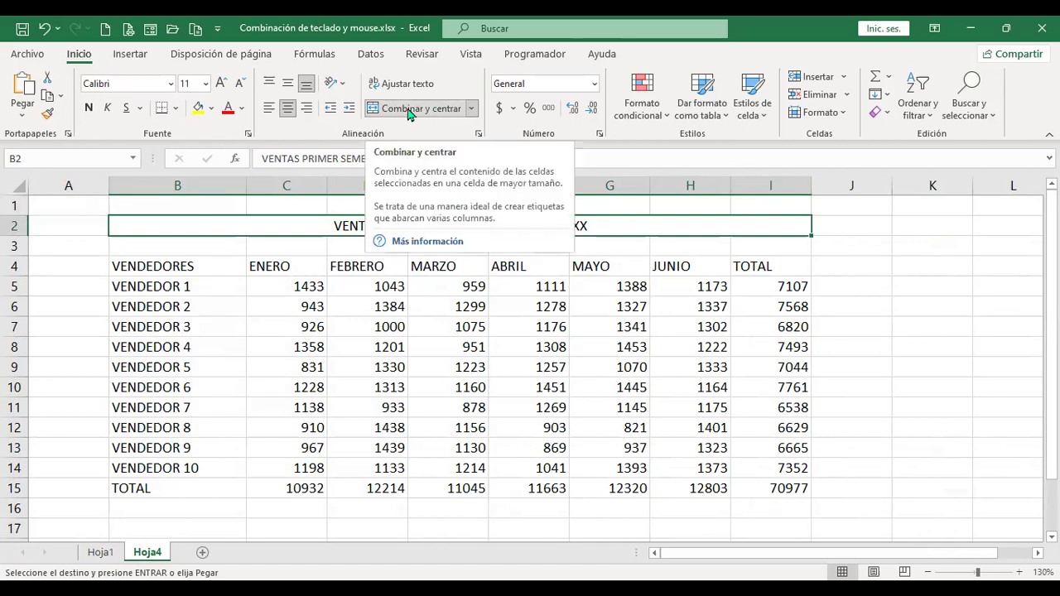
click(408, 113)
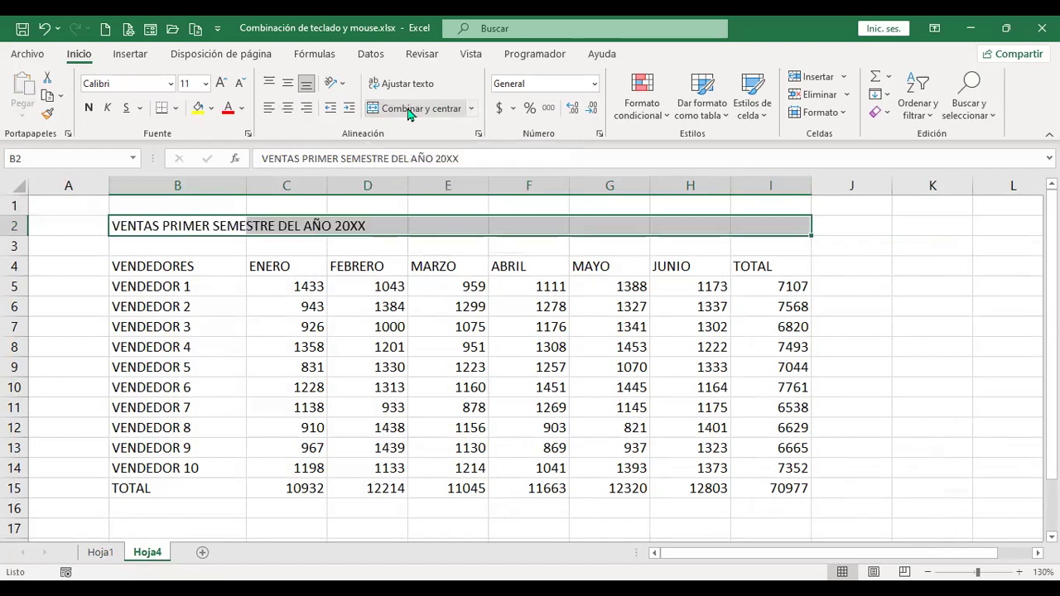
click(225, 227)
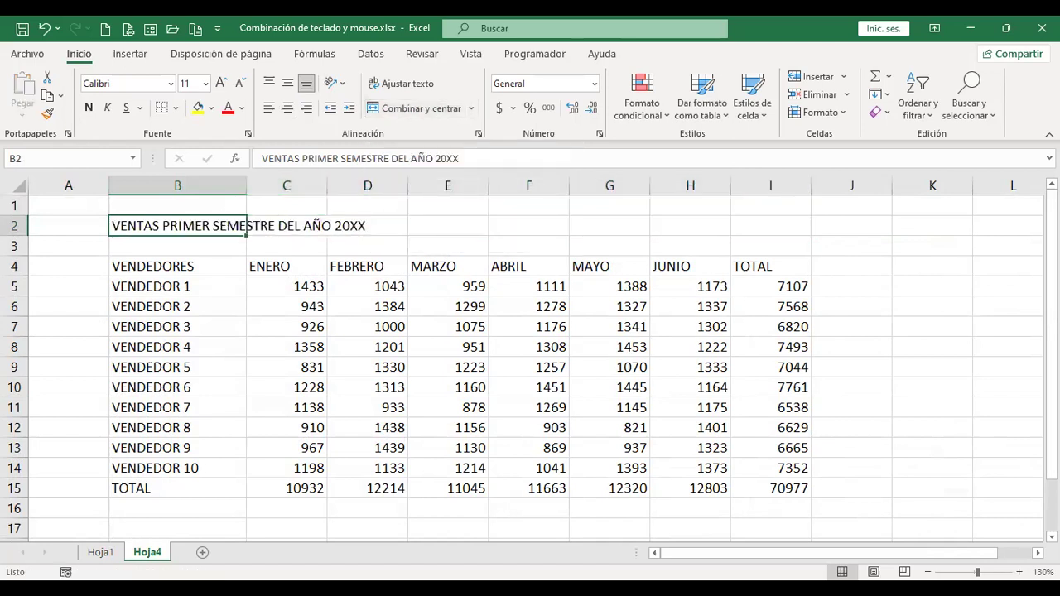
key(Right)
key(Left)
key(Right)
key(Right)
key(Right)
key(Right)
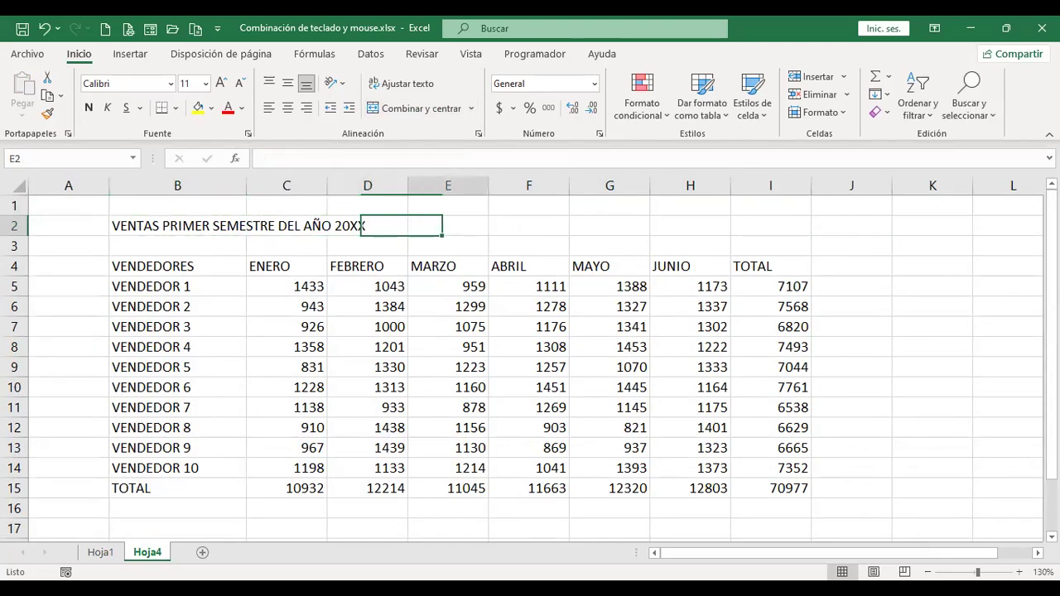
key(Right)
key(Right)
key(Right)
key(Left)
key(Left)
key(Left)
key(Left)
key(Left)
key(Left)
key(Left)
key(Left)
key(Right)
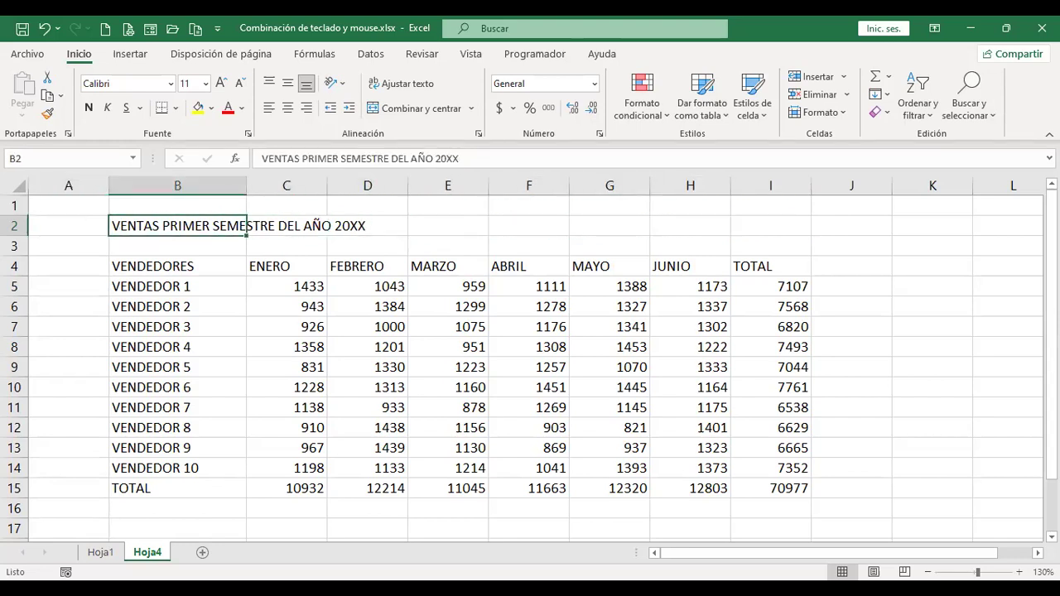
key(shift+Right)
key(shift+Right)
key(shift+Right)
key(shift+Right)
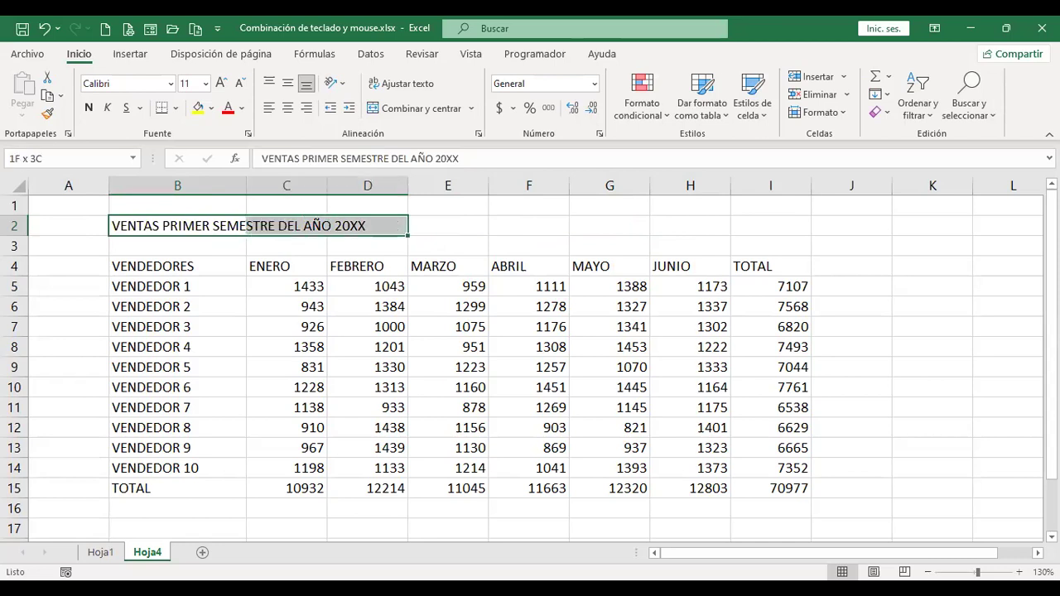
key(shift+Right)
key(shift+Right)
key(shift+Right)
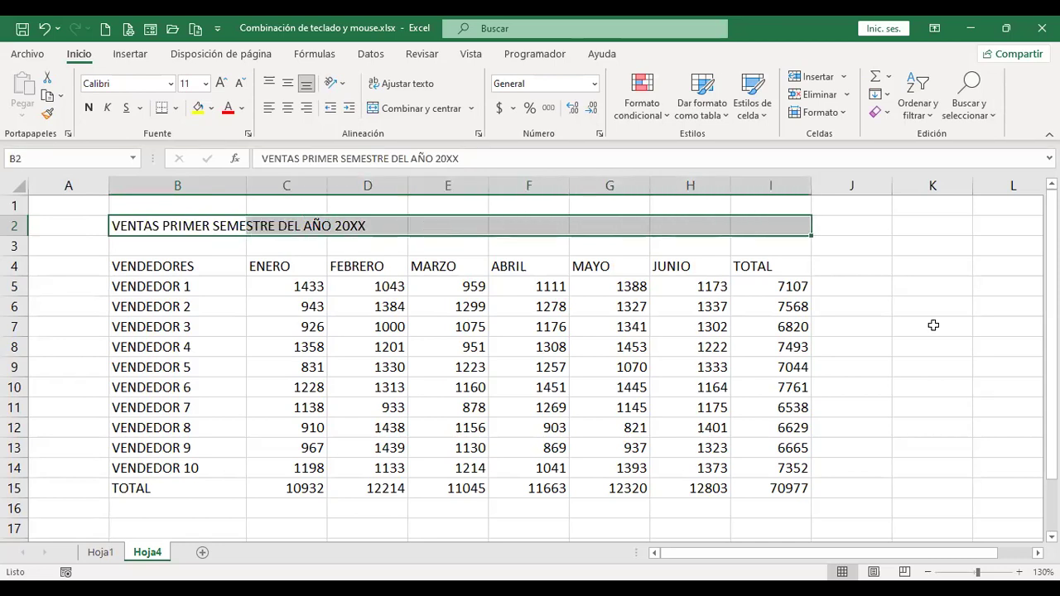
click(438, 114)
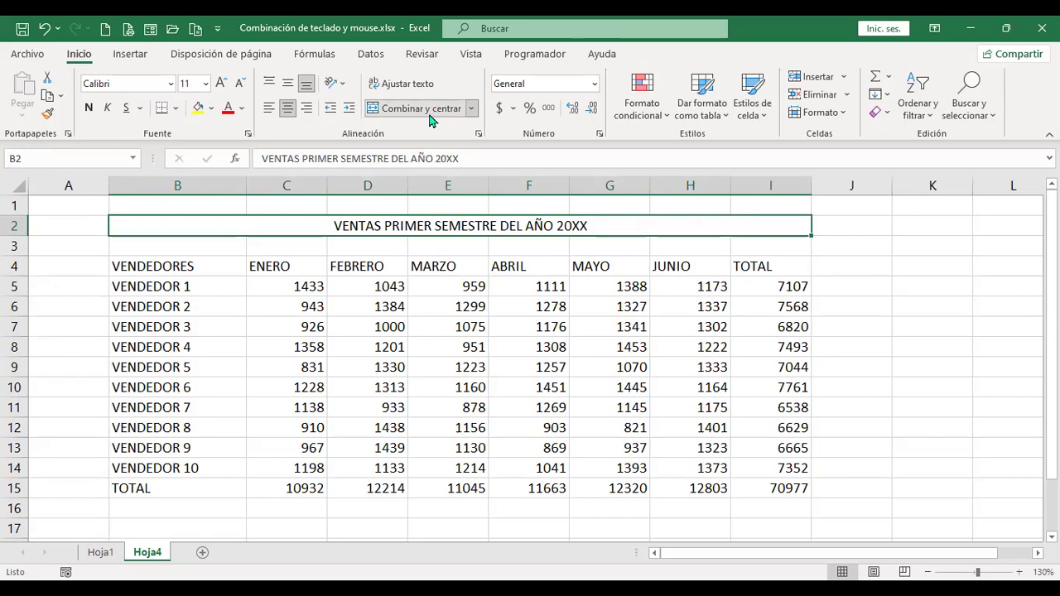
Switch to Hoja1 and back to Hoja4, then open Formato de celdas with Ctrl+1.
key(ctrl+Page_Up)
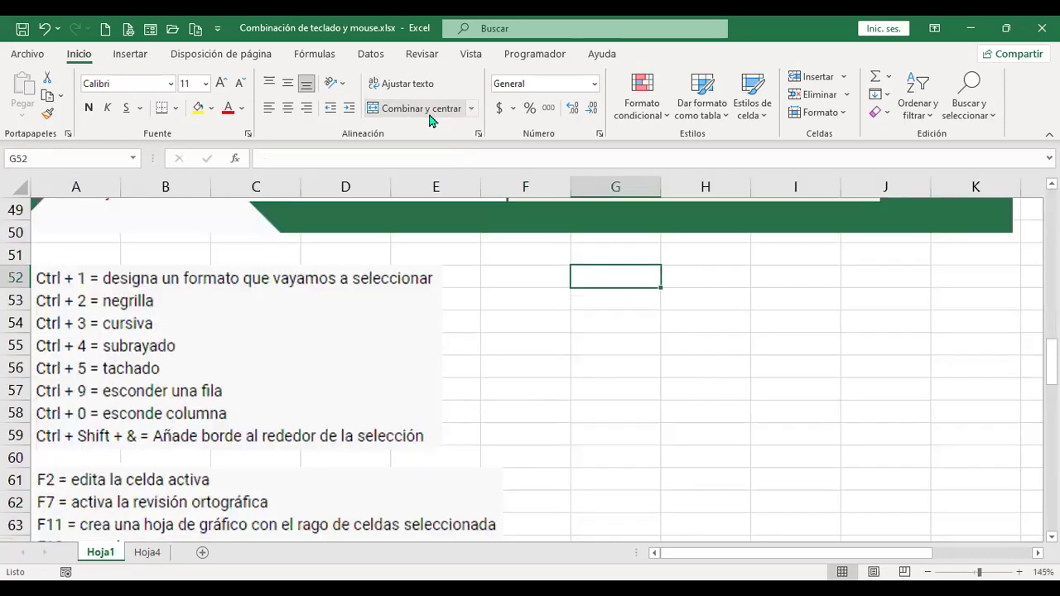
key(ctrl+Page_Down)
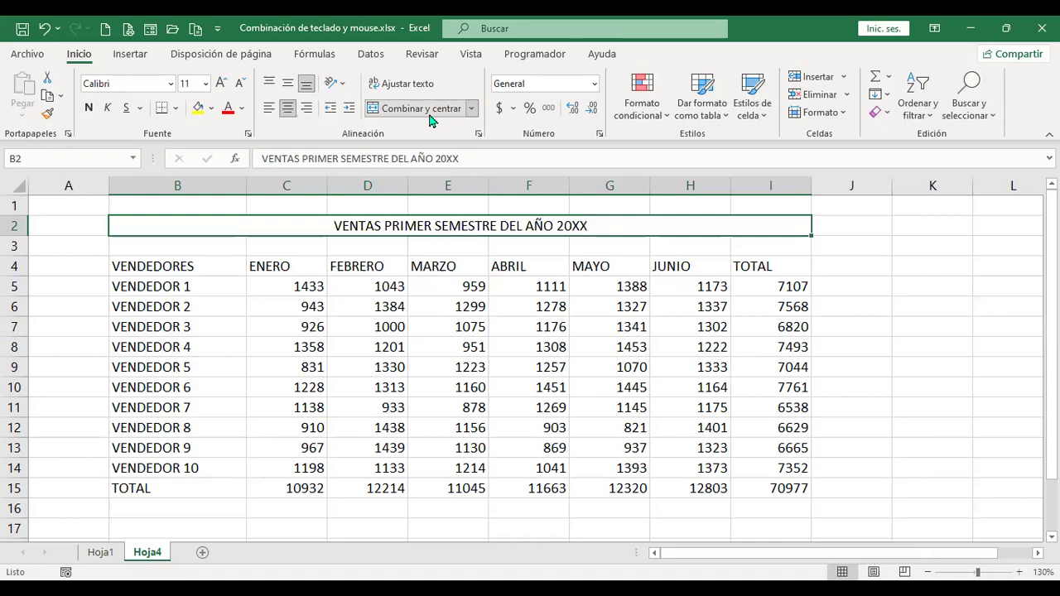
key(ctrl+1)
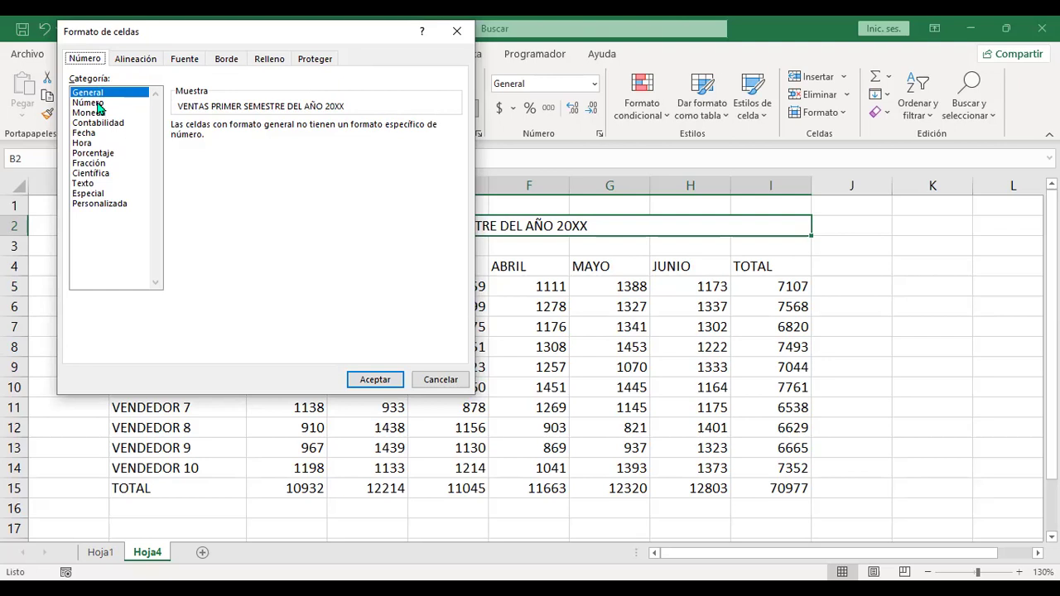
Browse the Número categories from Número through Especial.
click(92, 105)
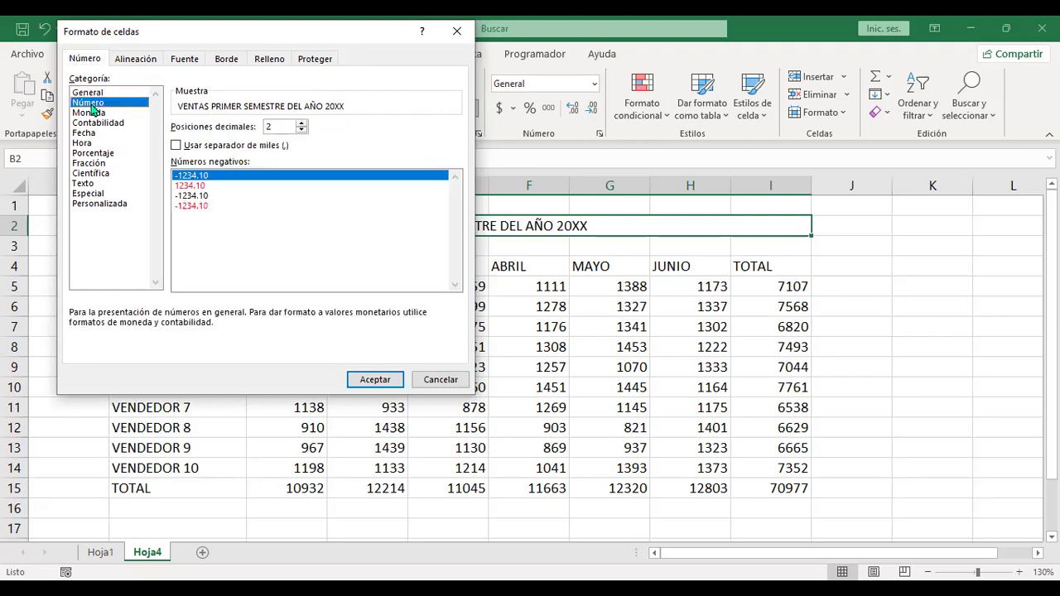
click(91, 113)
click(93, 123)
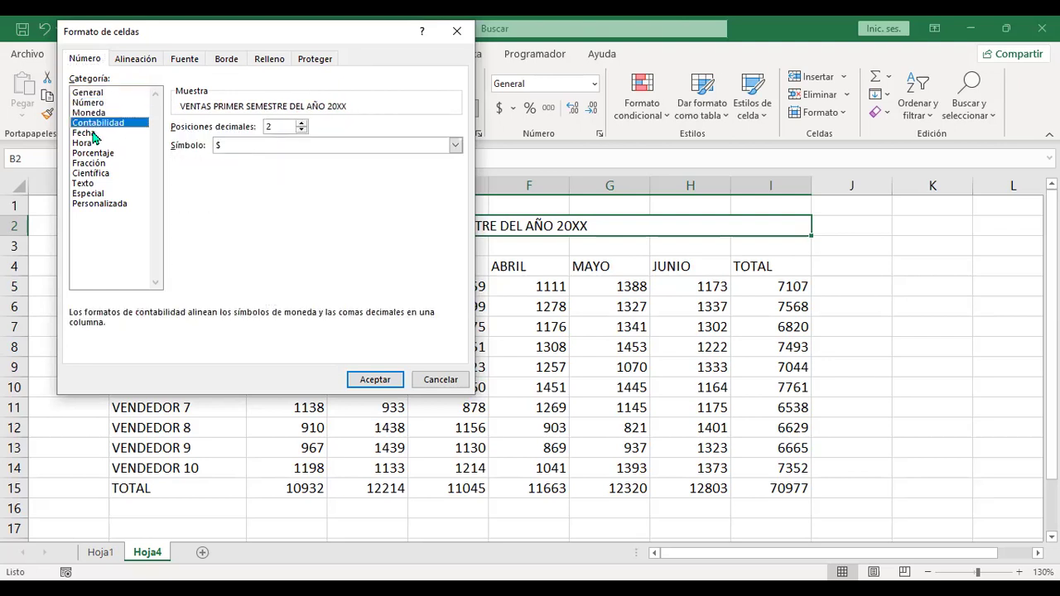
click(92, 133)
click(90, 144)
click(91, 153)
click(90, 163)
click(91, 173)
click(89, 193)
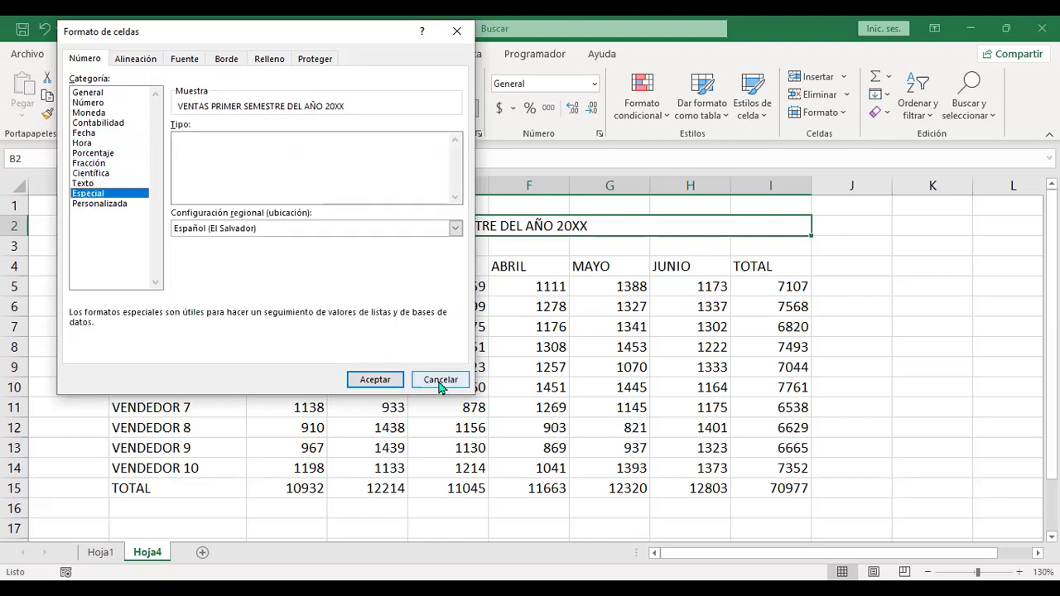
Review the Alineación, Fuente, Borde and Relleno tabs, cancel, and select cell B4.
click(145, 63)
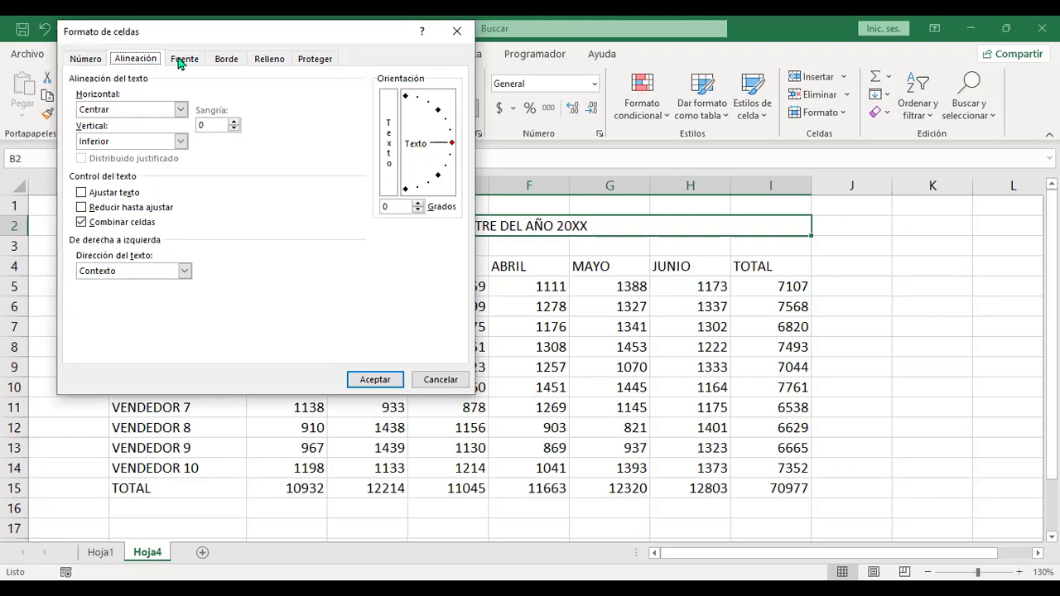
click(183, 63)
click(236, 63)
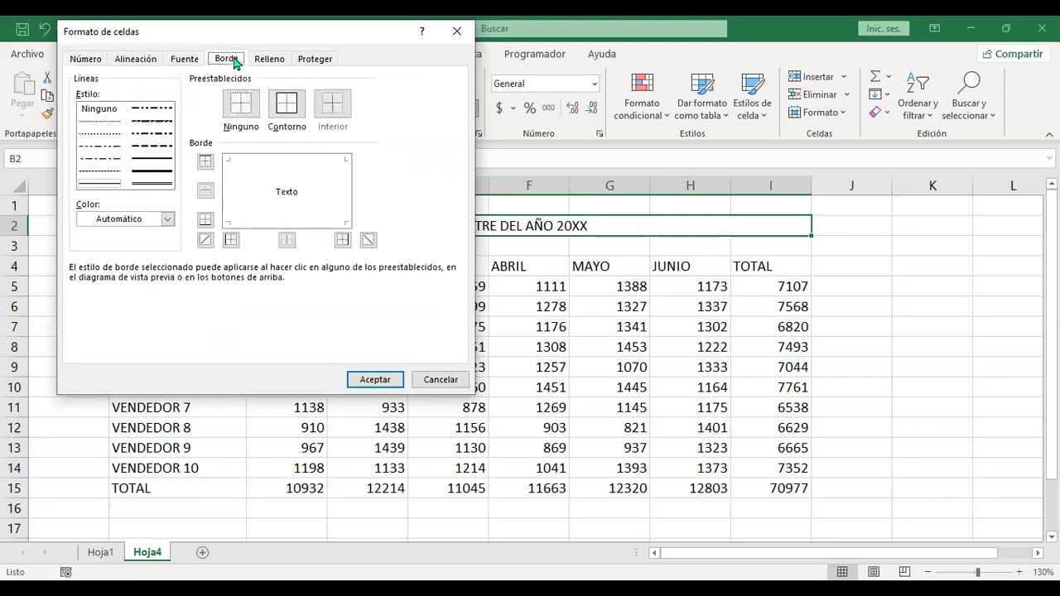
click(280, 62)
click(444, 383)
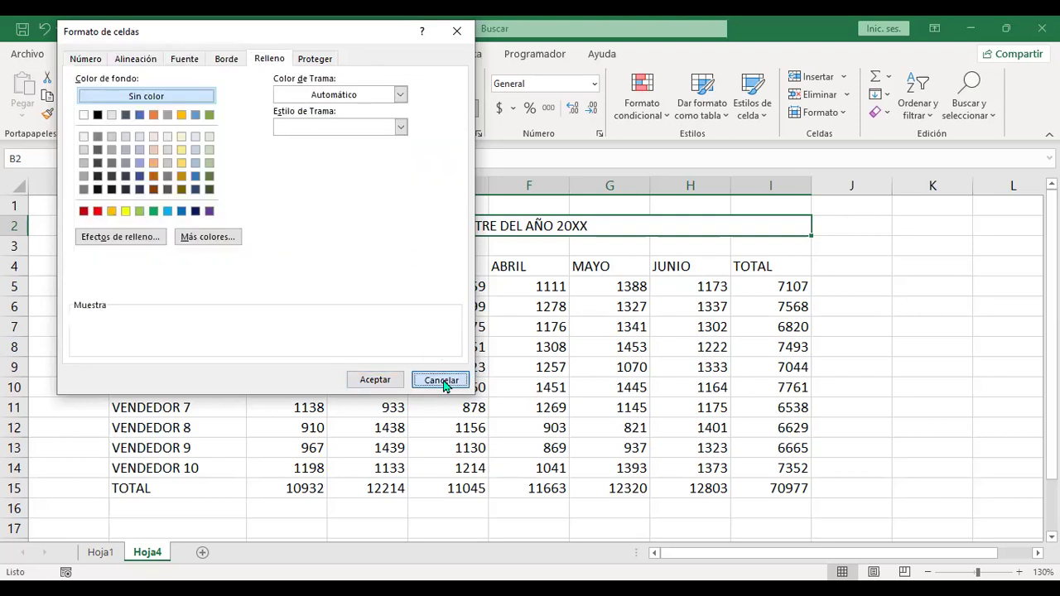
click(168, 269)
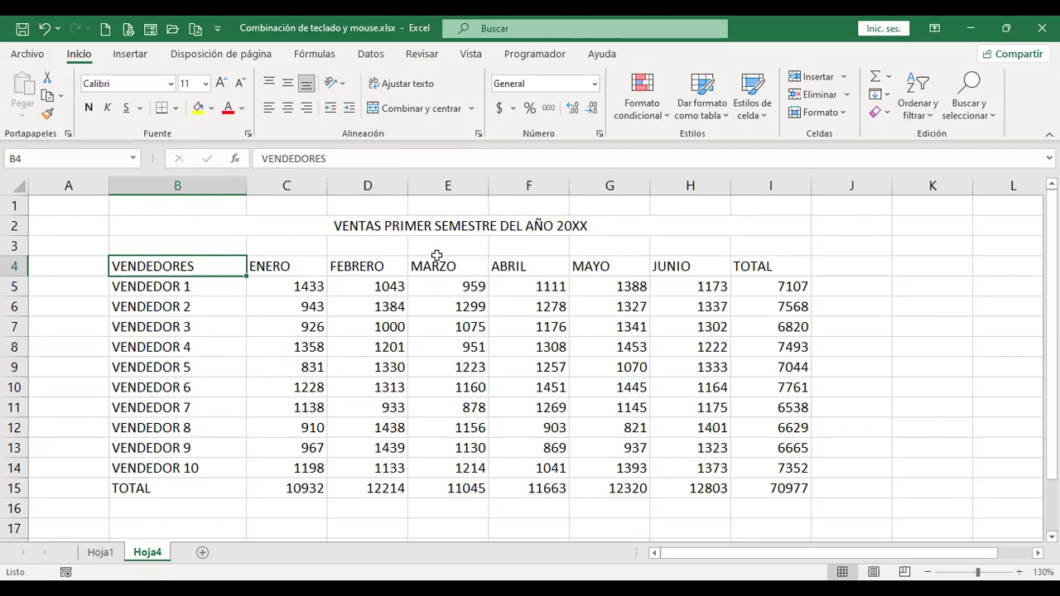
right_click(852, 269)
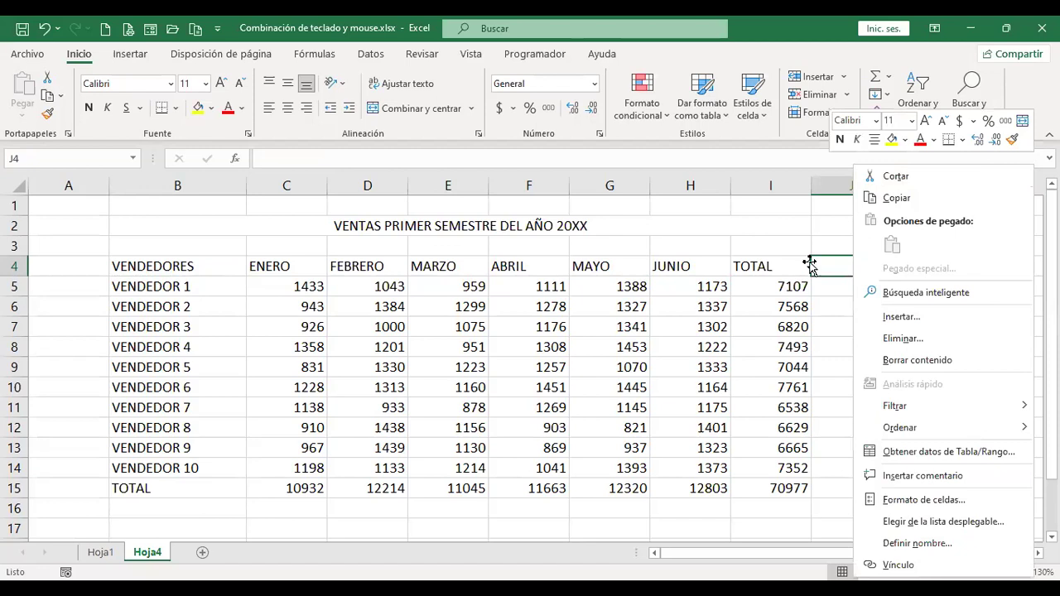
key(Escape)
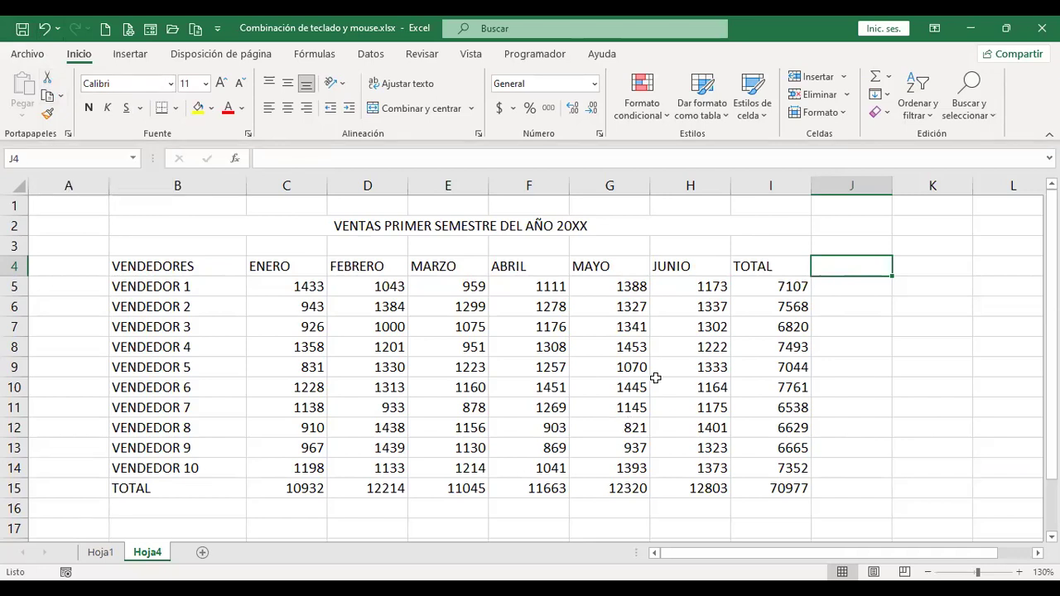
click(151, 265)
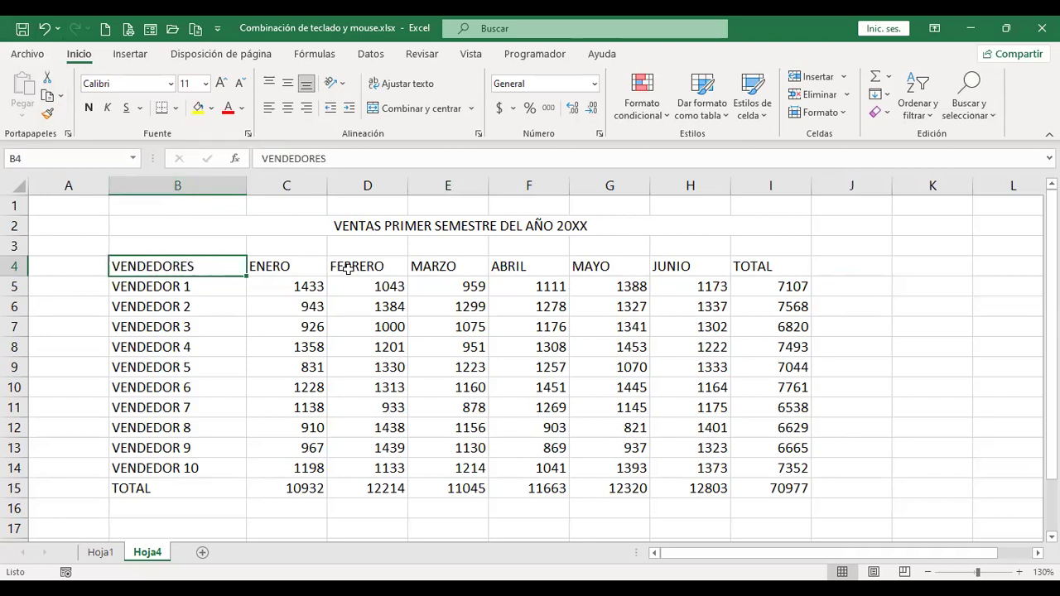
Open and close Formato de celdas for B4 unchanged, via the ribbon, right-click menu and Ctrl+1.
click(600, 137)
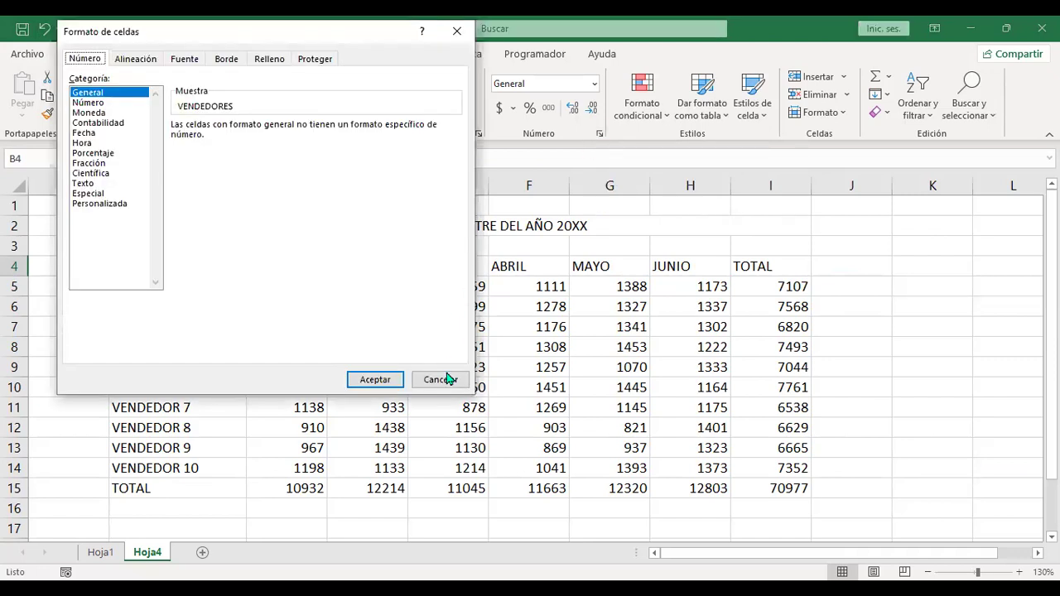
click(443, 381)
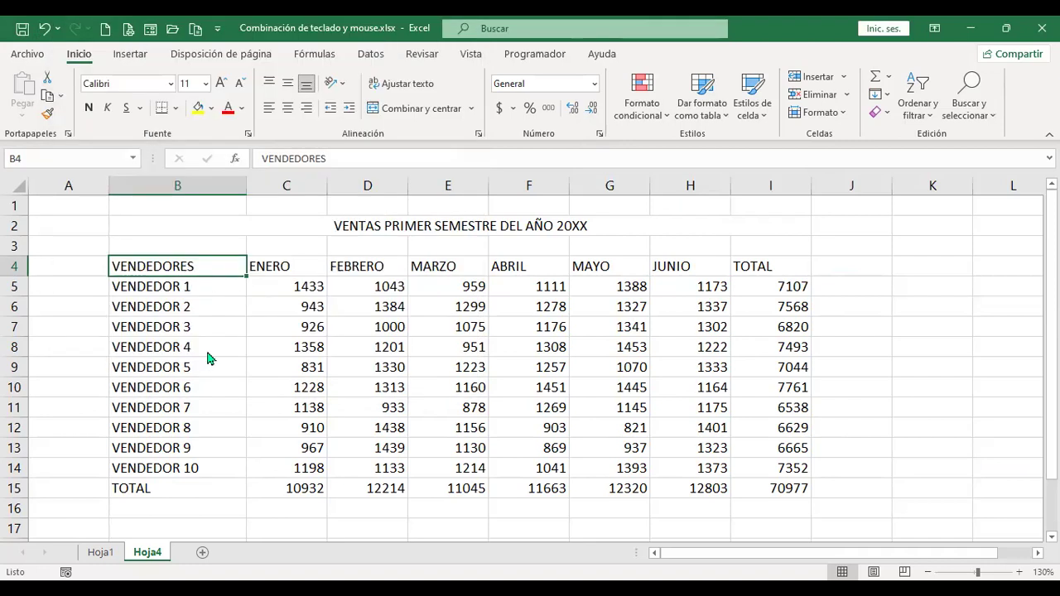
right_click(188, 267)
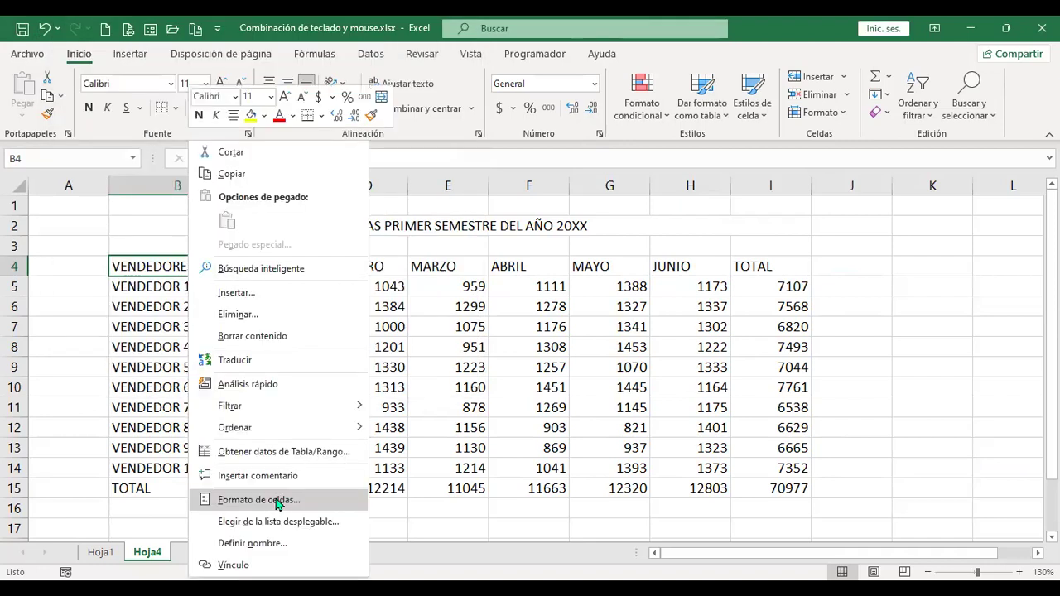
click(278, 501)
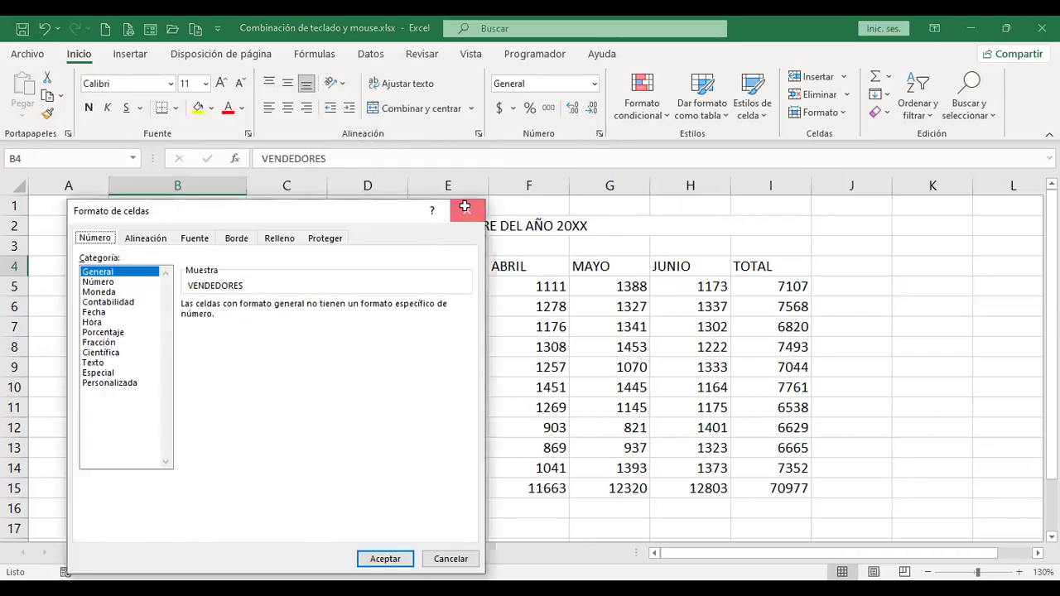
click(464, 209)
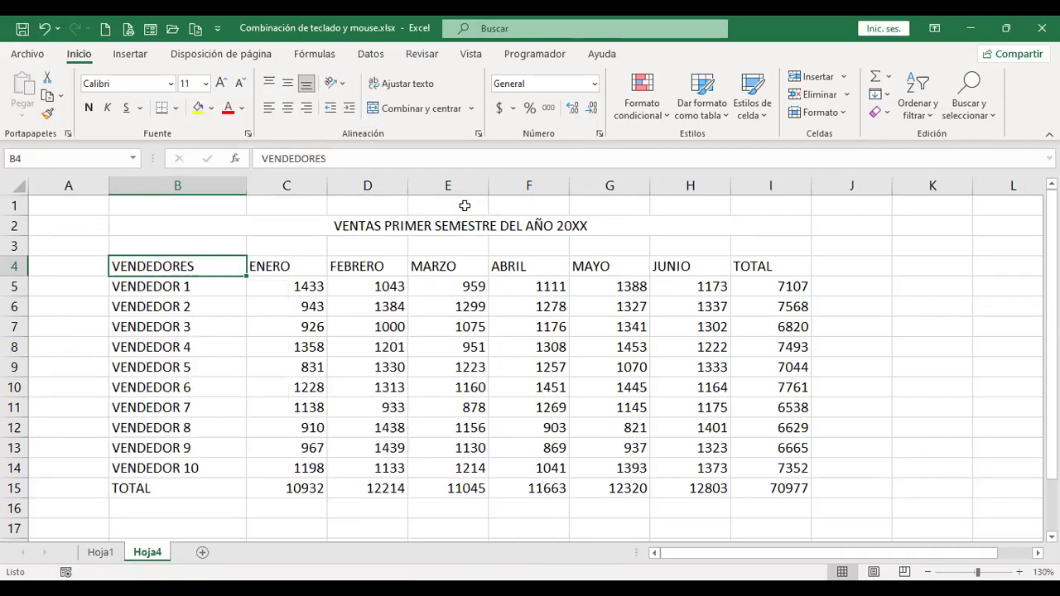
key(ctrl+1)
click(439, 381)
Browse the Alineación, Fuente, Borde, Relleno and Proteger tabs, cancel, and switch to Hoja1.
key(ctrl+1)
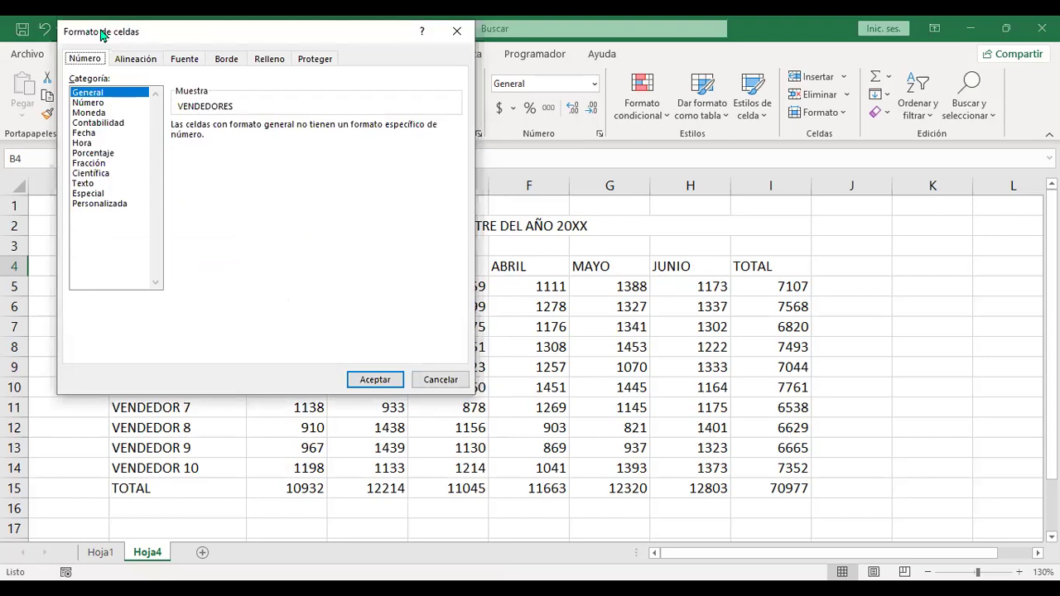
click(154, 60)
click(194, 60)
click(233, 62)
click(277, 62)
click(328, 63)
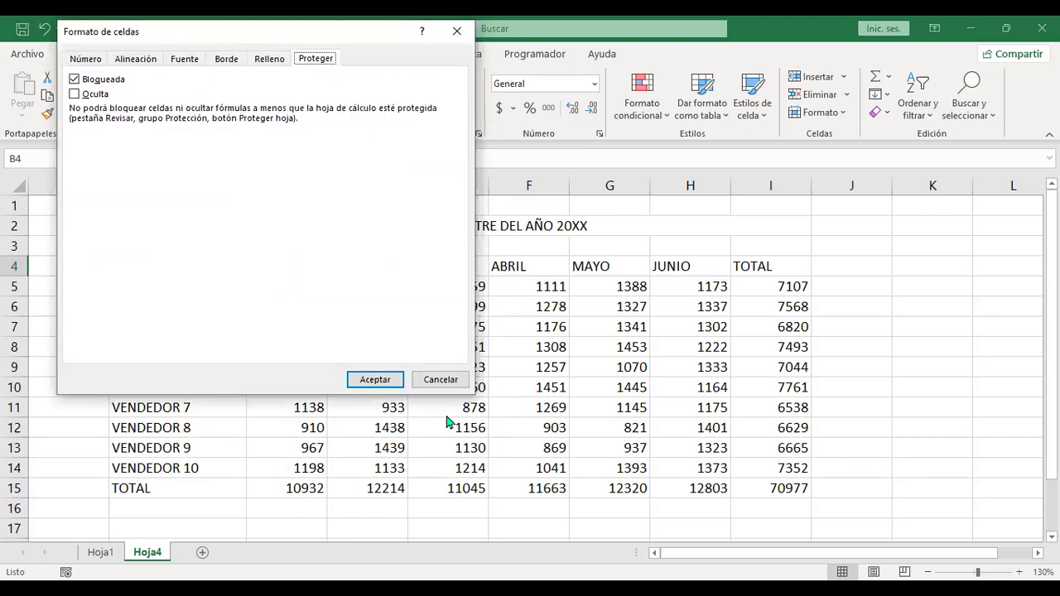
click(440, 380)
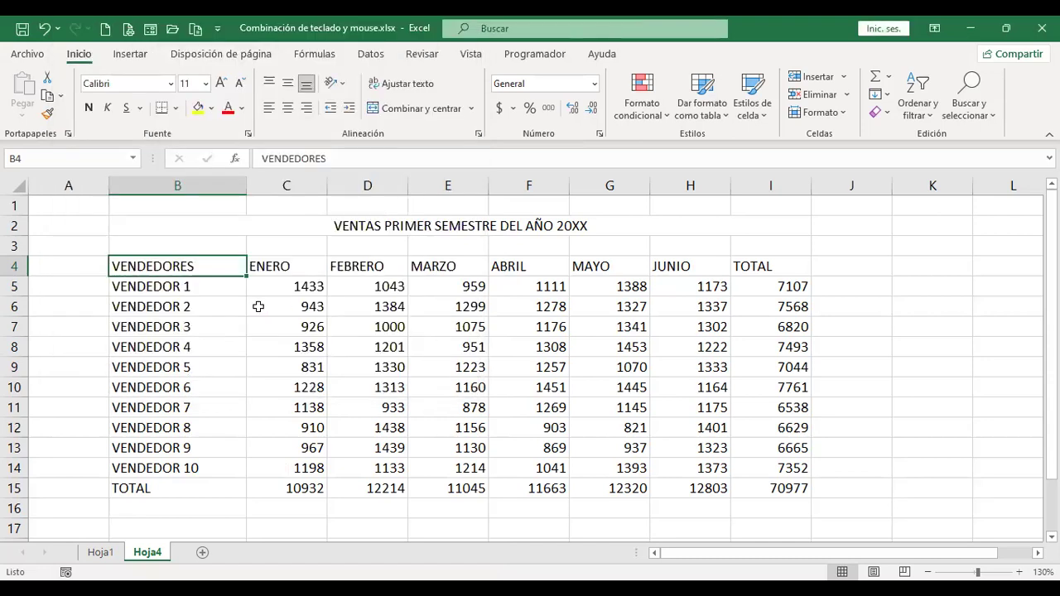
key(ctrl+Page_Up)
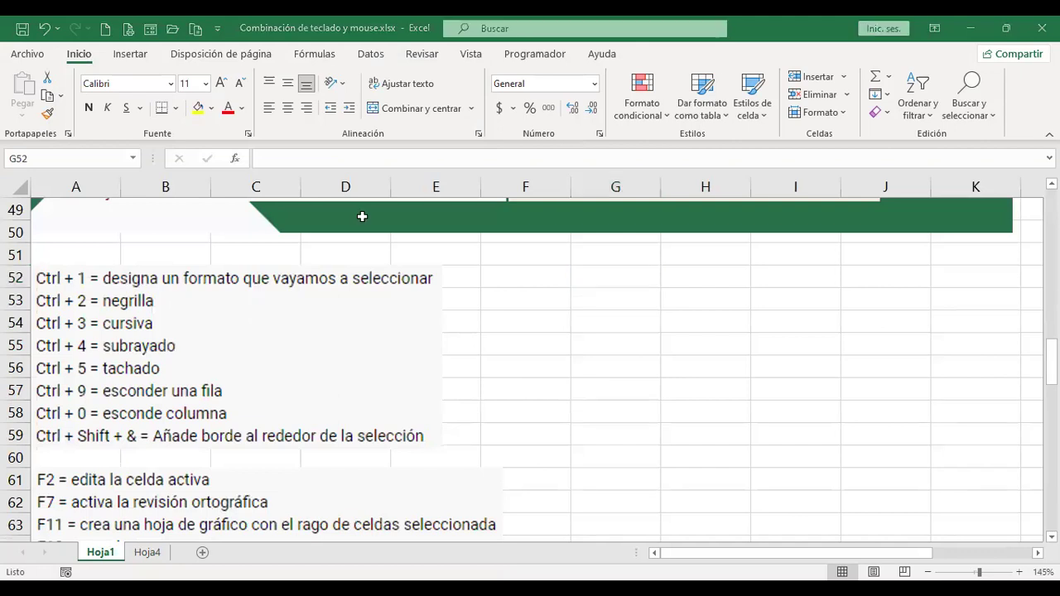
Back on Hoja4, toggle Negrita on the B2 title repeatedly, leaving it bold.
key(ctrl+Page_Down)
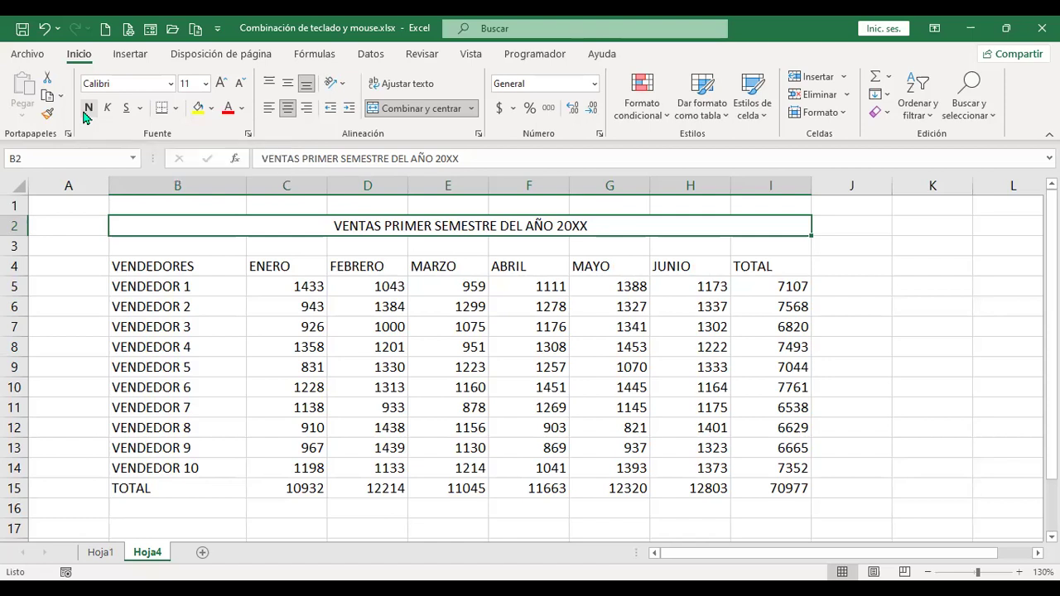
click(88, 109)
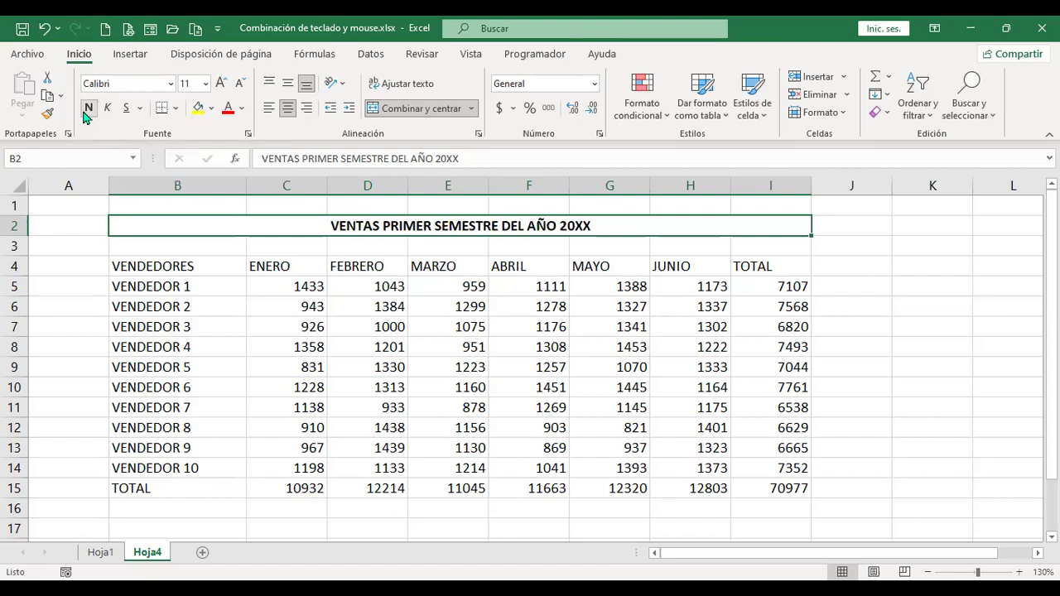
click(86, 110)
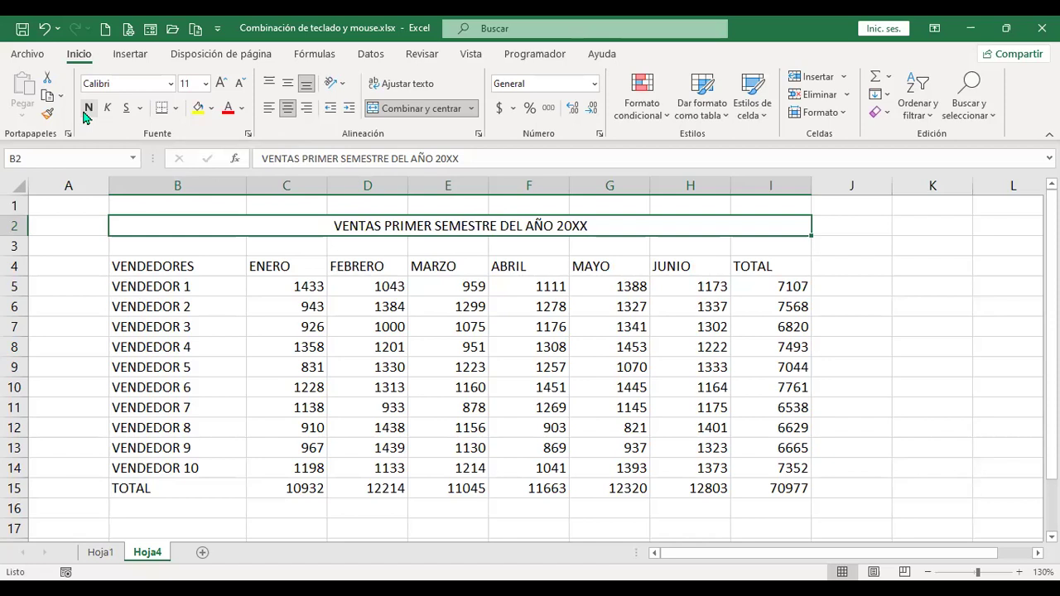
click(85, 114)
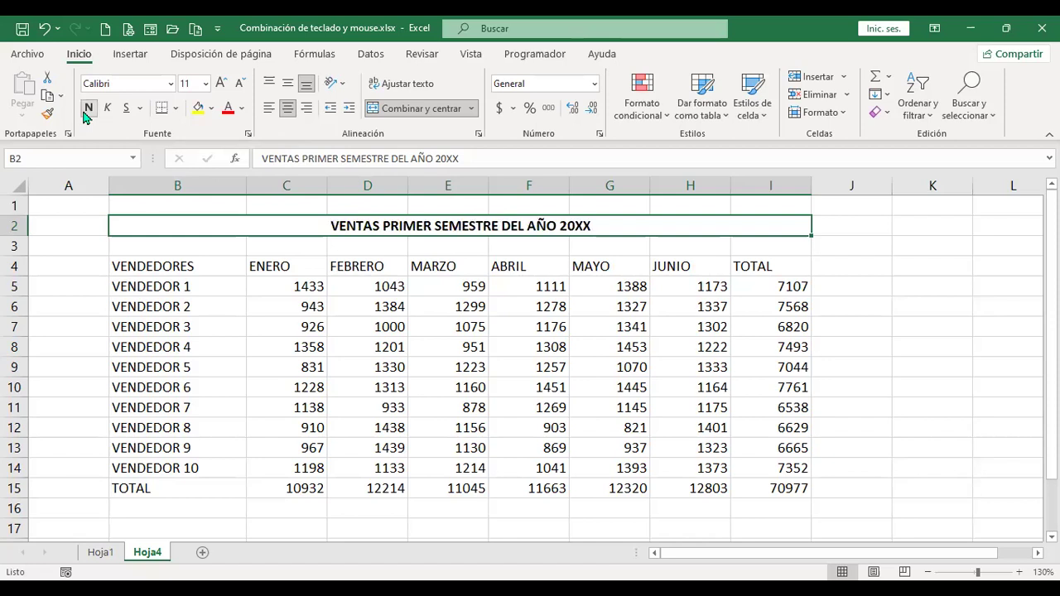
click(86, 114)
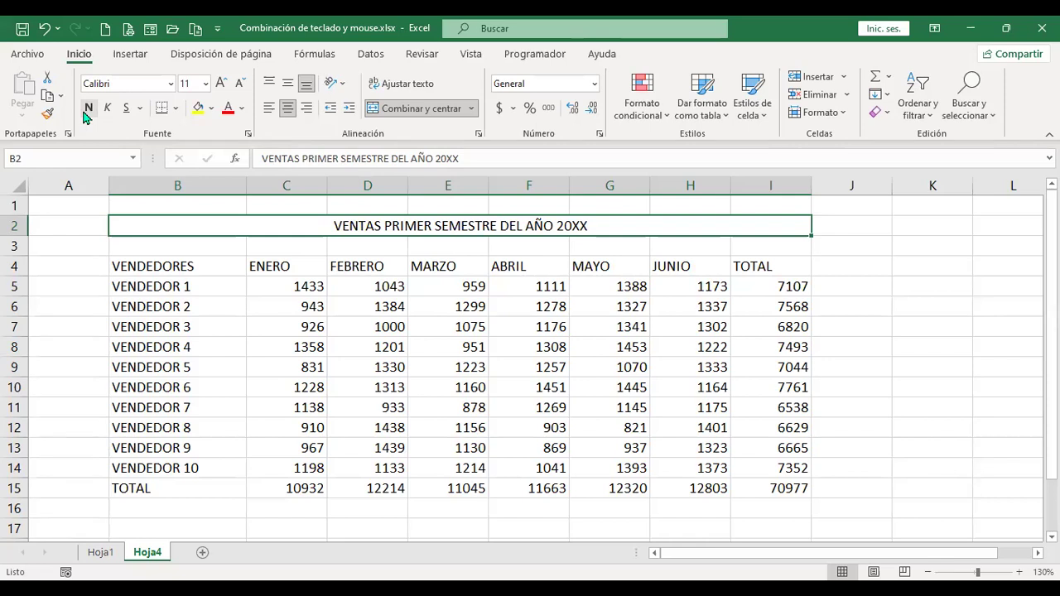
click(88, 107)
click(88, 107)
click(88, 107)
click(88, 108)
click(86, 110)
click(86, 110)
click(86, 111)
click(86, 111)
click(87, 111)
click(86, 111)
click(88, 108)
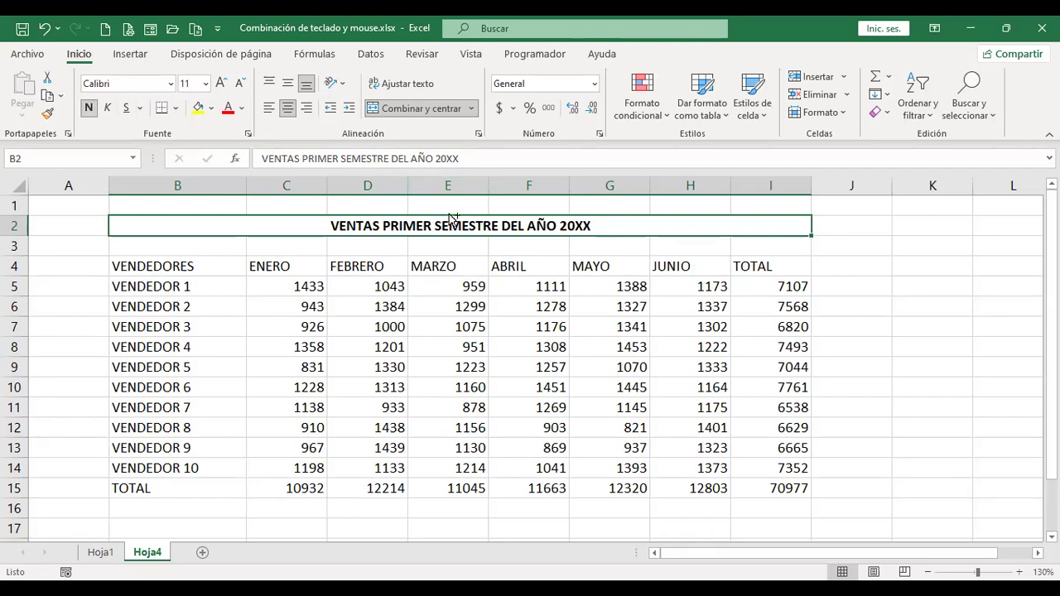
Toggle Cursiva on the B2 title until it stays italic, then switch to Hoja1's shortcut list.
key(ctrl+Page_Up)
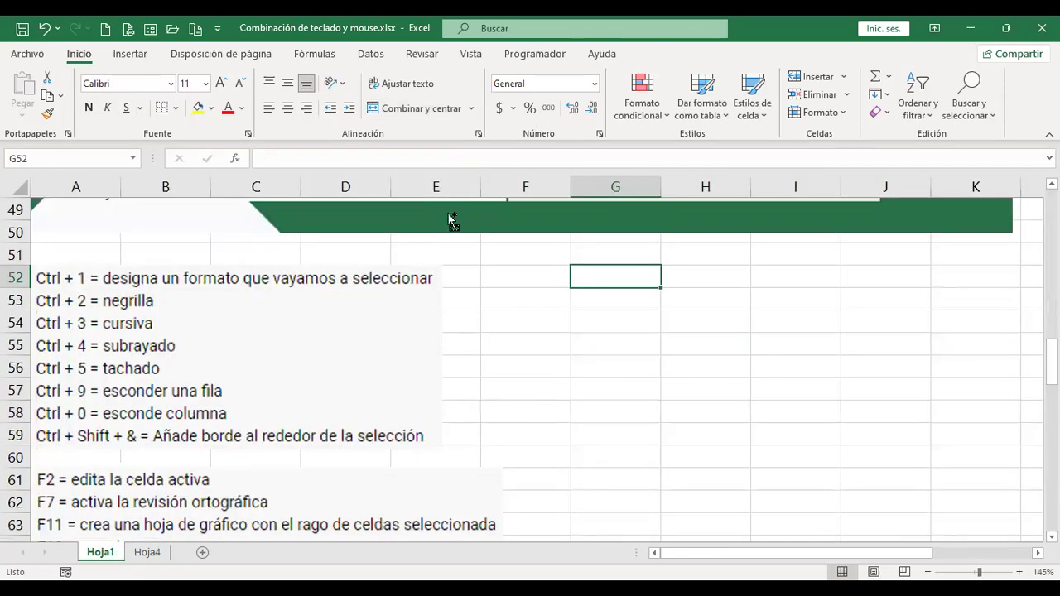
key(ctrl+Page_Down)
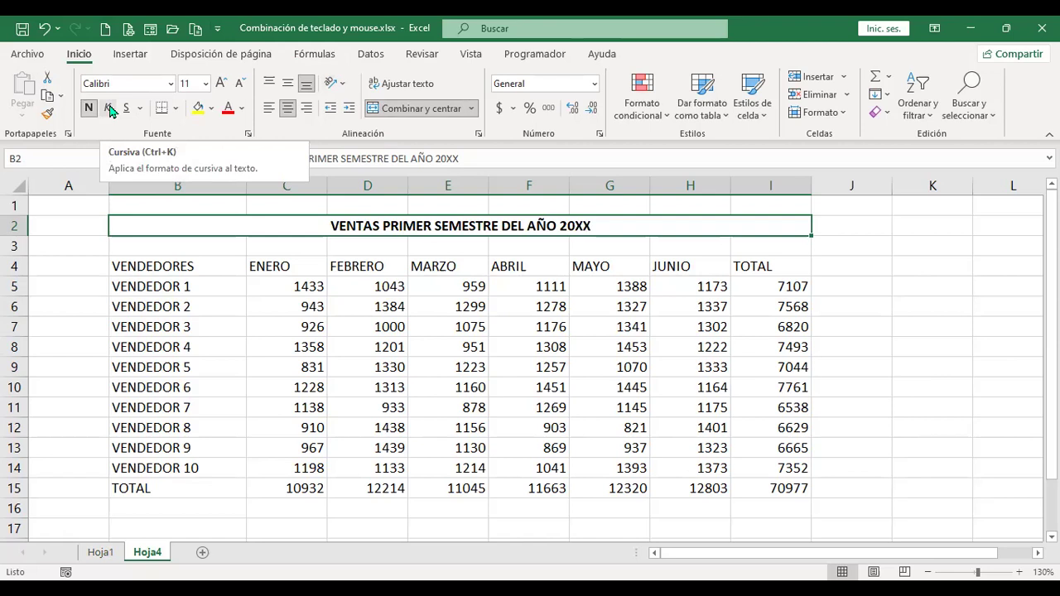
click(110, 109)
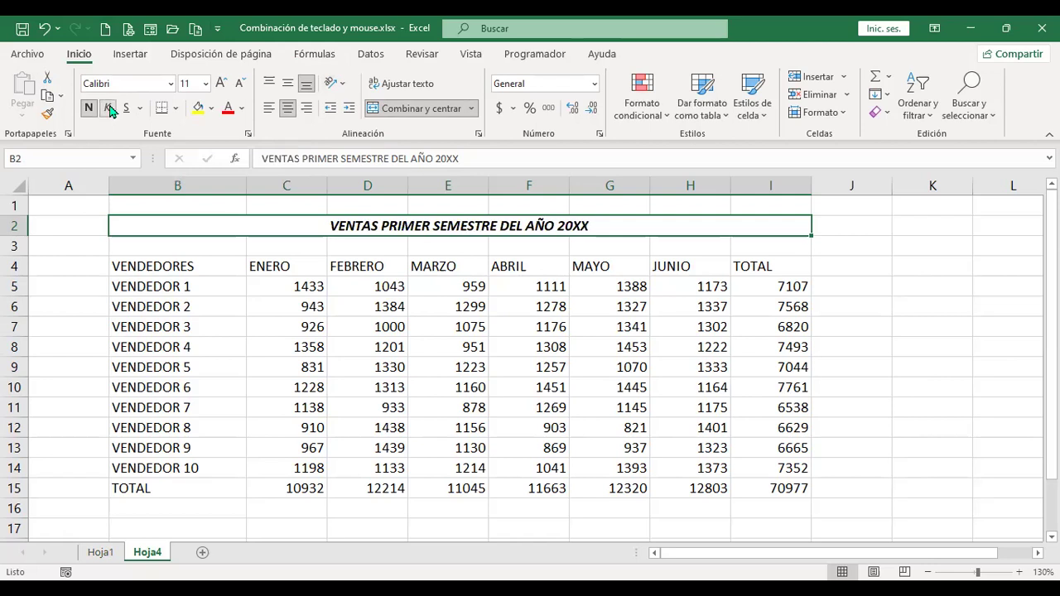
click(110, 108)
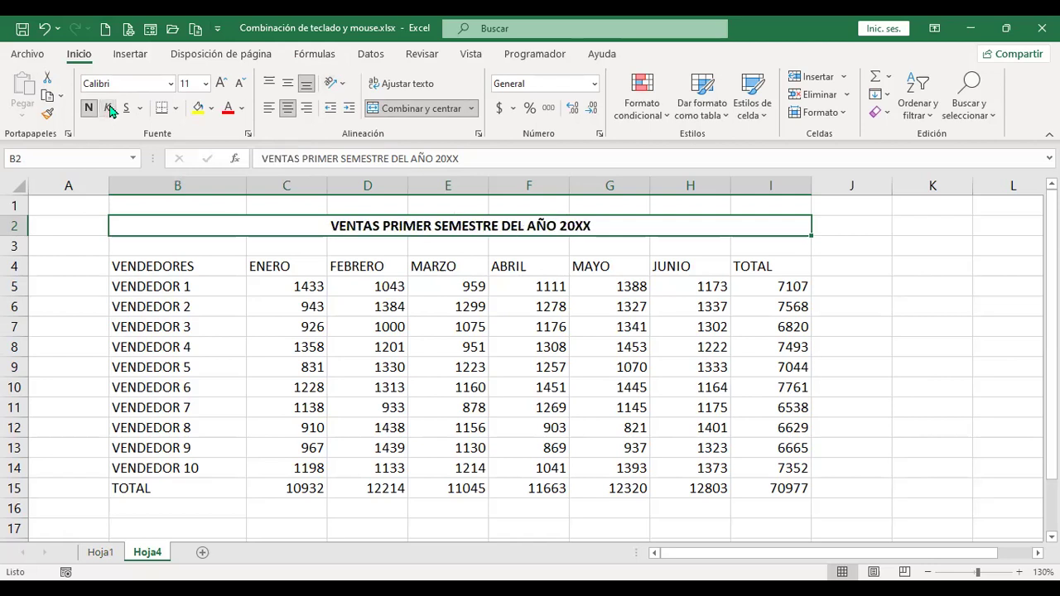
click(110, 109)
click(110, 109)
click(110, 109)
click(110, 109)
click(110, 108)
click(110, 108)
click(110, 108)
click(110, 108)
click(110, 109)
click(110, 108)
click(110, 108)
click(110, 108)
click(110, 109)
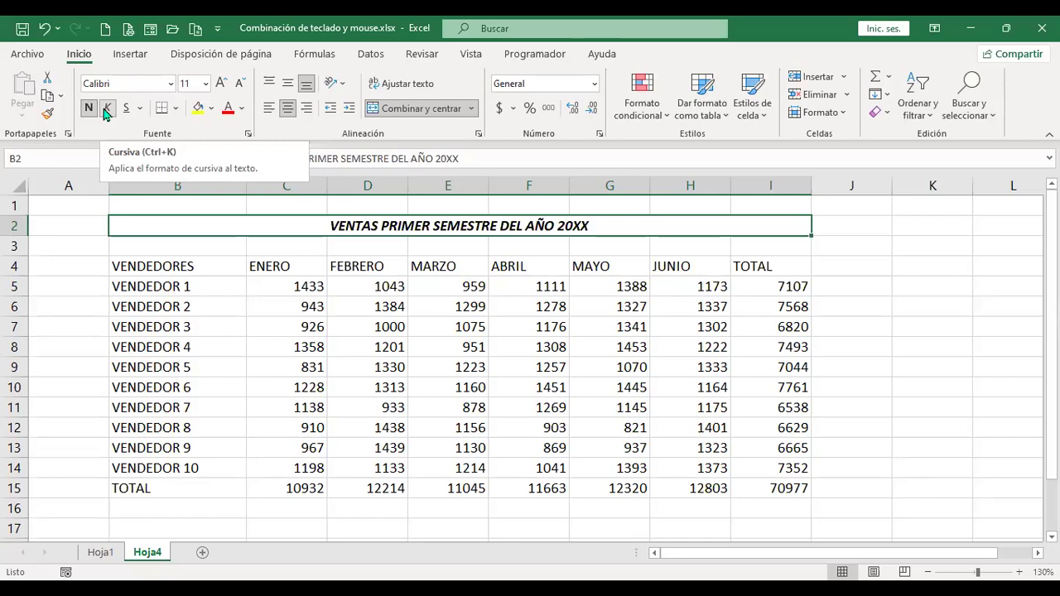
key(ctrl+Page_Up)
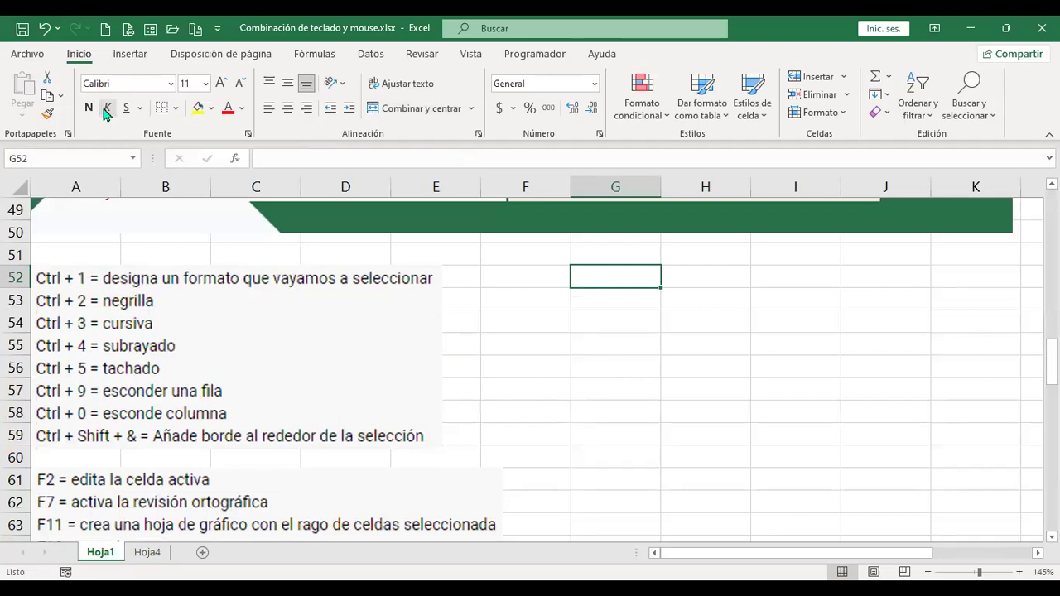
Back on Hoja4, toggle the title's single underline on and off several times.
key(ctrl+Page_Down)
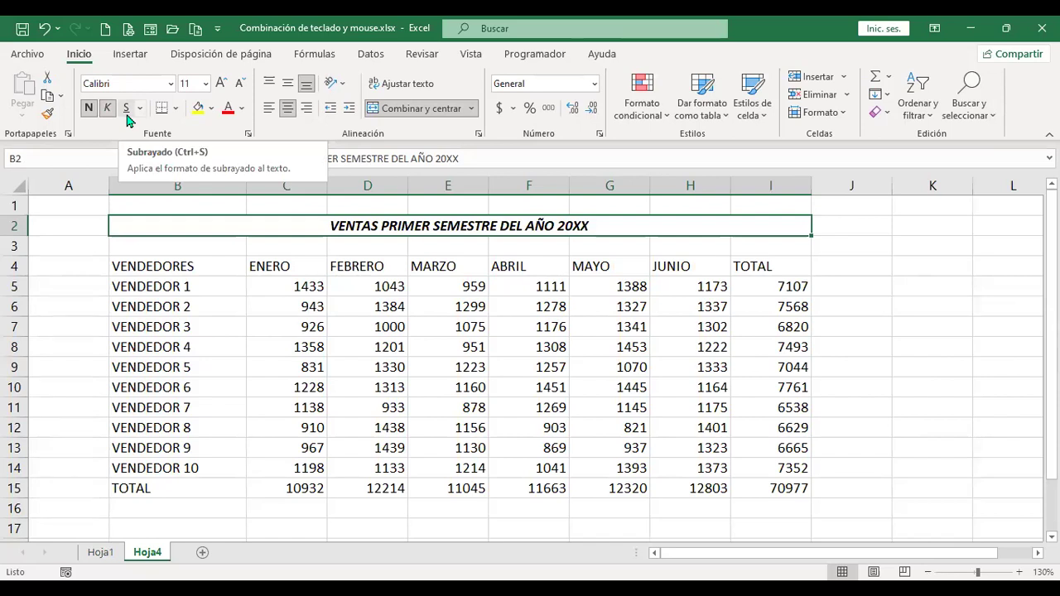
click(127, 108)
click(128, 116)
click(128, 117)
click(128, 116)
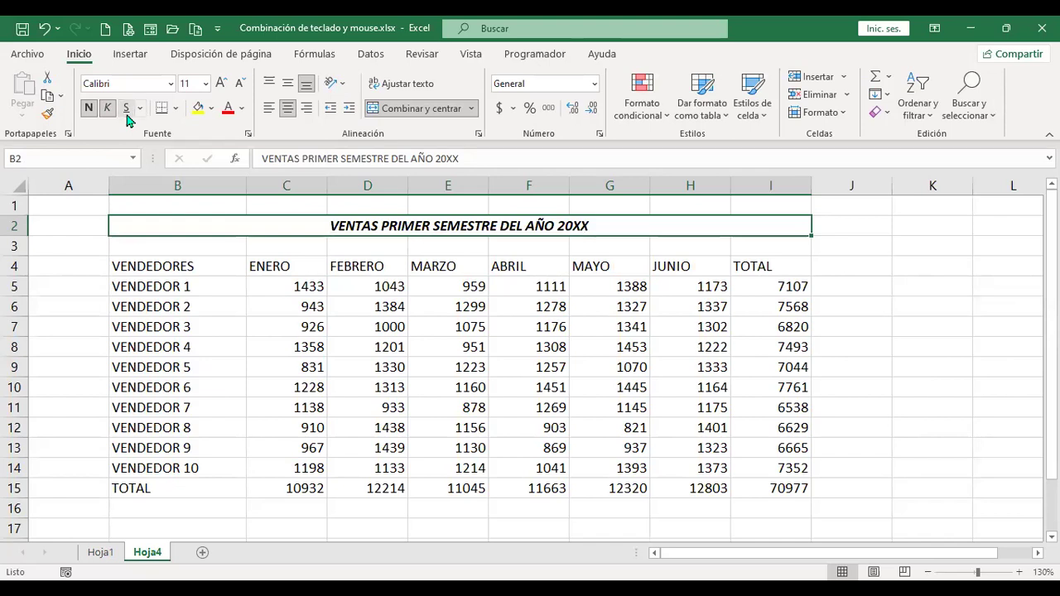
click(129, 117)
click(128, 116)
click(129, 116)
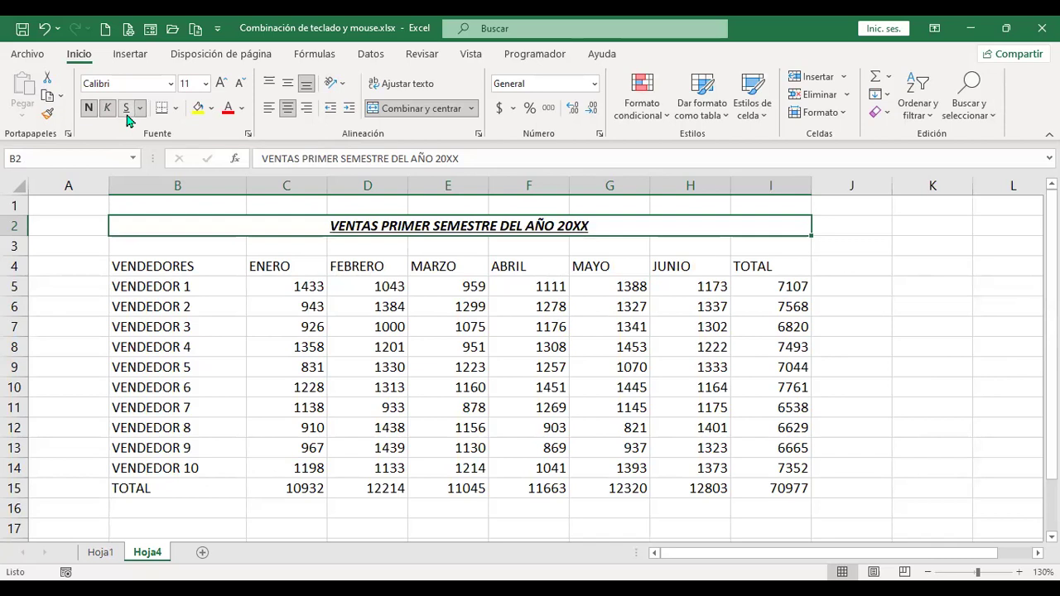
Give the Hoja4 title a Subrayado doble (double underline), then go to Hoja1.
key(ctrl+Page_Up)
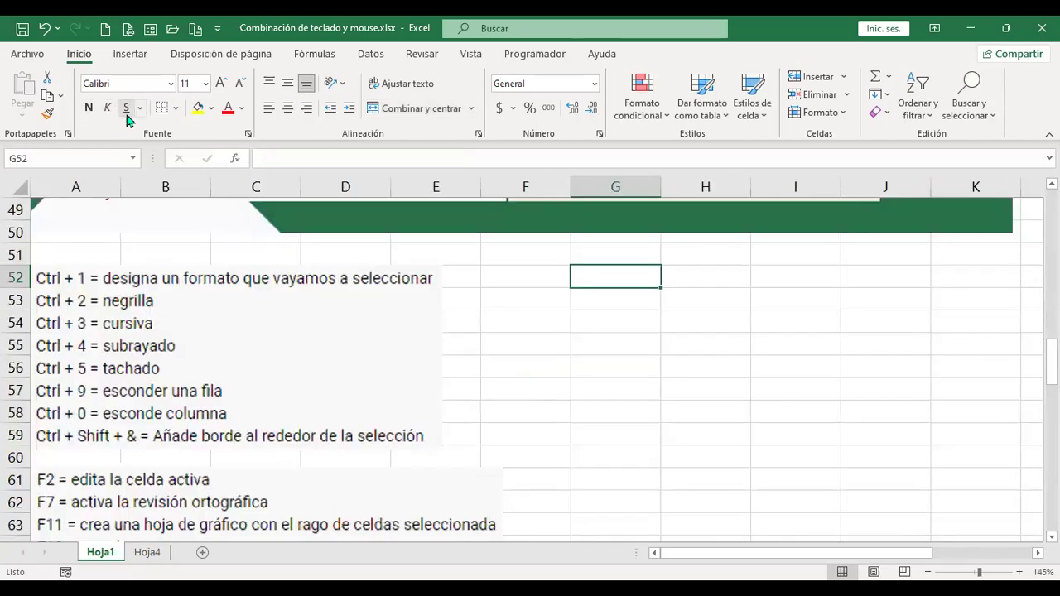
key(ctrl+Page_Down)
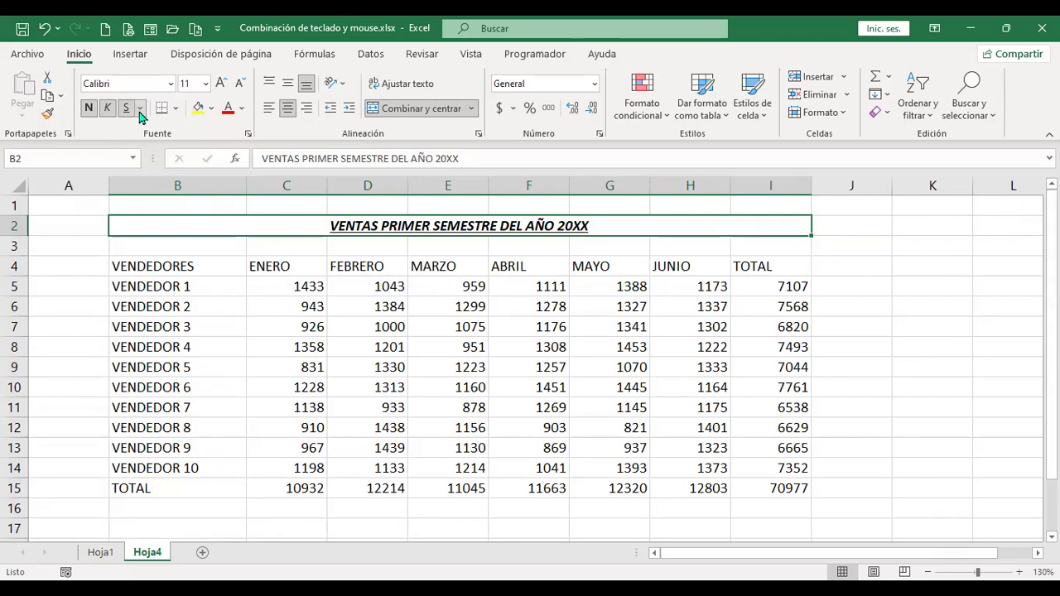
click(141, 110)
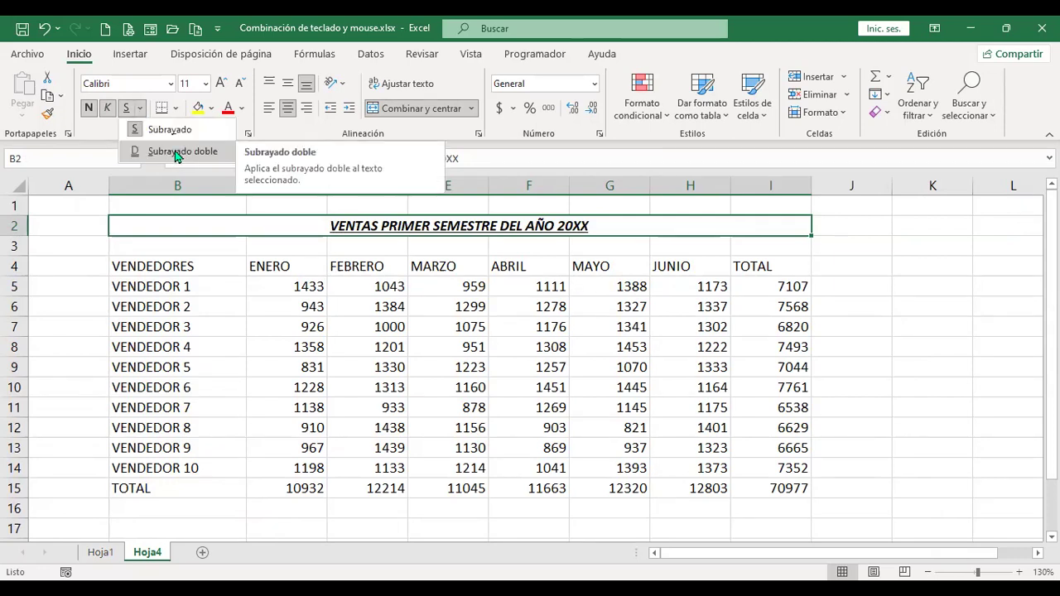
click(176, 155)
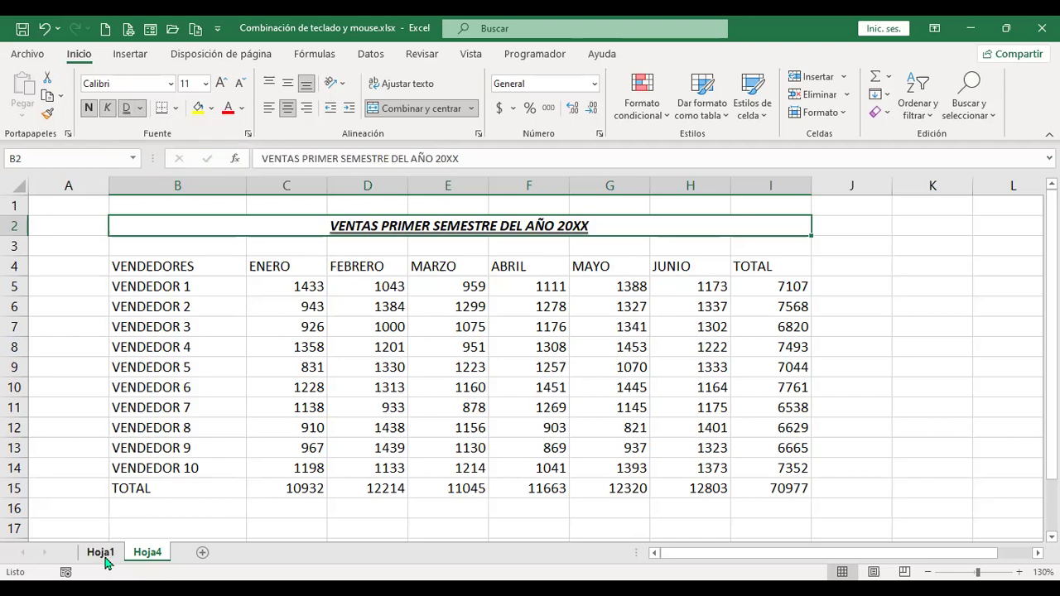
click(101, 552)
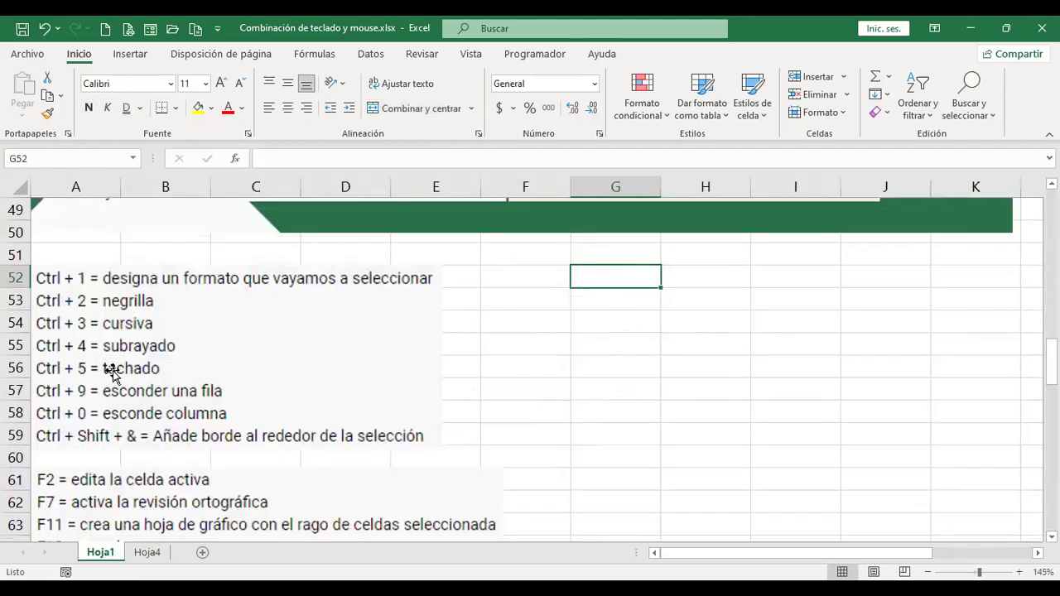
On Hoja4, strike through the April value 1278 in cell F6 with Ctrl+5.
click(143, 553)
click(523, 303)
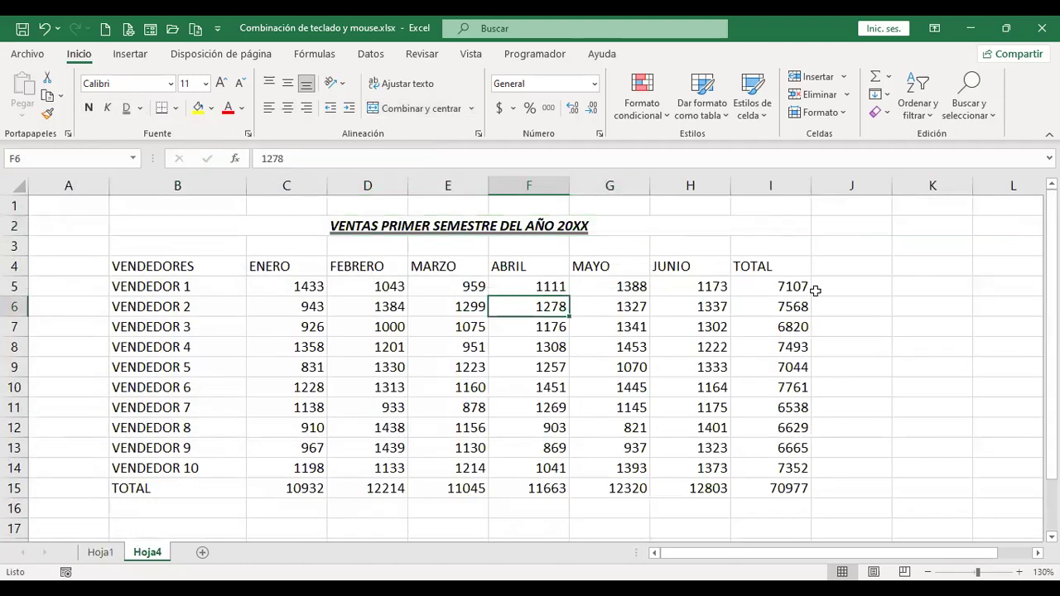
key(ctrl+5)
key(ctrl+5)
key(ctrl+5)
key(ctrl+5)
key(ctrl+5)
key(ctrl+5)
After glancing at Hoja1, hide row 6 (VENDEDOR 2) with Ctrl+9.
key(ctrl+Page_Up)
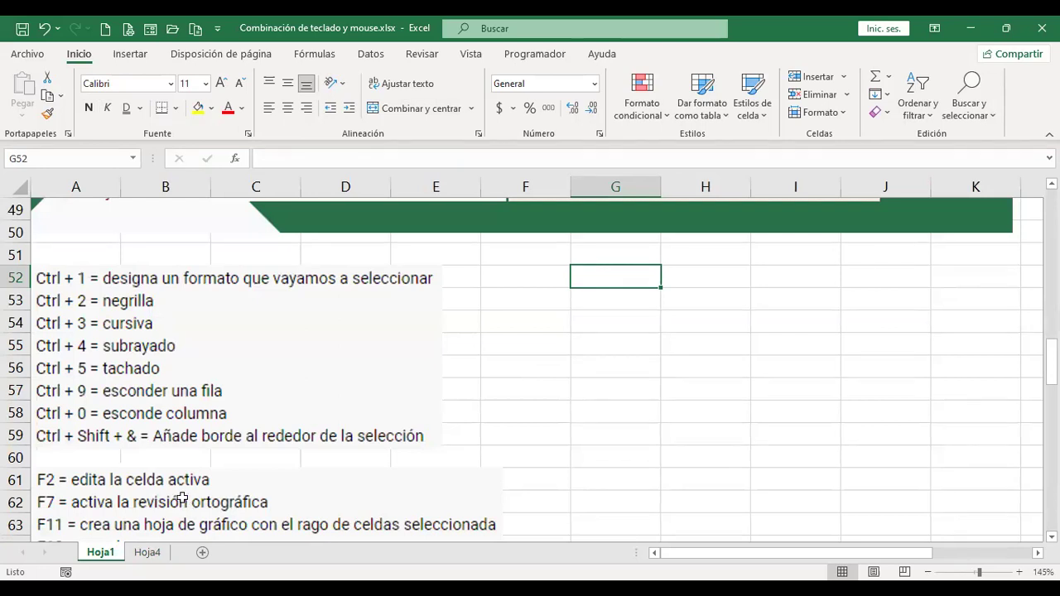
key(ctrl+Page_Down)
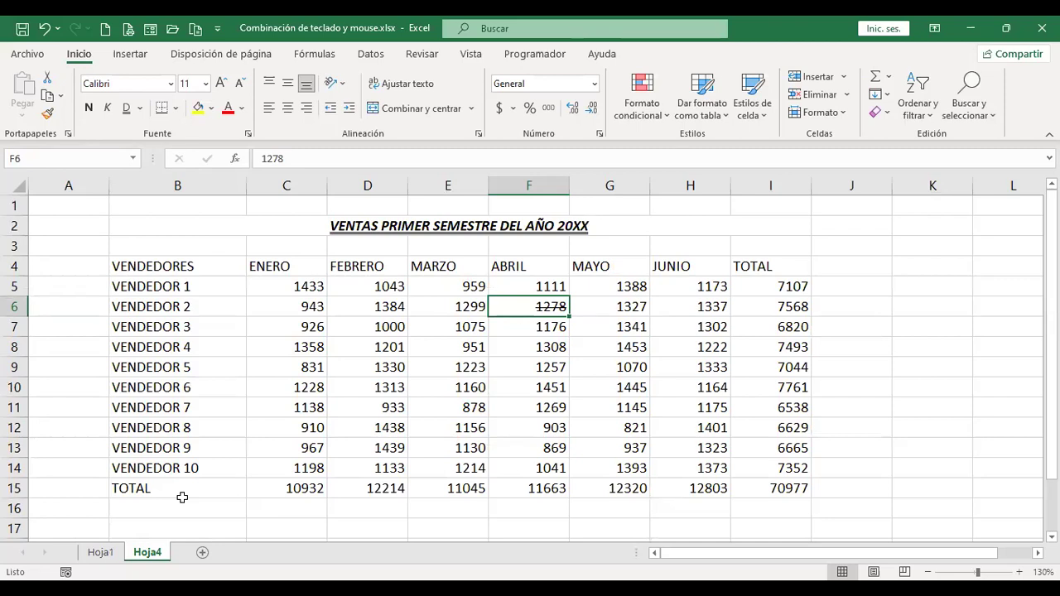
key(ctrl+9)
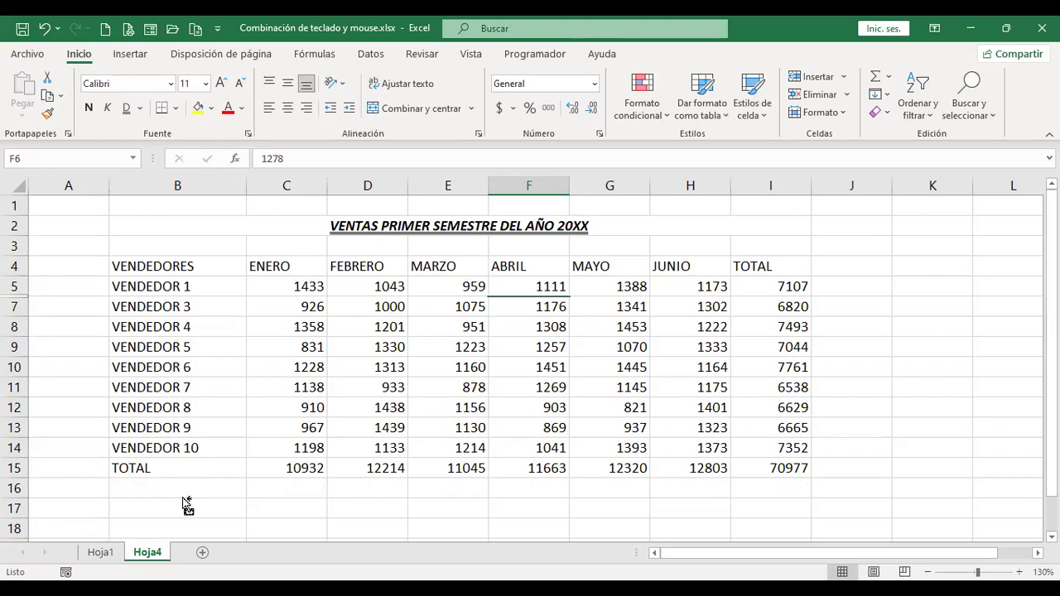
Unhide row 6 (VENDEDOR 2) by double-clicking the row 5/7 boundary, then show Hoja1.
key(ctrl+Page_Up)
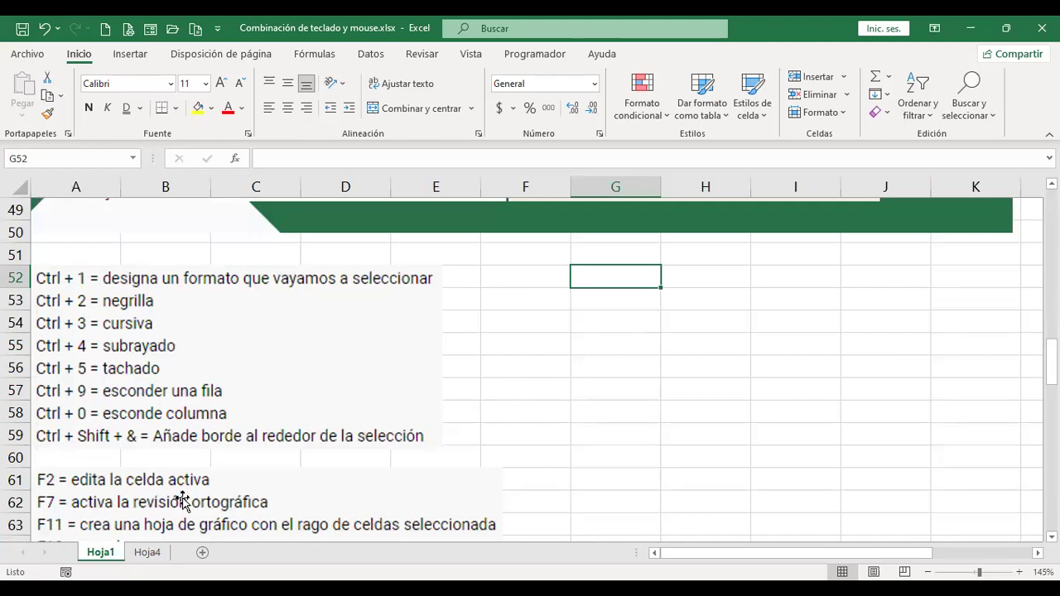
key(ctrl+Page_Down)
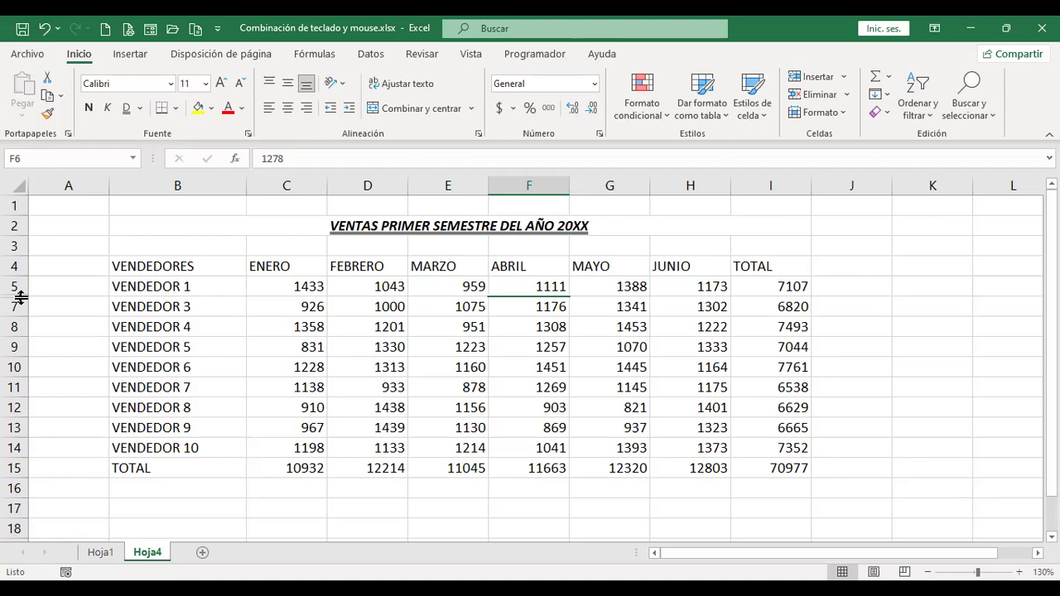
double_click(21, 297)
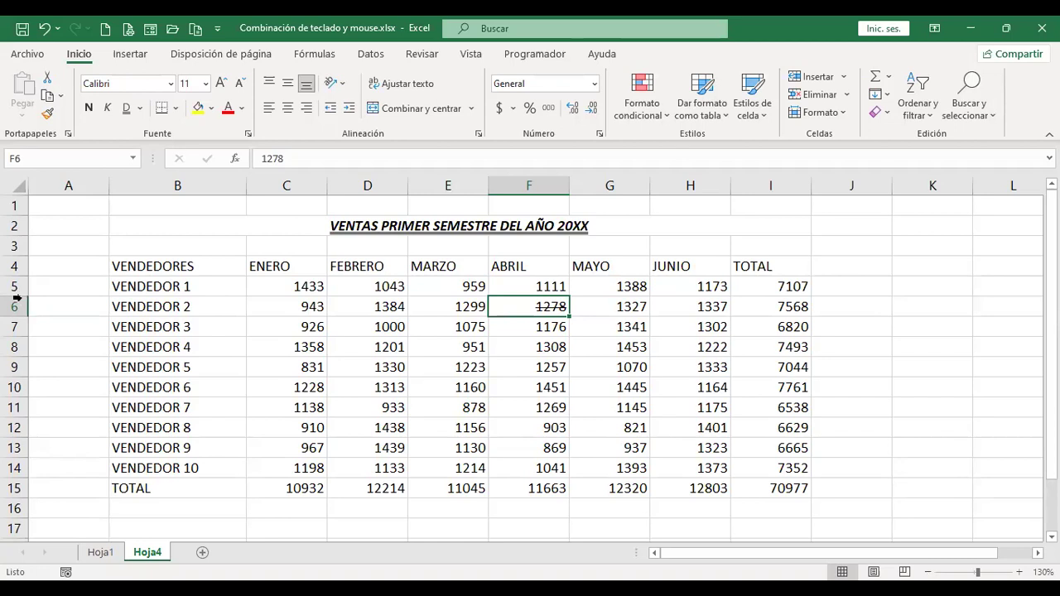
key(ctrl+Page_Up)
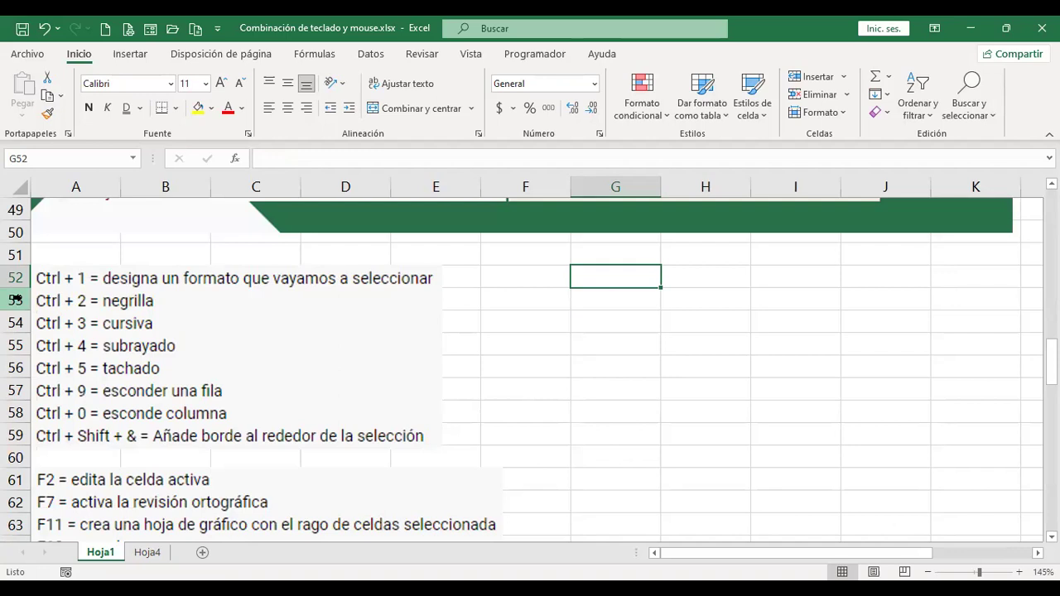
Hide column F (ABRIL) with Ctrl+0, restore it at fitted width, then view Hoja1.
key(ctrl+Page_Down)
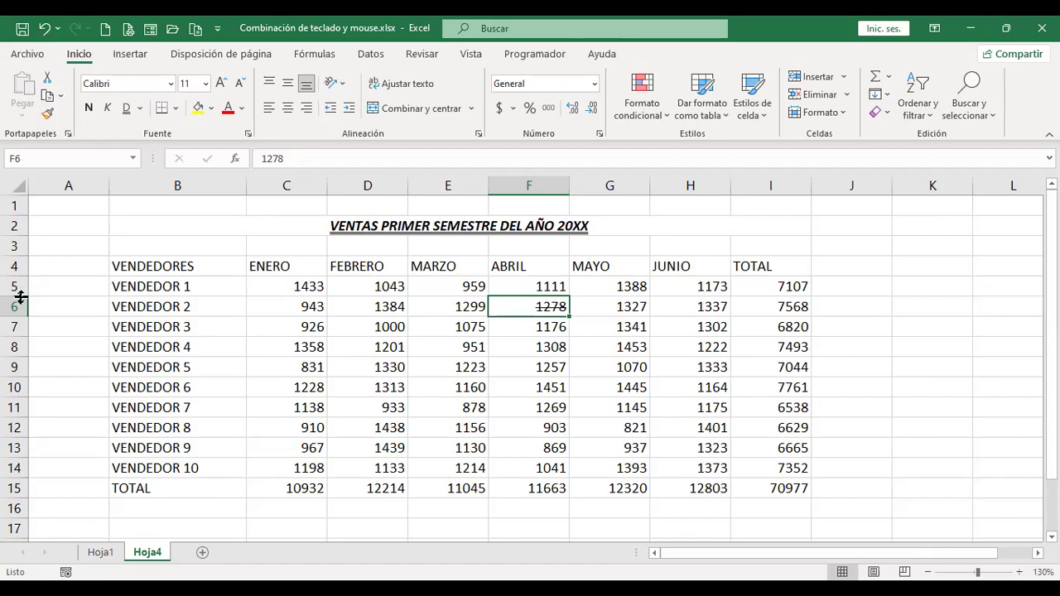
key(ctrl+0)
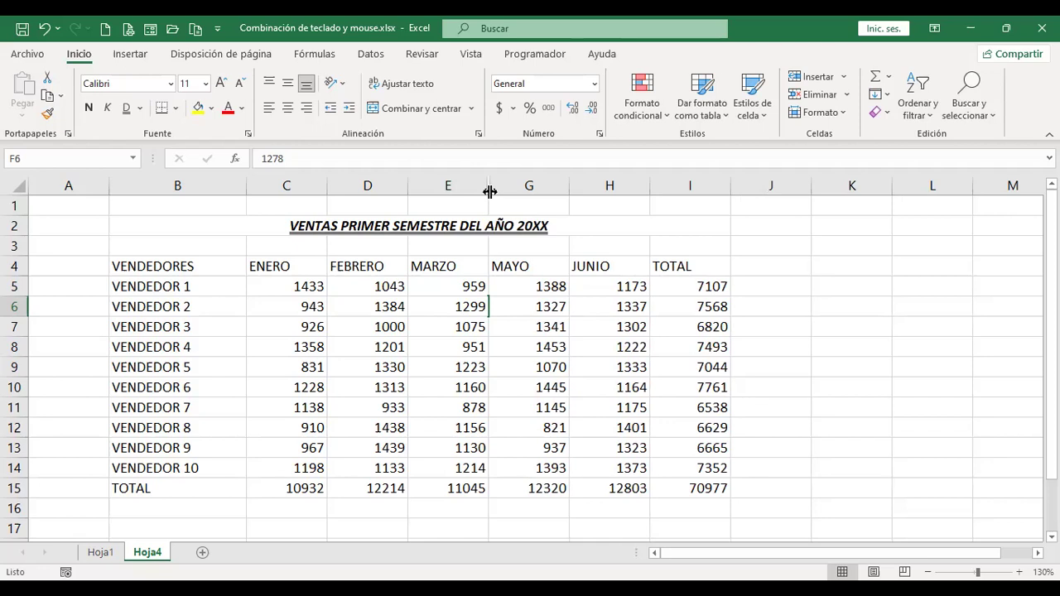
double_click(489, 192)
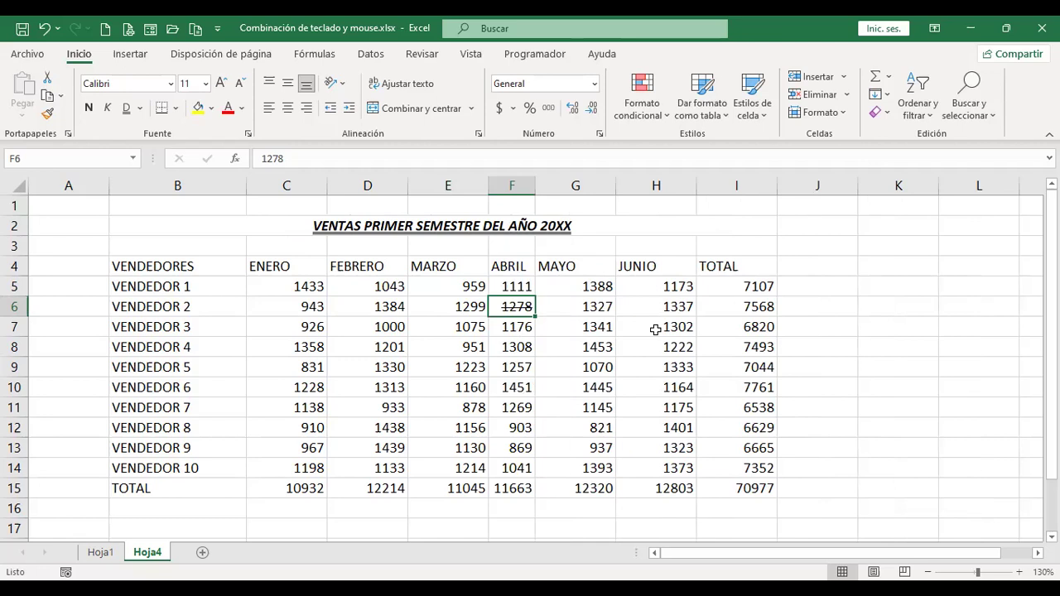
key(ctrl+Page_Up)
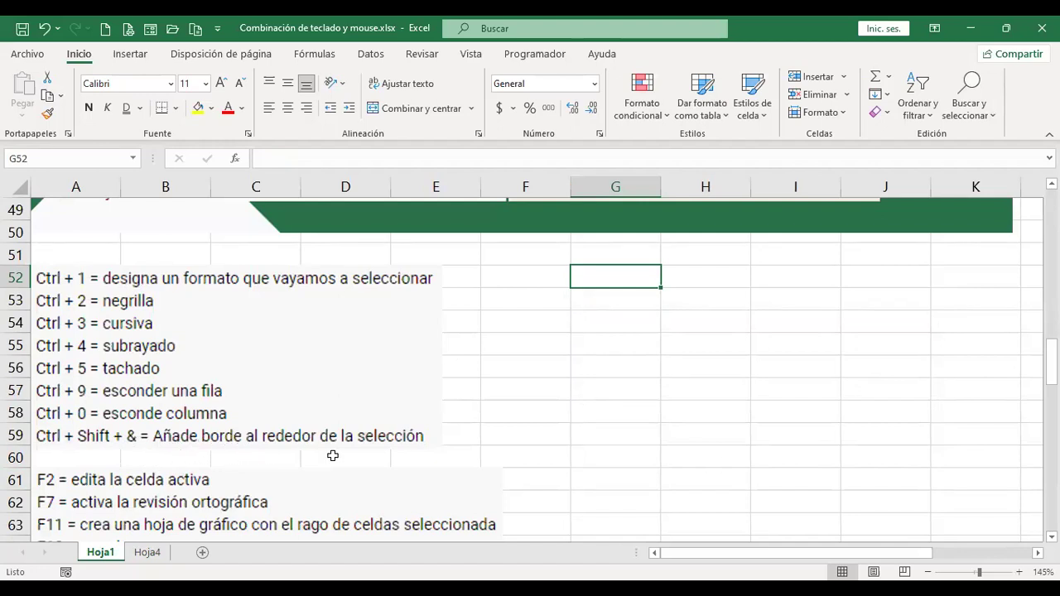
Select the merged title B2:I2 on Hoja4, checking the Hoja1 shortcut list in between.
key(ctrl+Page_Down)
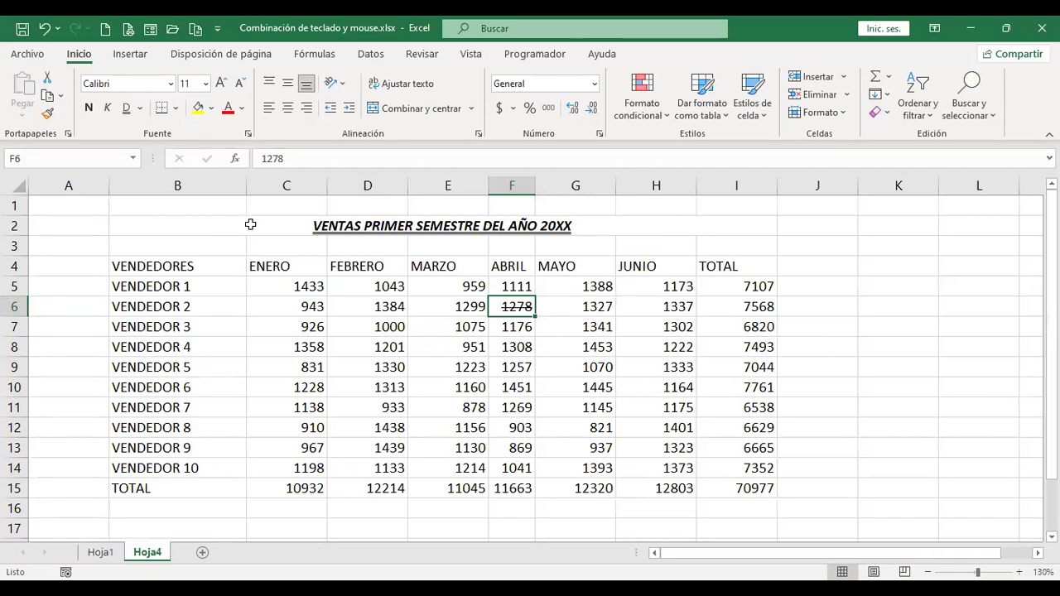
click(250, 224)
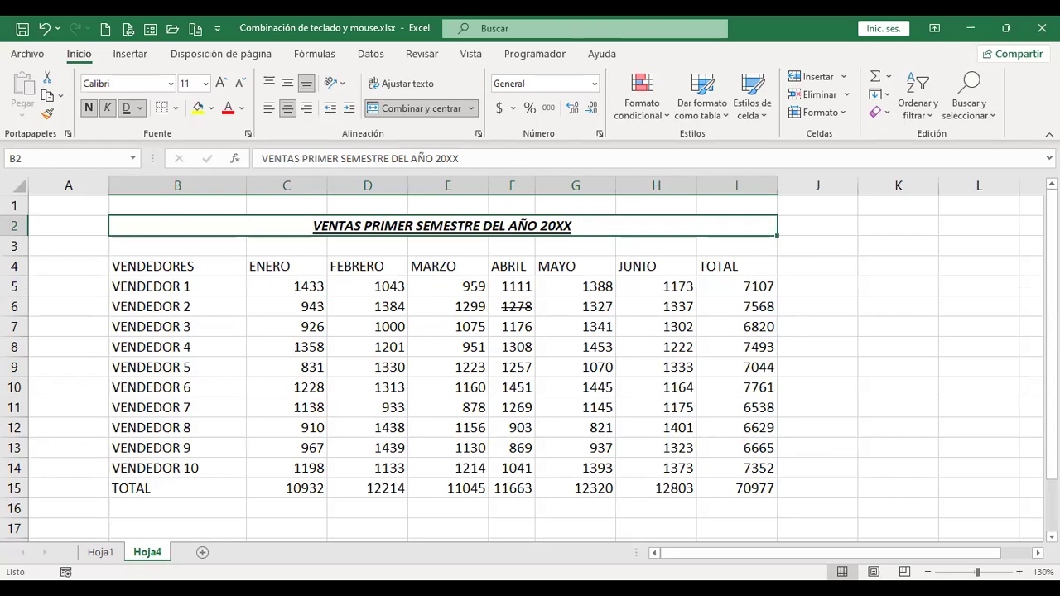
click(881, 285)
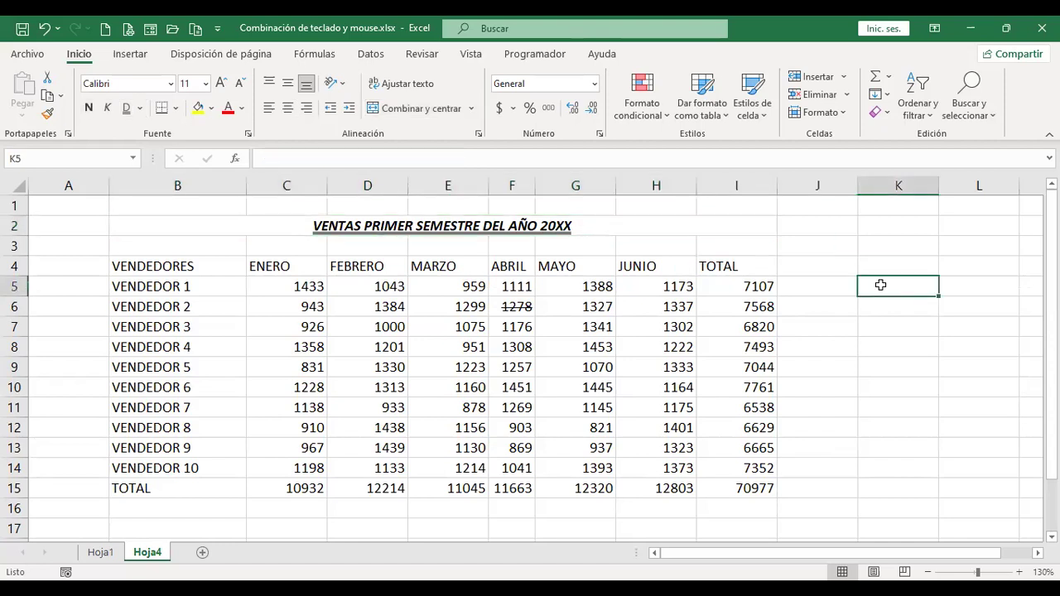
key(ctrl+Page_Up)
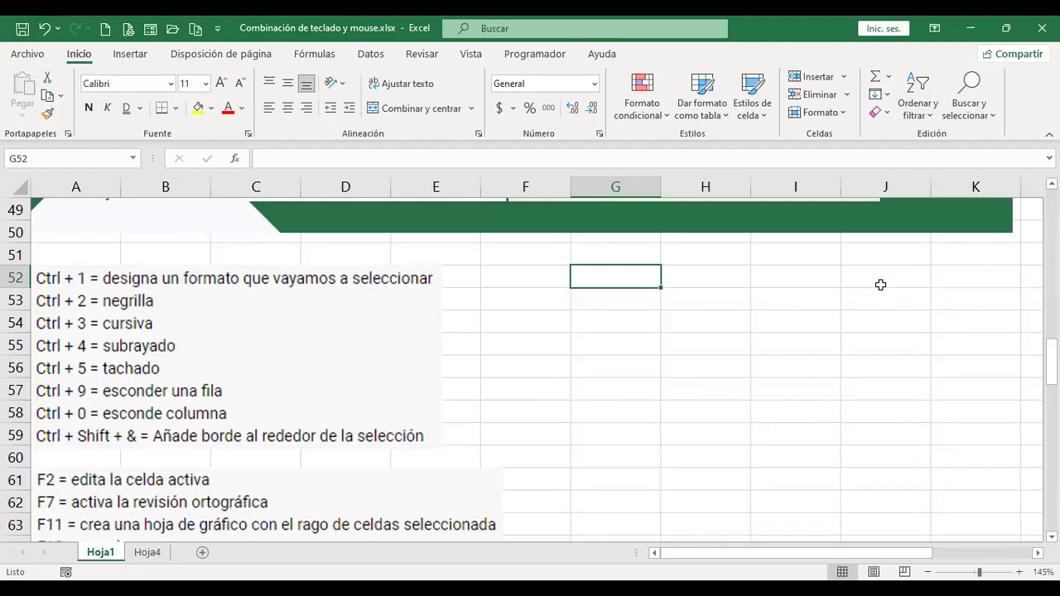
key(ctrl+Page_Down)
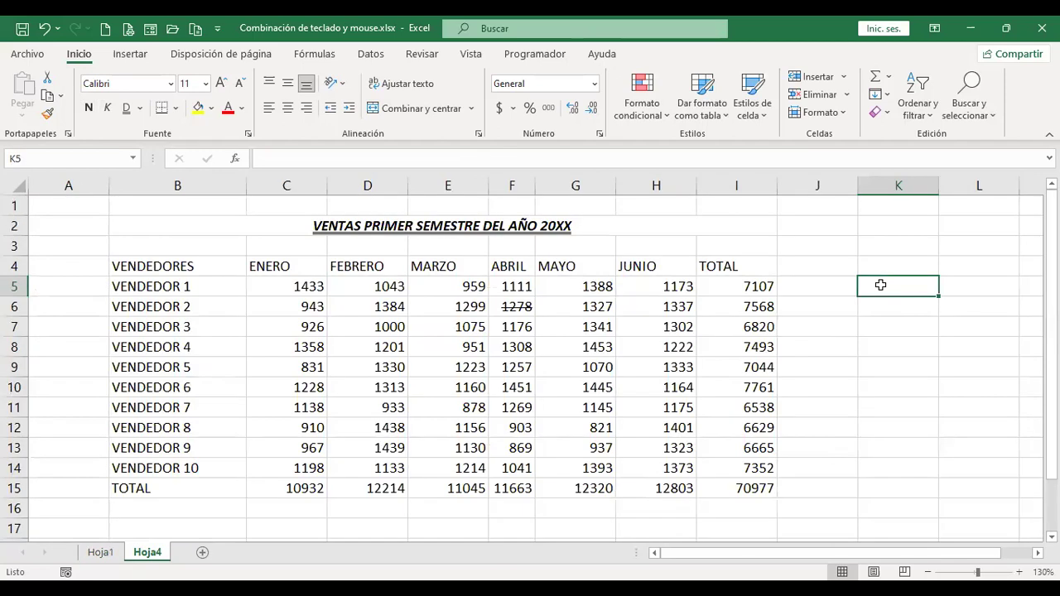
click(696, 228)
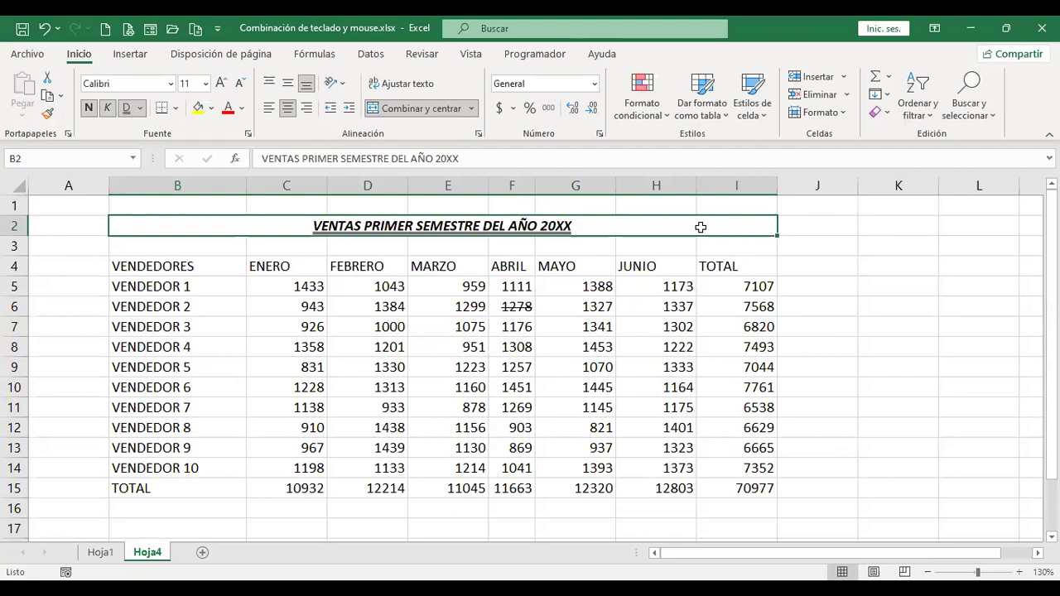
click(829, 286)
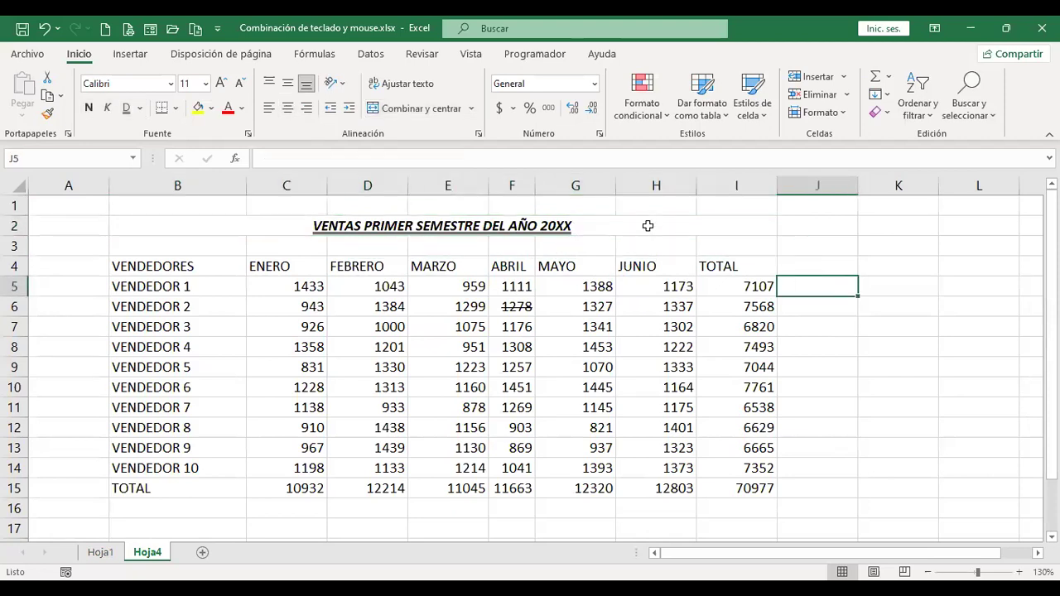
Add an outline border to the merged title, then step down toward the header row.
click(648, 225)
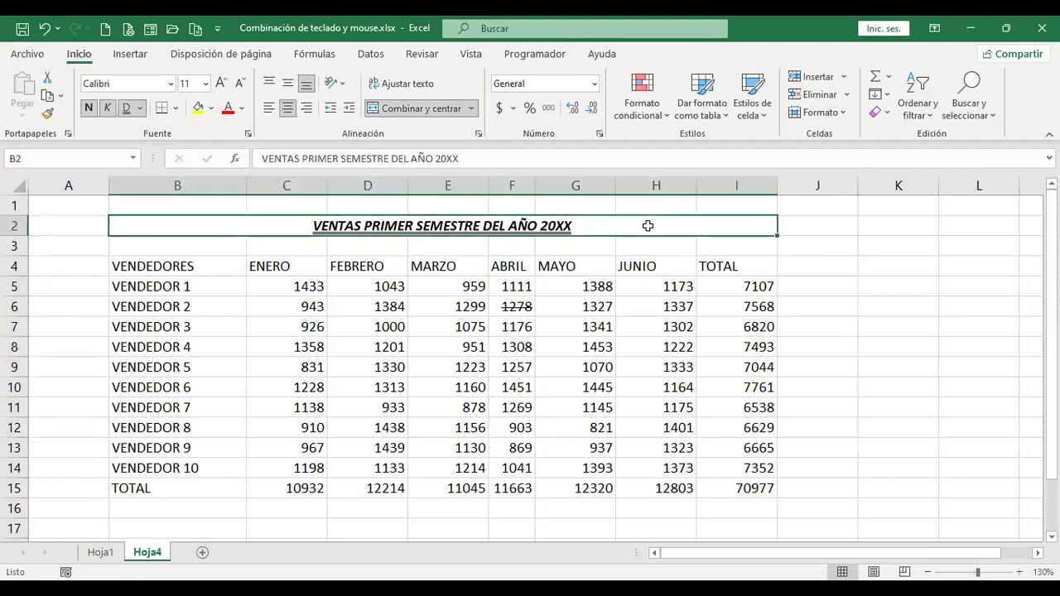
key(ctrl+Page_Up)
key(ctrl+Page_Down)
key(Right)
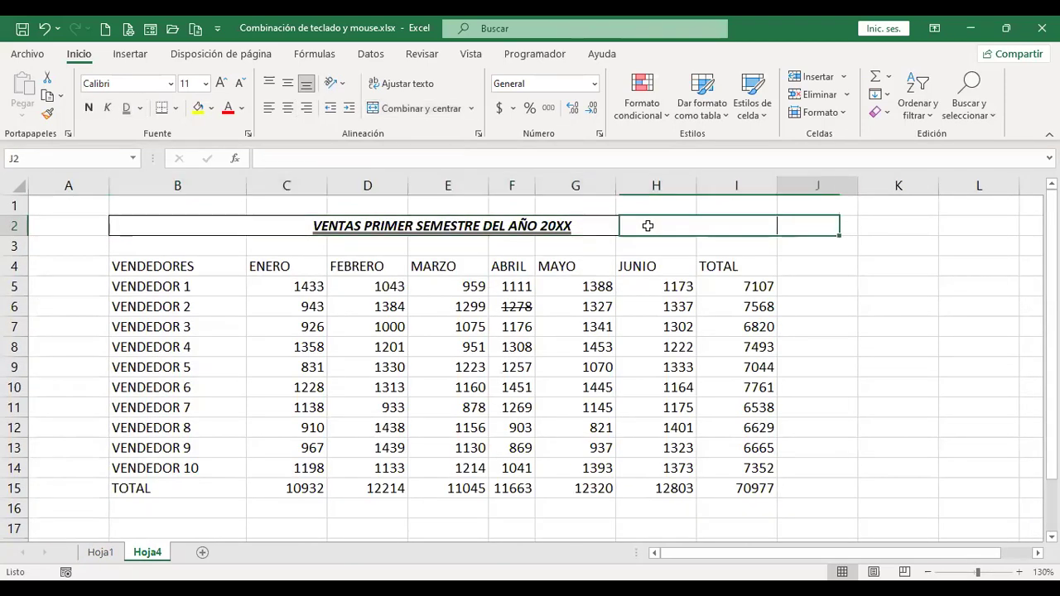
key(Down)
key(Down)
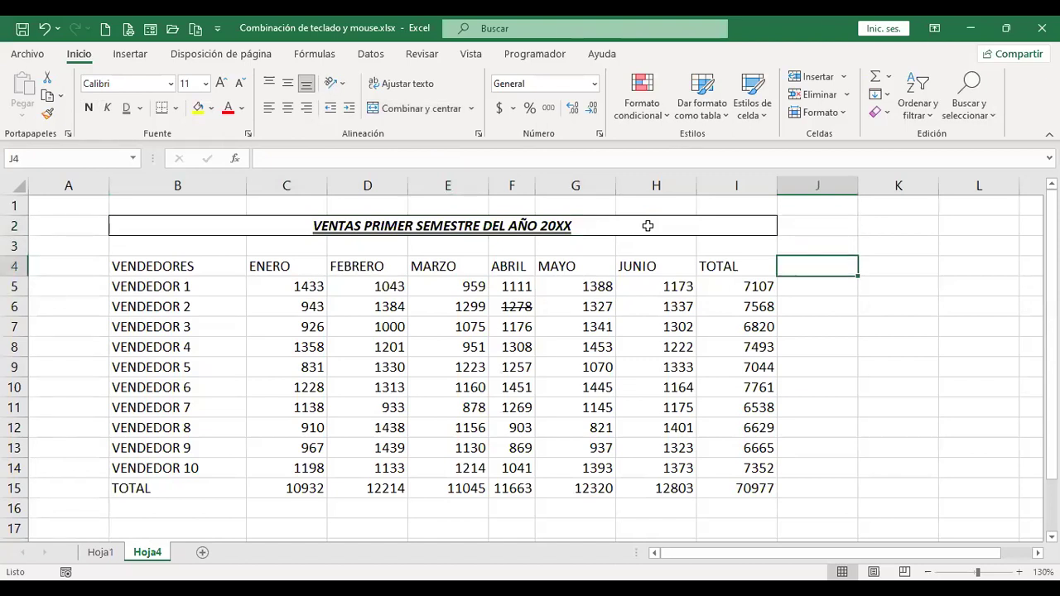
key(Left)
key(Left)
key(Left)
key(Left)
key(Left)
key(Left)
key(Left)
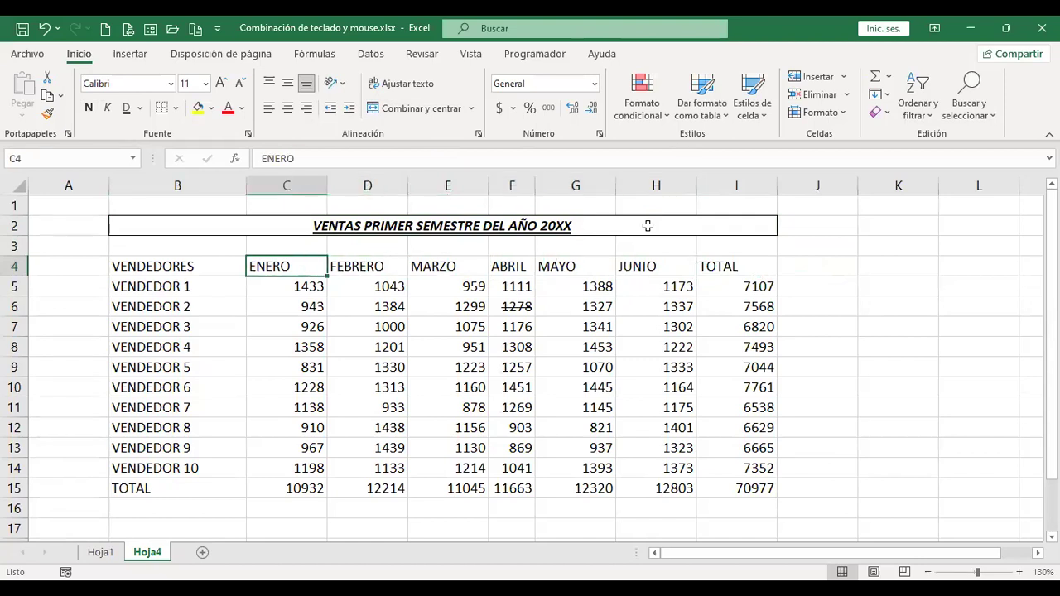
Select the header row B4:I4, VENDEDORES to TOTAL, and give it an outline border.
key(Left)
key(shift+Right)
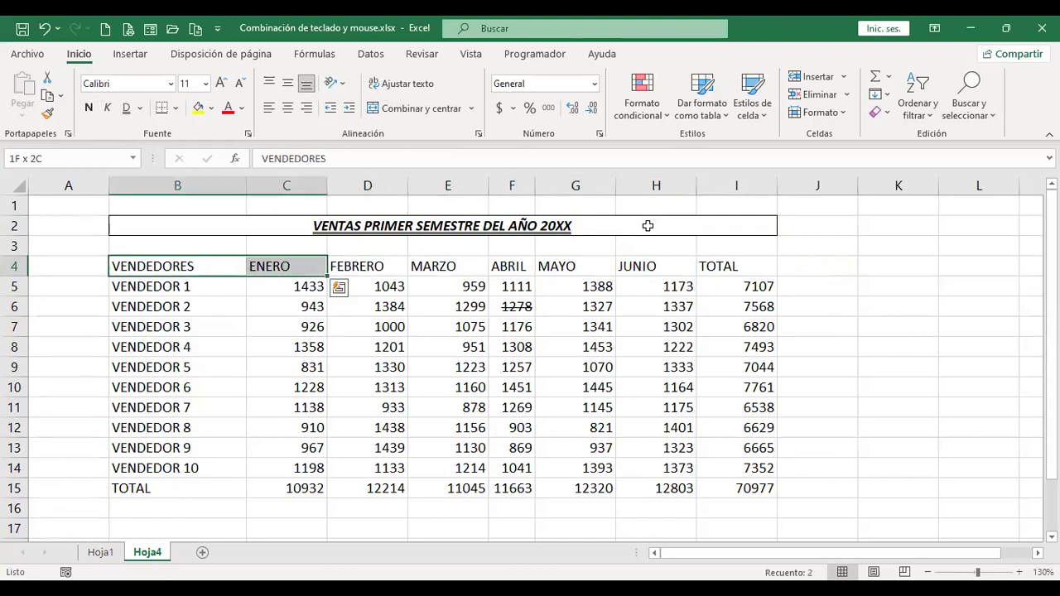
key(shift+Right)
key(shift+Right)
key(shift+Right)
key(shift+Right)
key(shift+Right)
key(shift+Right)
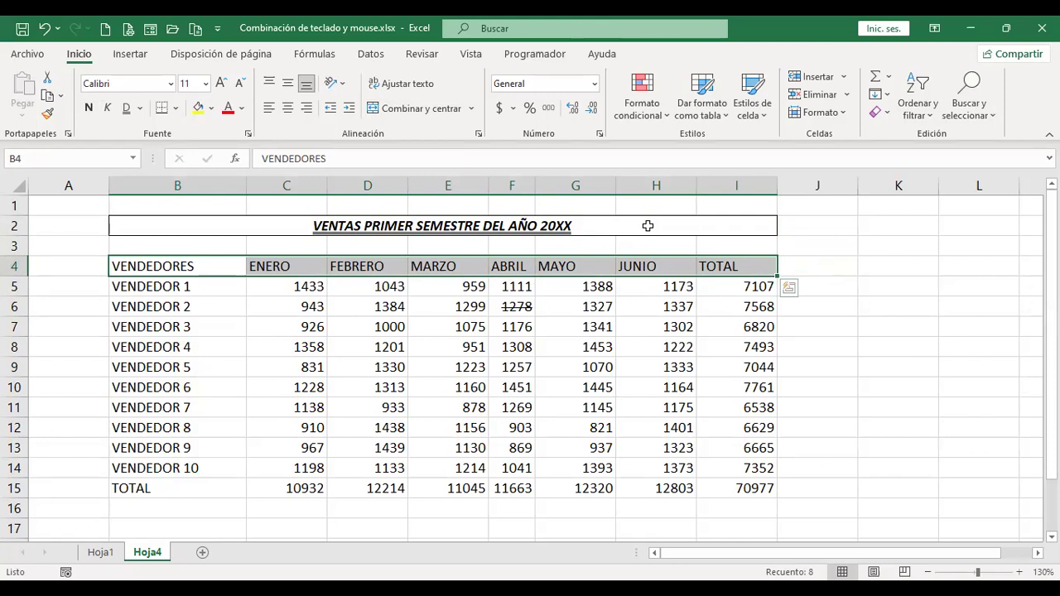
key(Down)
key(Down)
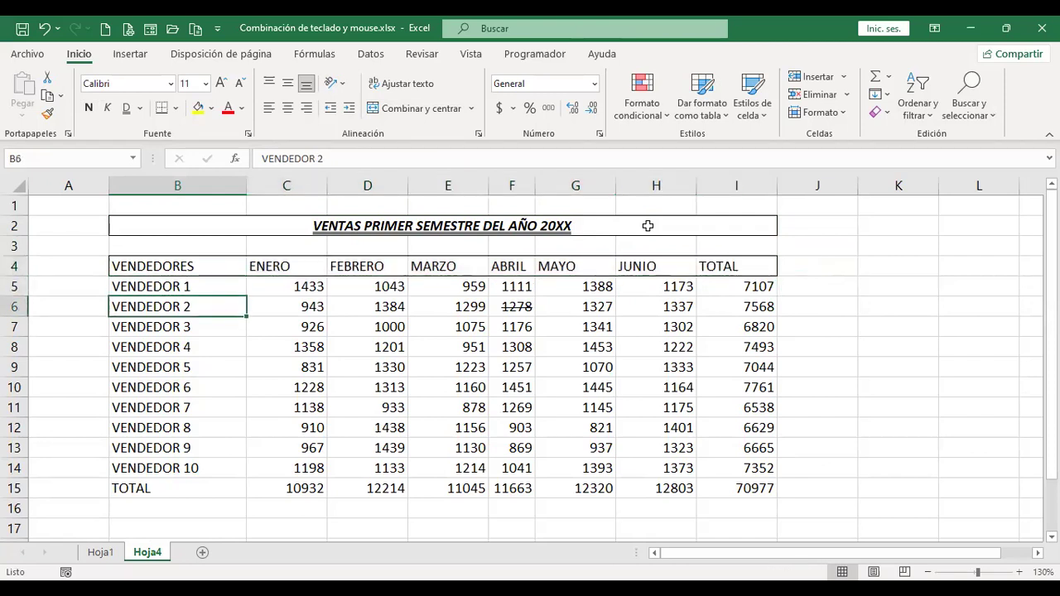
Try selecting the body from VENDEDOR 1 through the TOTAL row, then deselect it.
key(Down)
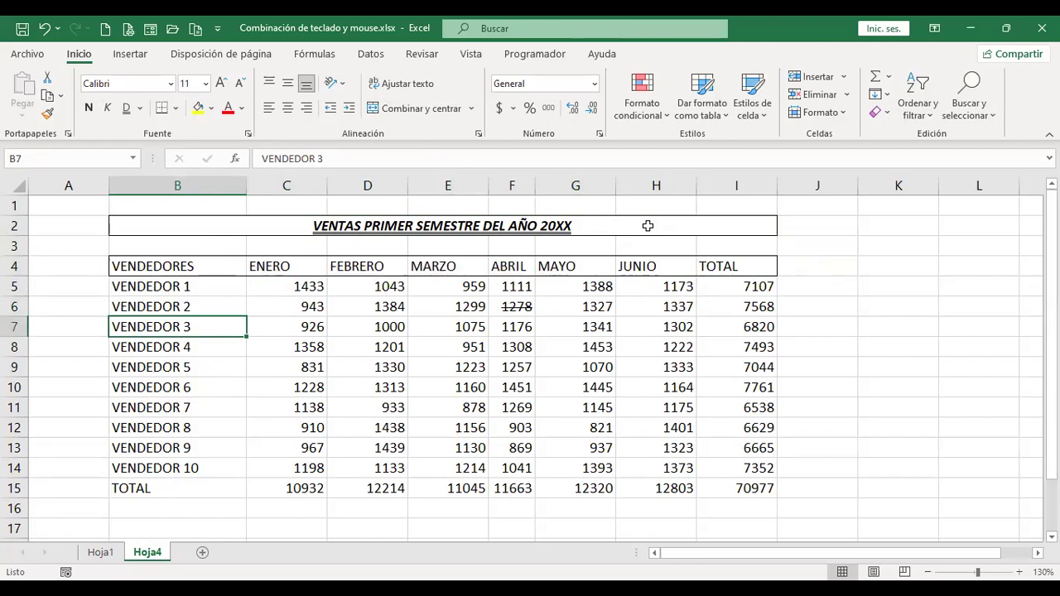
key(Up)
key(Up)
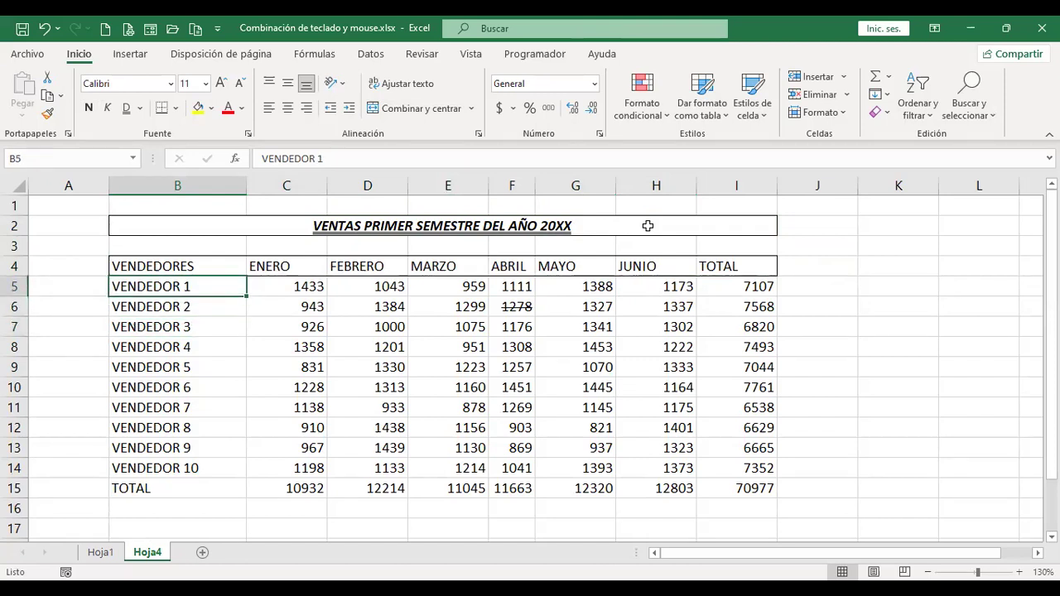
key(ctrl+shift+Right)
key(shift+Down)
key(shift+Down)
key(shift+Down)
key(shift+Down)
key(shift+Down)
key(shift+Down)
key(shift+Down)
key(shift+Down)
key(shift+Down)
key(shift+Down)
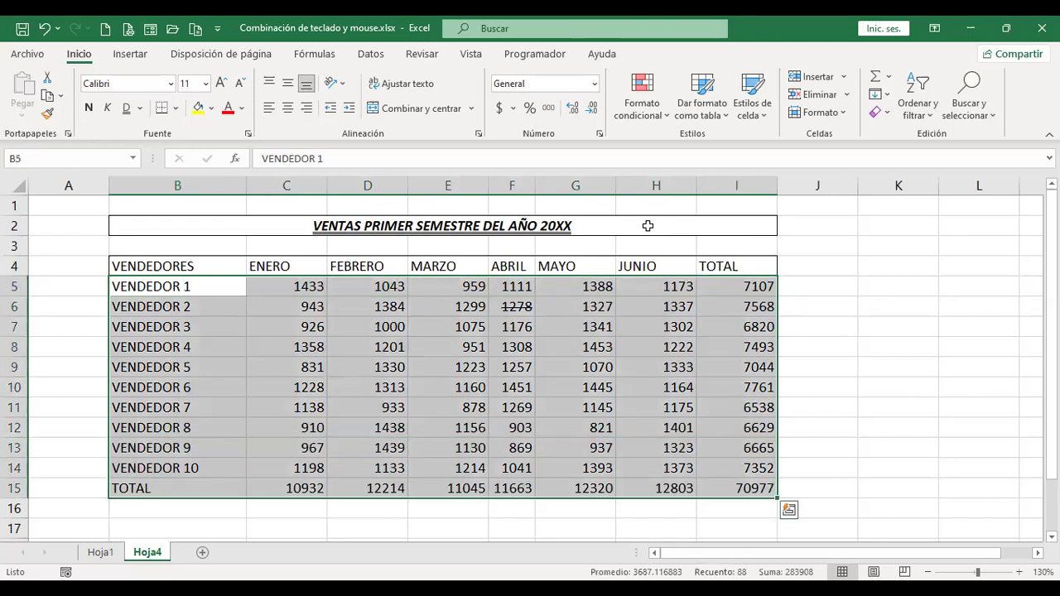
key(shift+BackSpace)
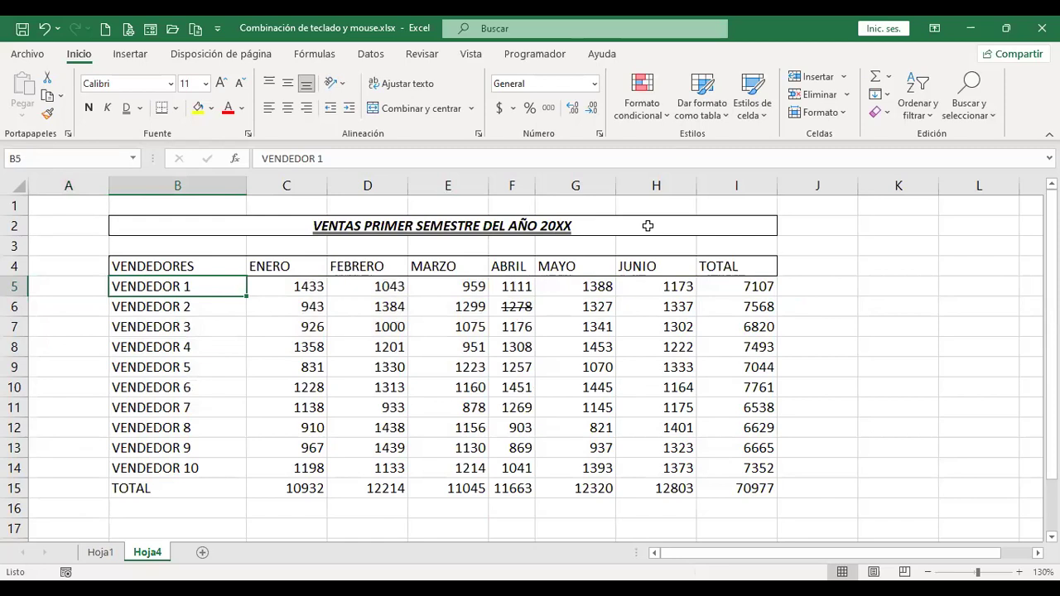
Select B5:I15 with Ctrl+Shift+Right and Ctrl+Shift+Down, box it, then deselect.
key(ctrl+shift+Right)
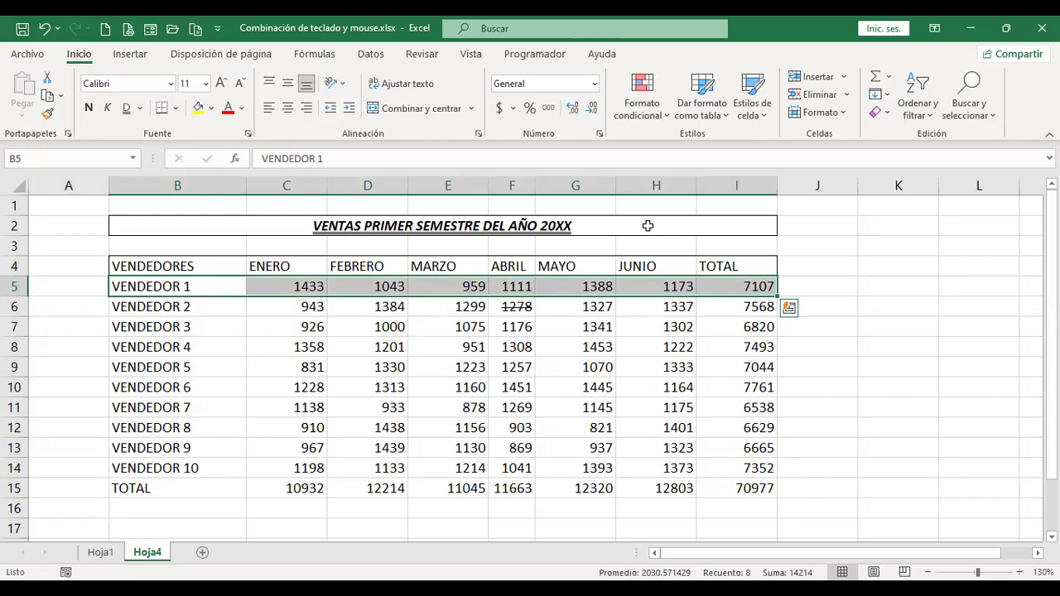
key(ctrl+shift+Down)
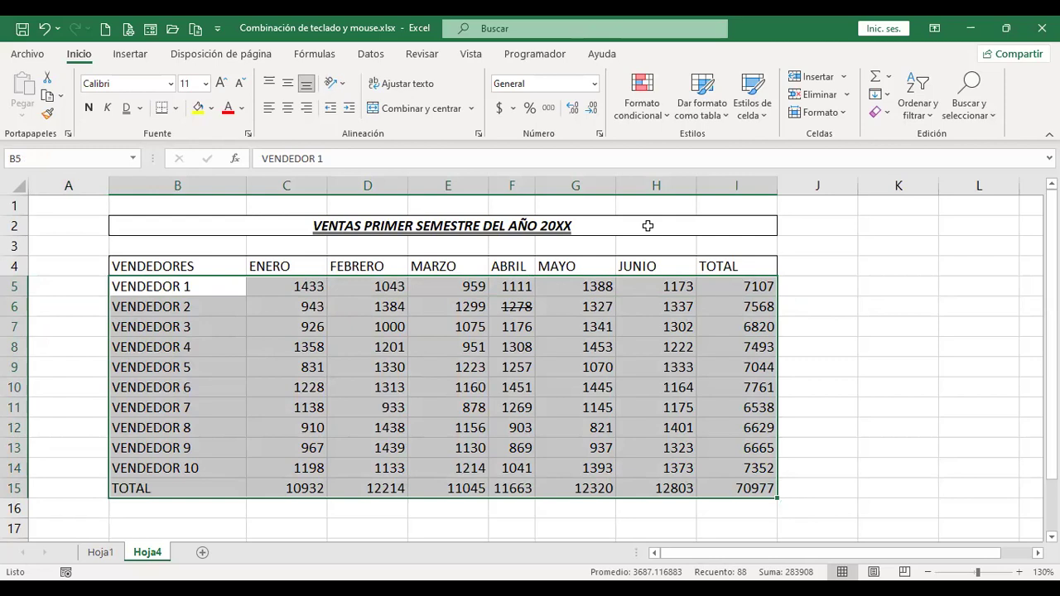
key(Up)
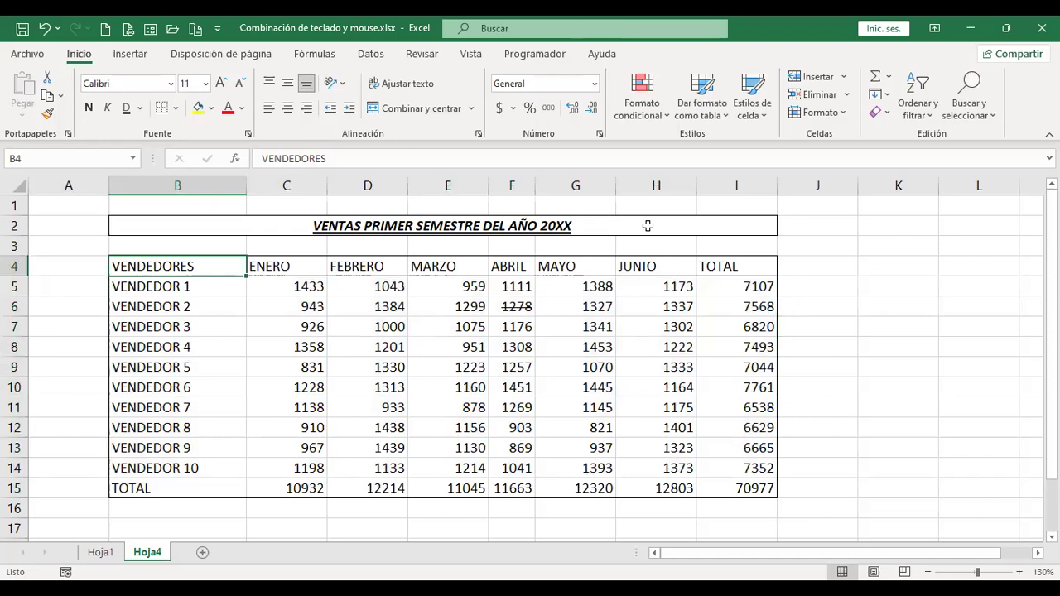
Flip between Hoja1 and Hoja4 several times with Ctrl+PgUp/PgDn, ending on Hoja4.
key(ctrl+Page_Up)
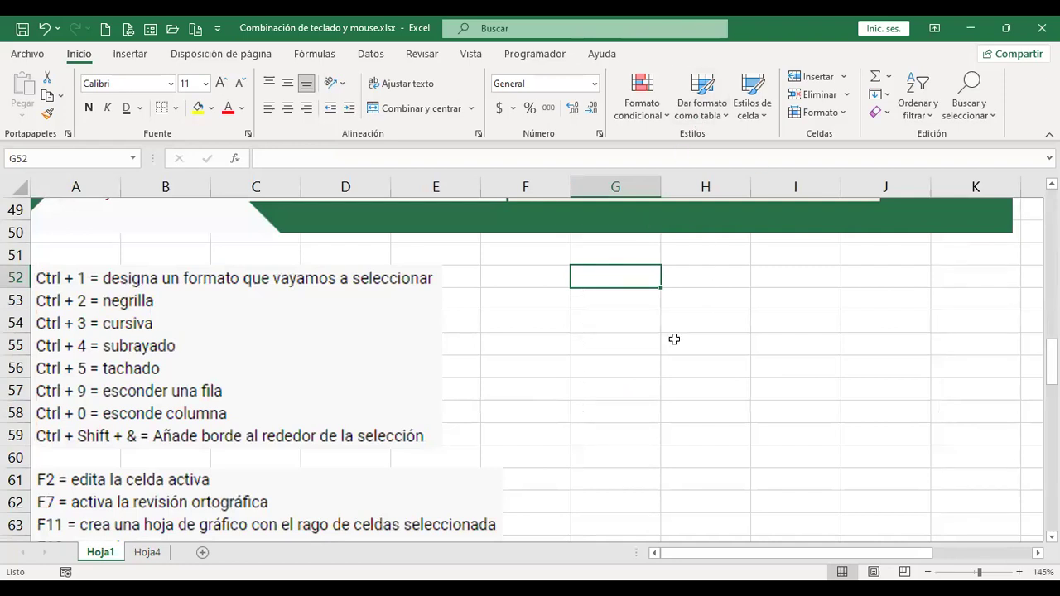
scroll(651, 381, down, 1)
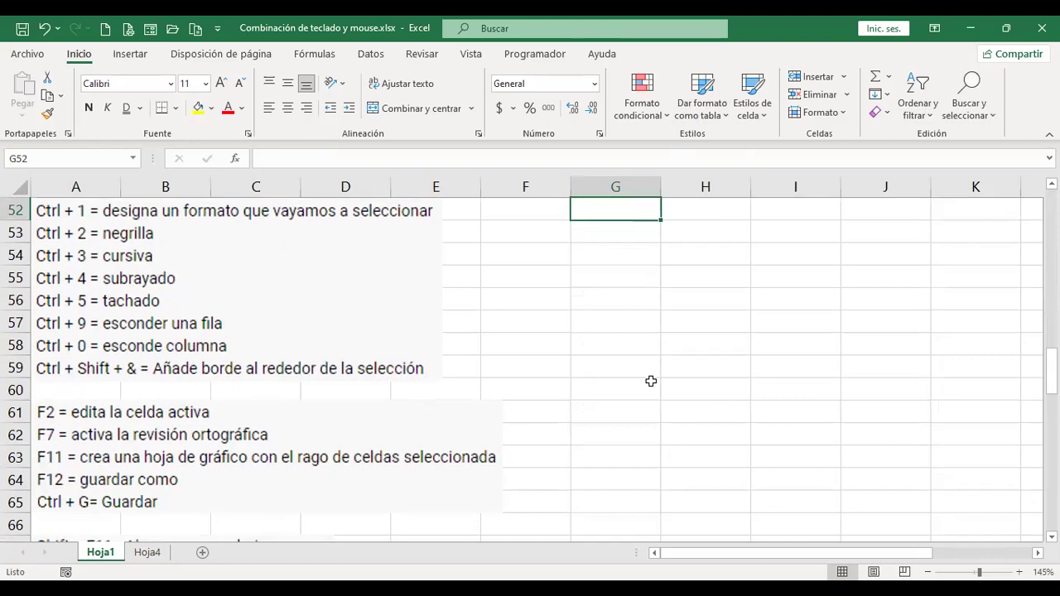
key(ctrl+Page_Down)
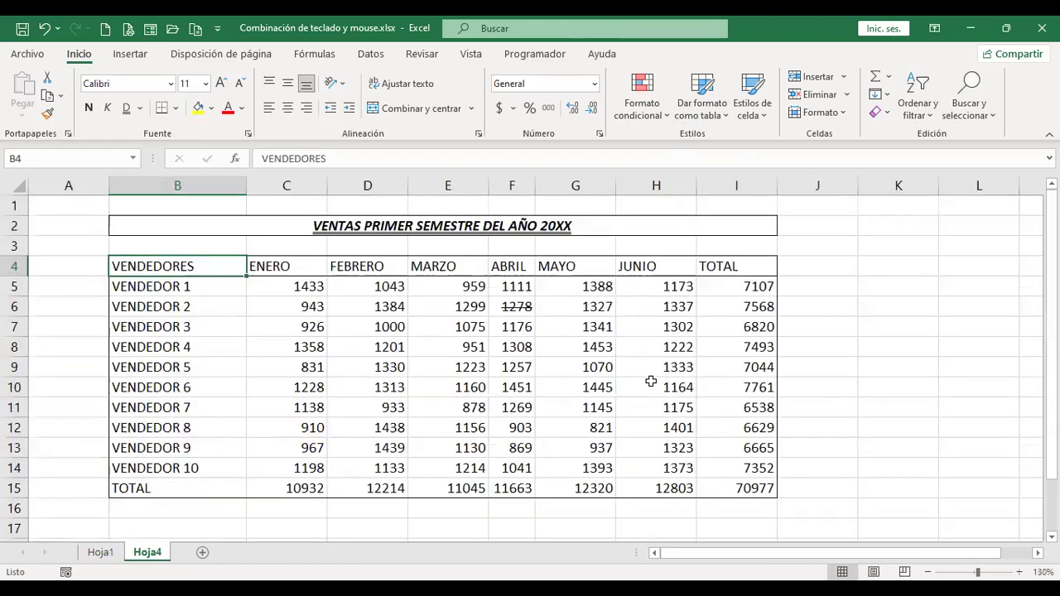
key(ctrl+Page_Up)
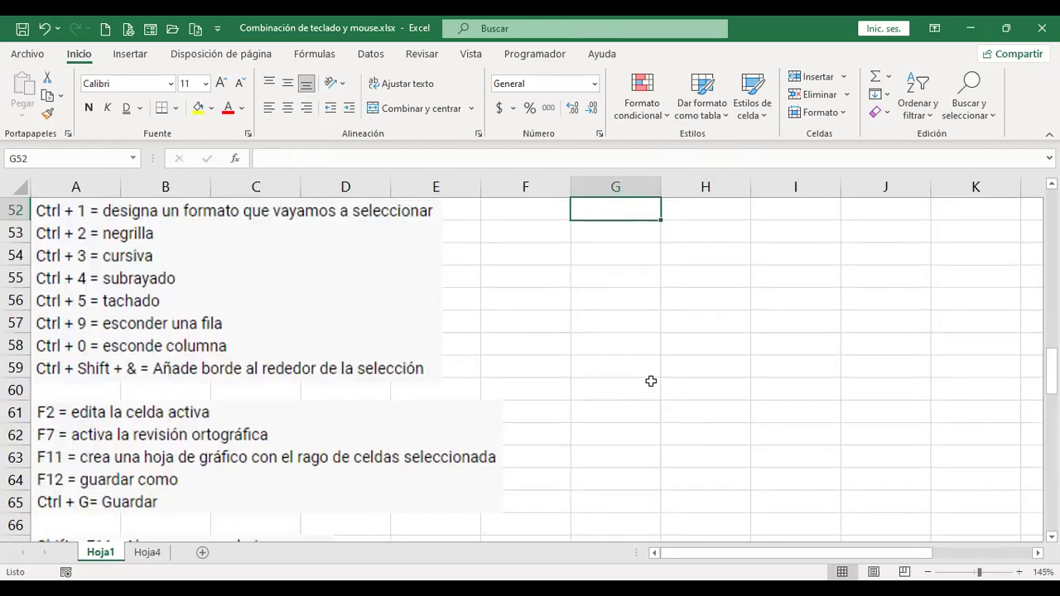
key(ctrl+Page_Down)
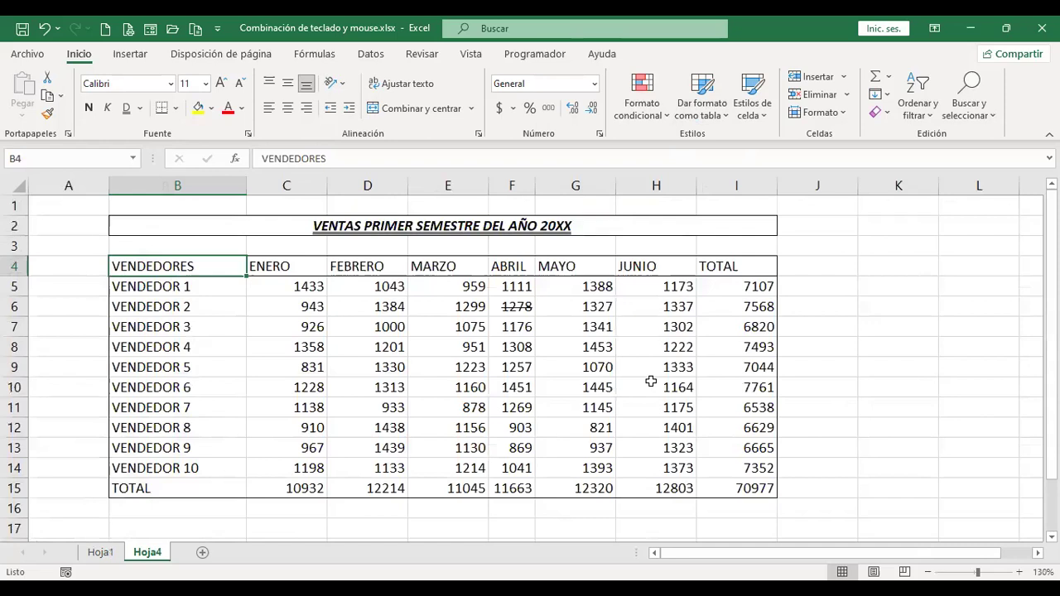
key(ctrl+Page_Up)
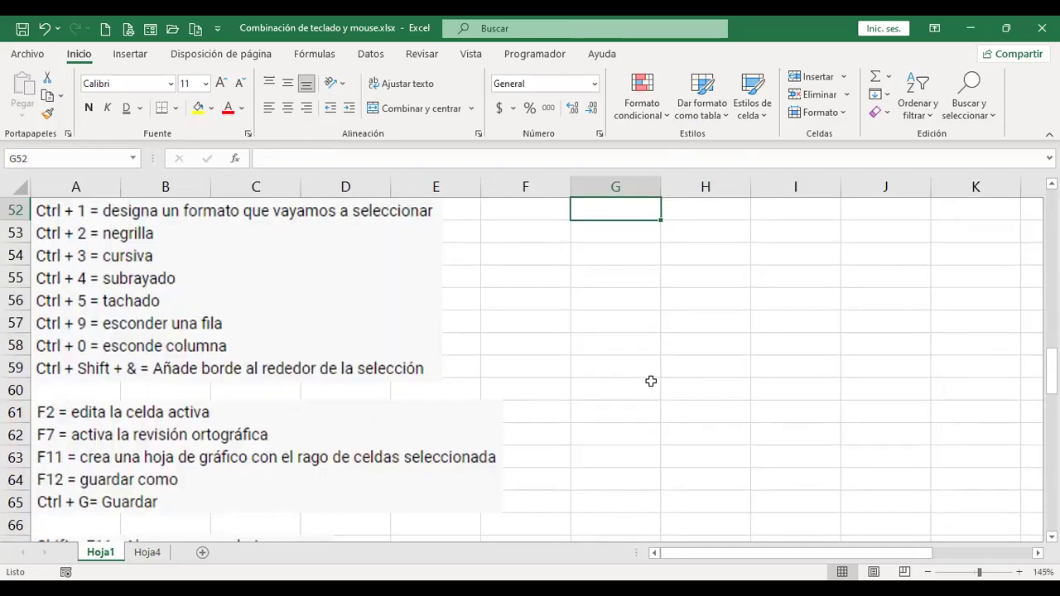
key(ctrl+Page_Down)
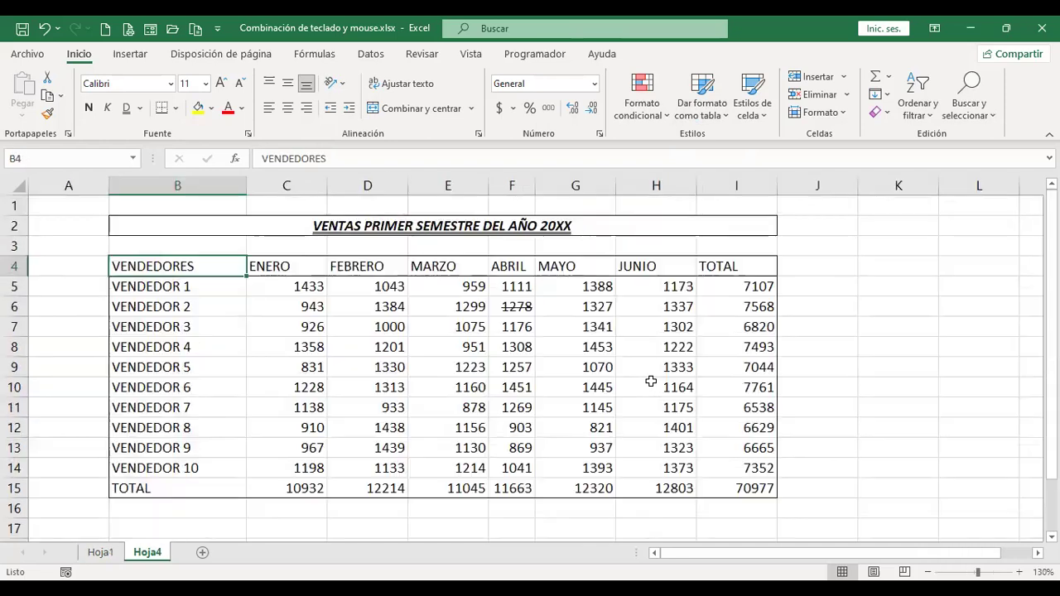
key(ctrl+Page_Up)
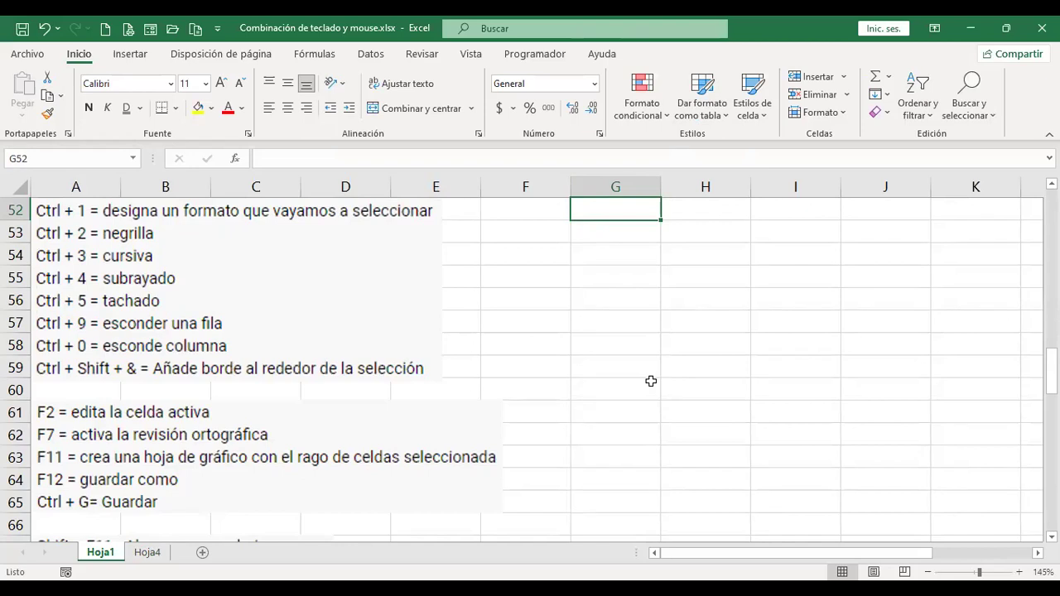
key(ctrl+Page_Down)
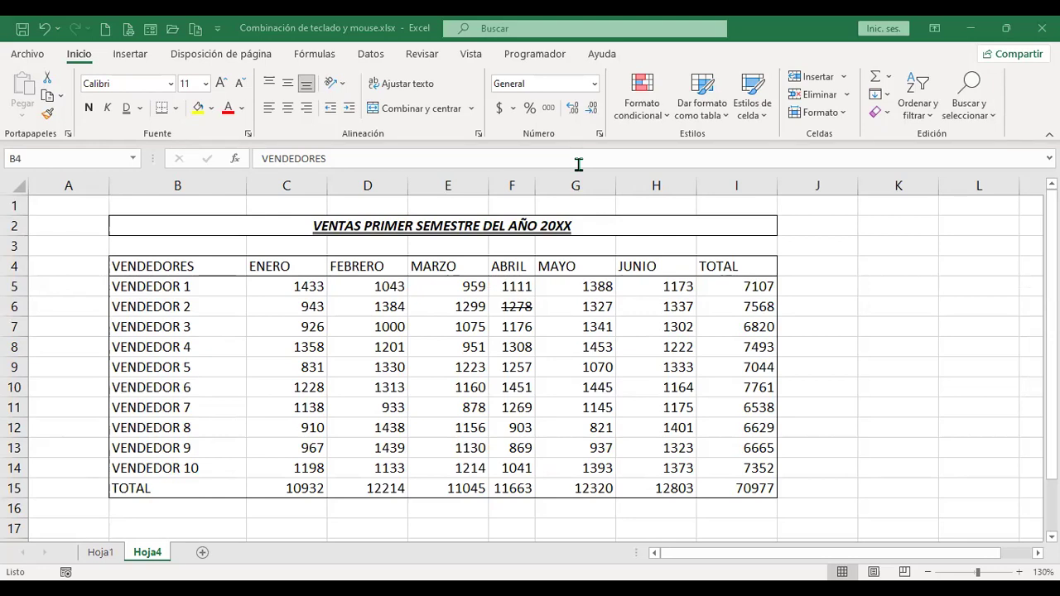
Try selecting the VENDEDORES column B4:B15, shrink the selection, then clear it.
click(157, 273)
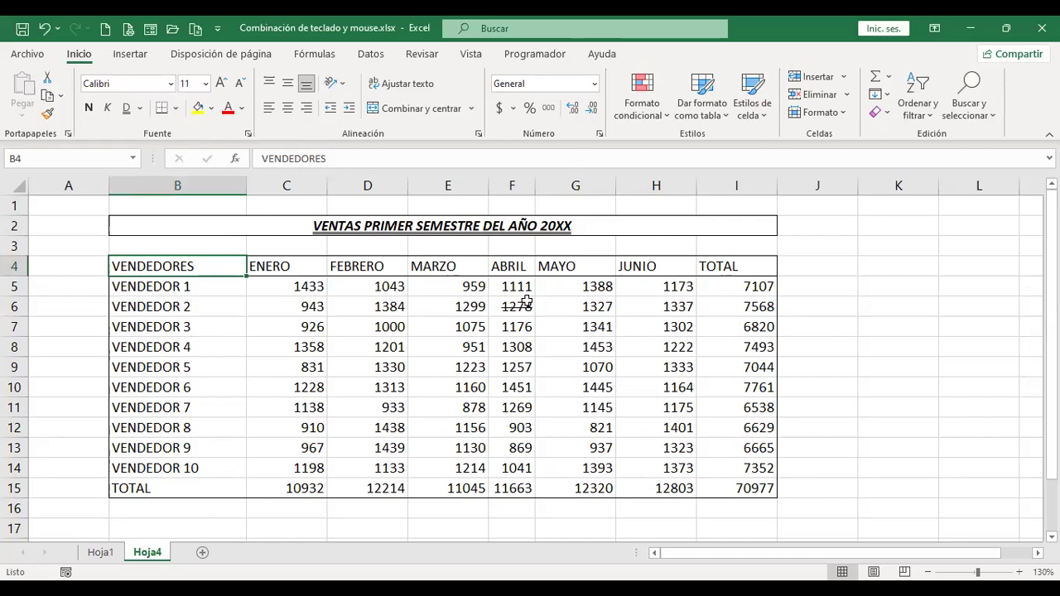
key(ctrl+shift+Down)
key(ctrl+Home)
key(Down)
key(Down)
key(Right)
key(Down)
key(ctrl+shift+Down)
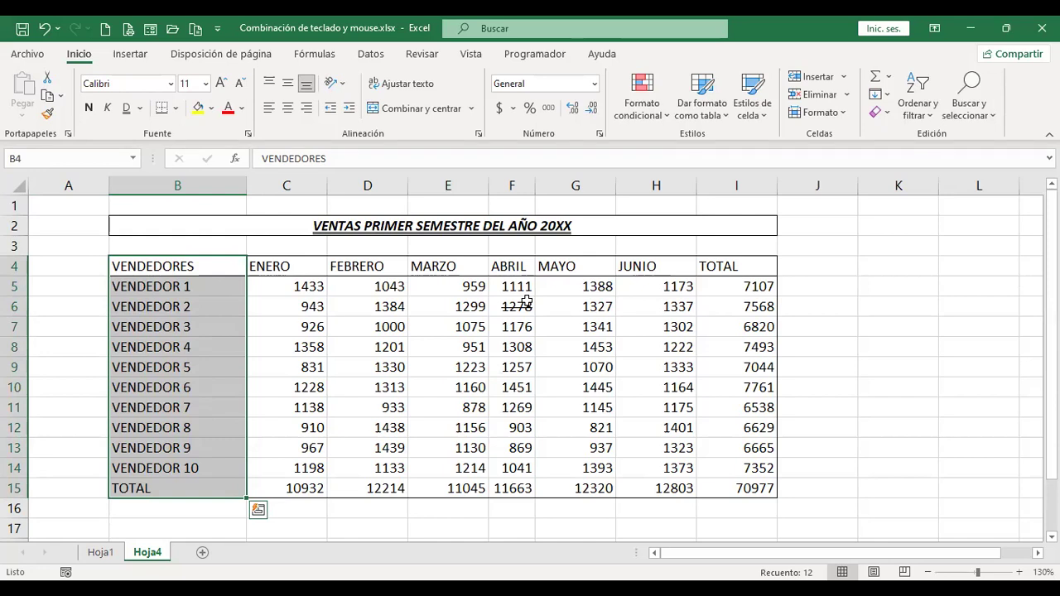
key(shift+Up)
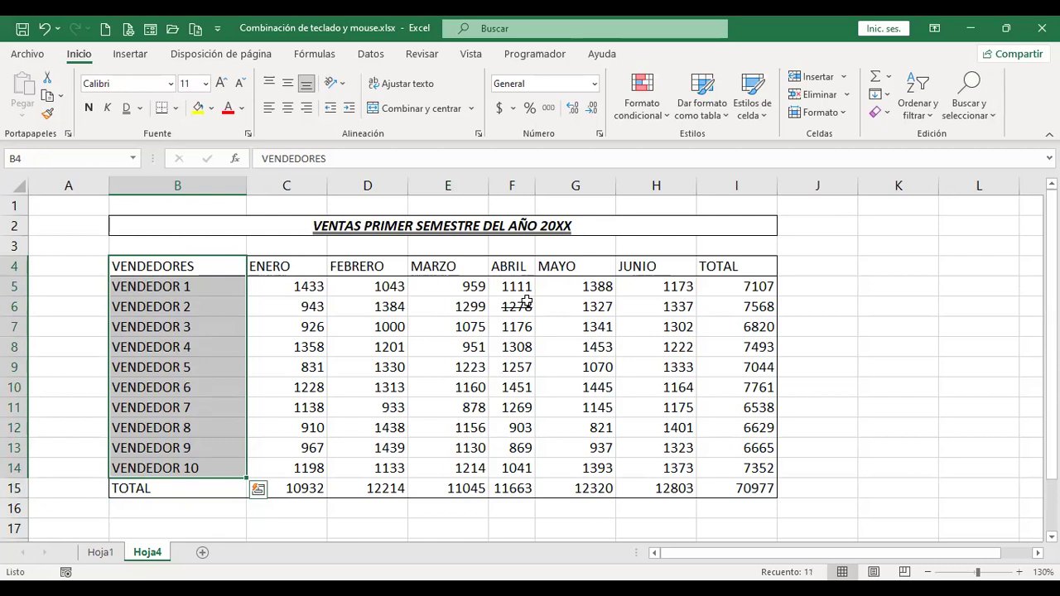
key(shift+Up)
key(shift+Up)
key(shift+Up)
key(shift+Up)
key(Up)
key(Up)
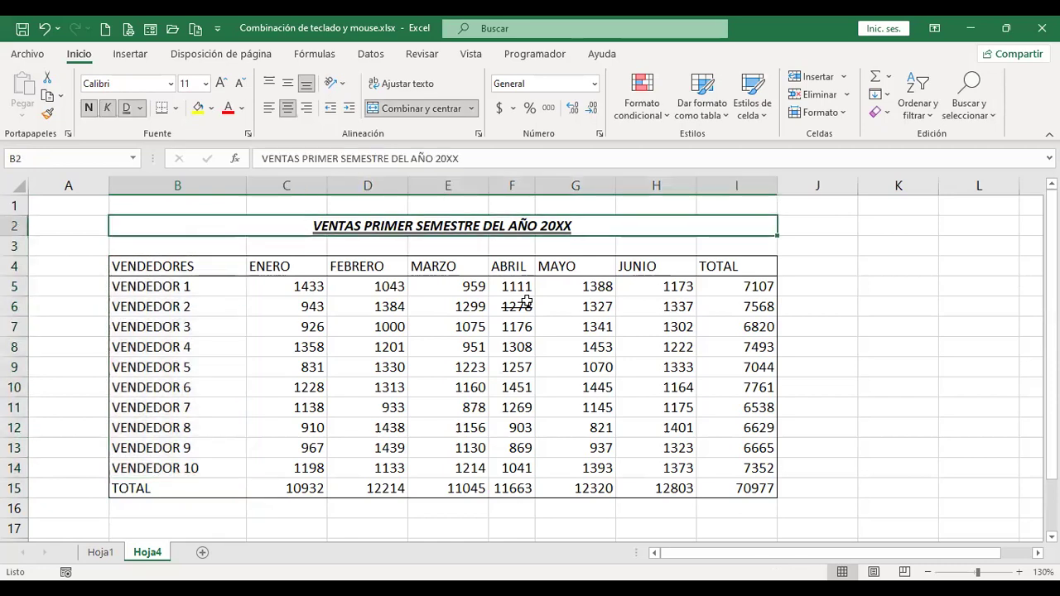
Select the header row from VENDEDORES to TOTAL, then deselect it.
key(Down)
key(Down)
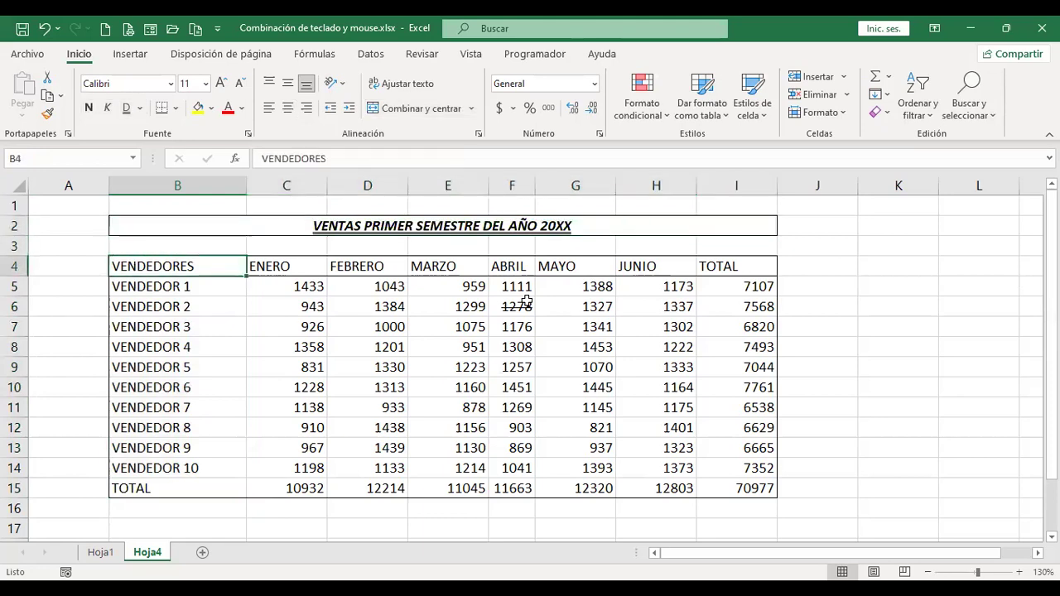
key(shift+Right)
key(shift+Right)
key(shift+Right)
key(shift+Right)
key(shift+Right)
key(shift+Right)
key(shift+Right)
key(shift+Right)
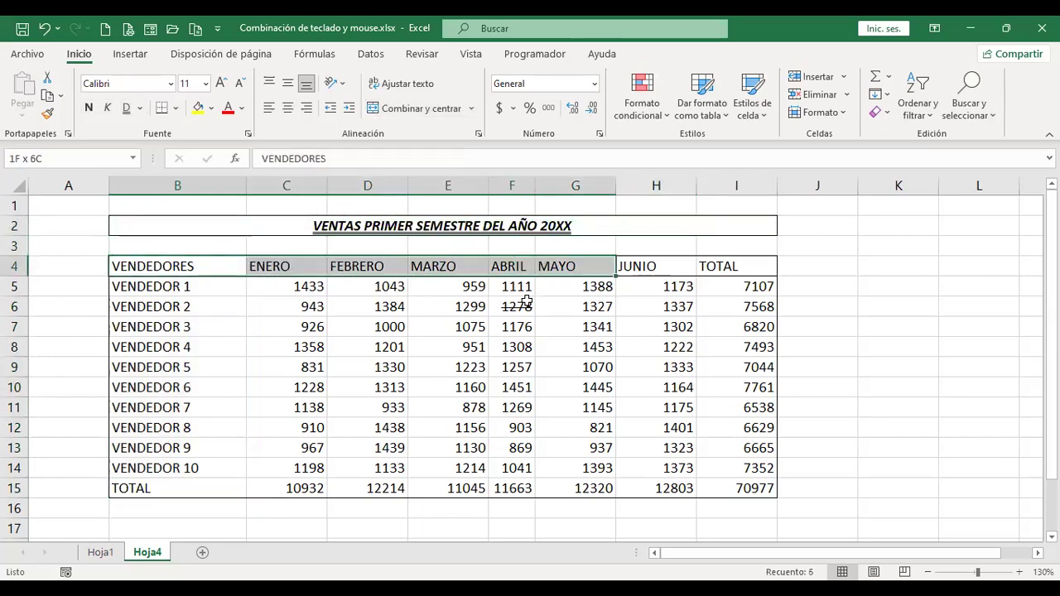
key(shift+Left)
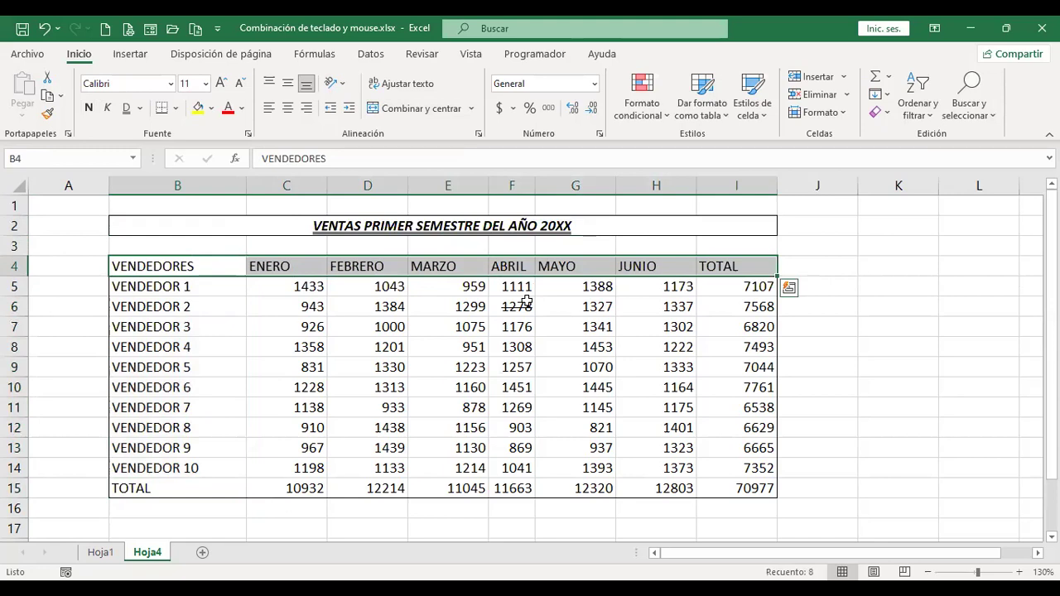
key(Left)
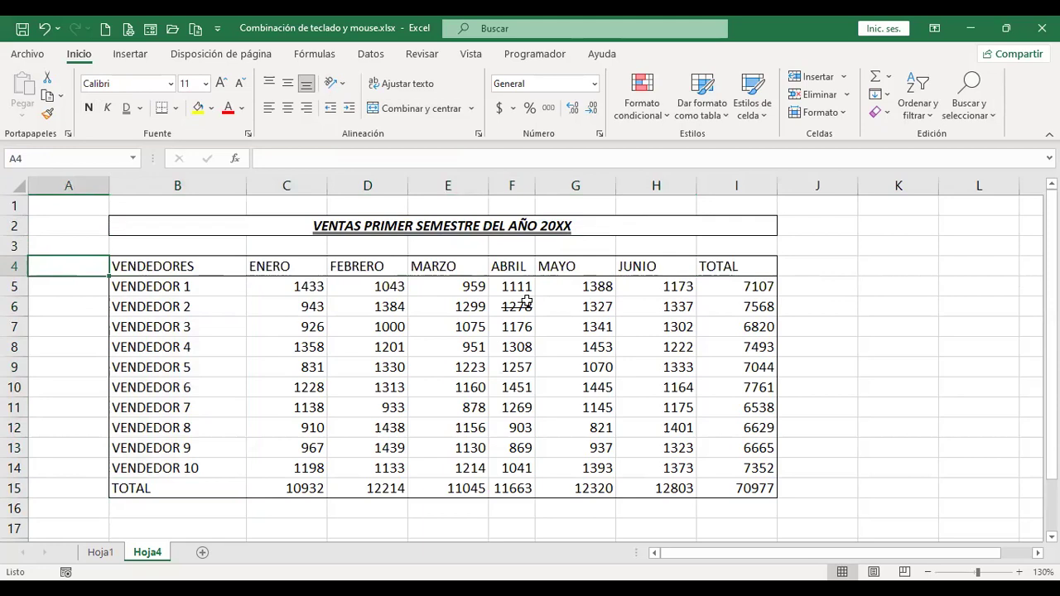
From B5, extend the selection across to column I and down to row 15.
key(Right)
key(Down)
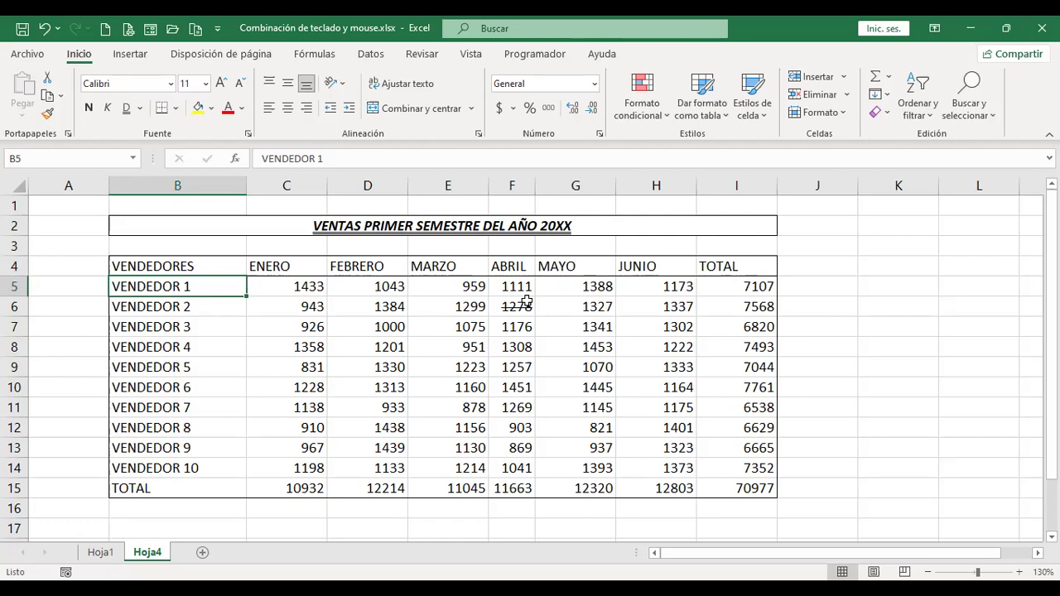
key(ctrl+shift+Right)
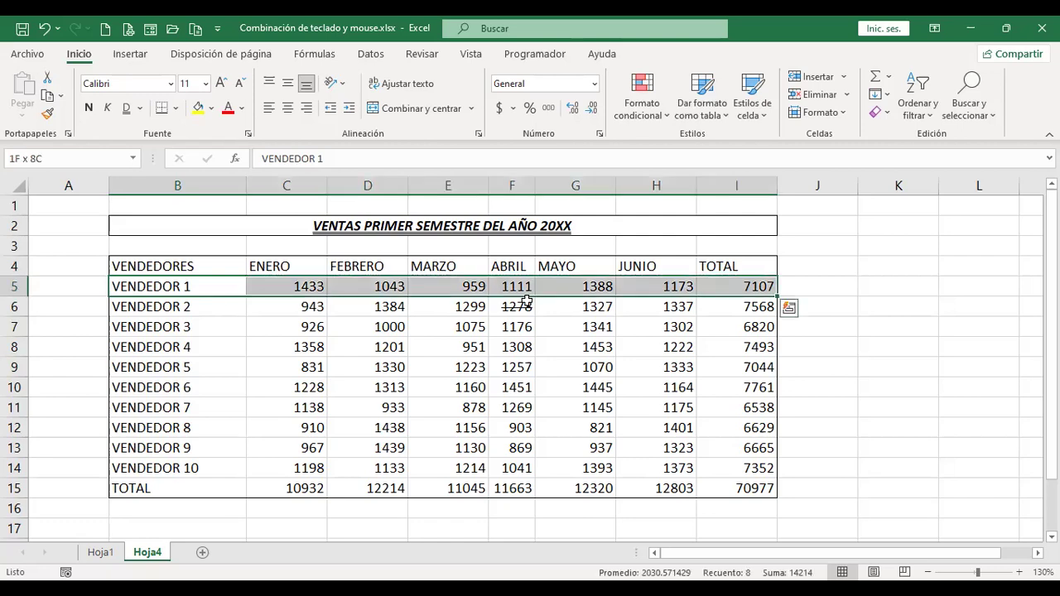
key(ctrl+shift+Down)
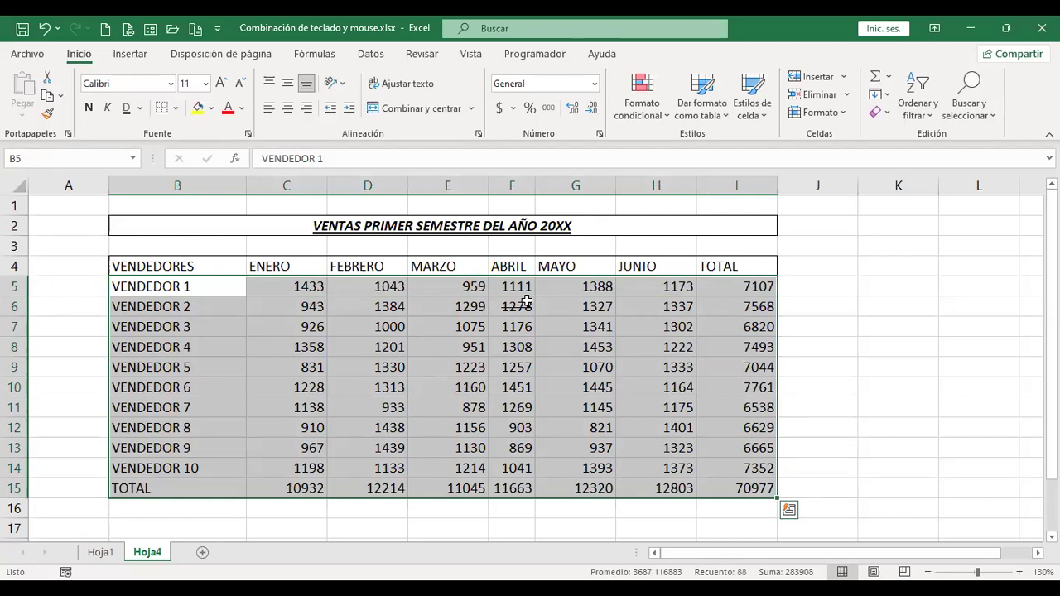
click(178, 111)
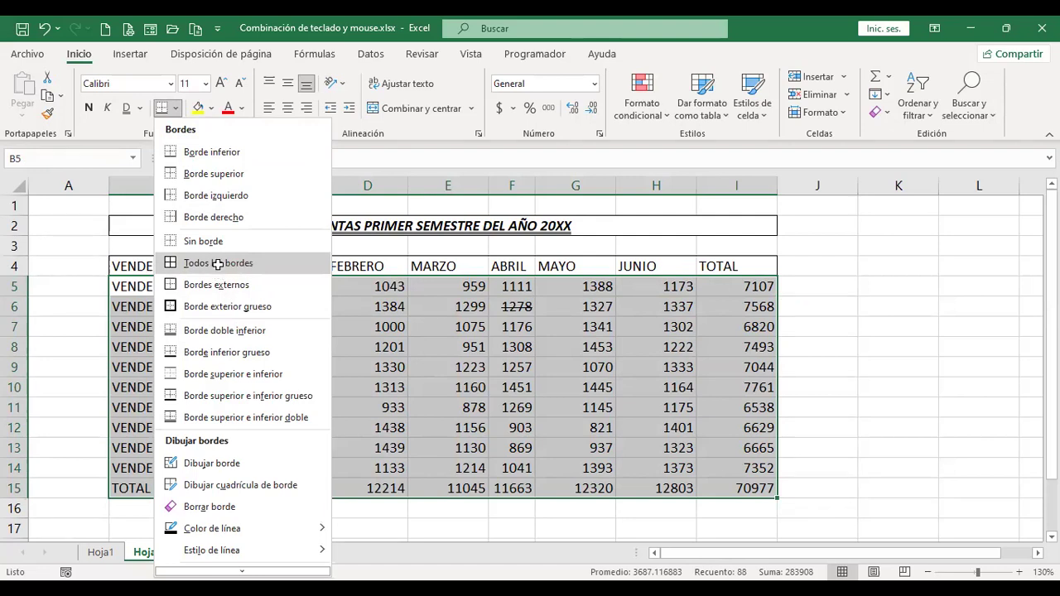
click(217, 265)
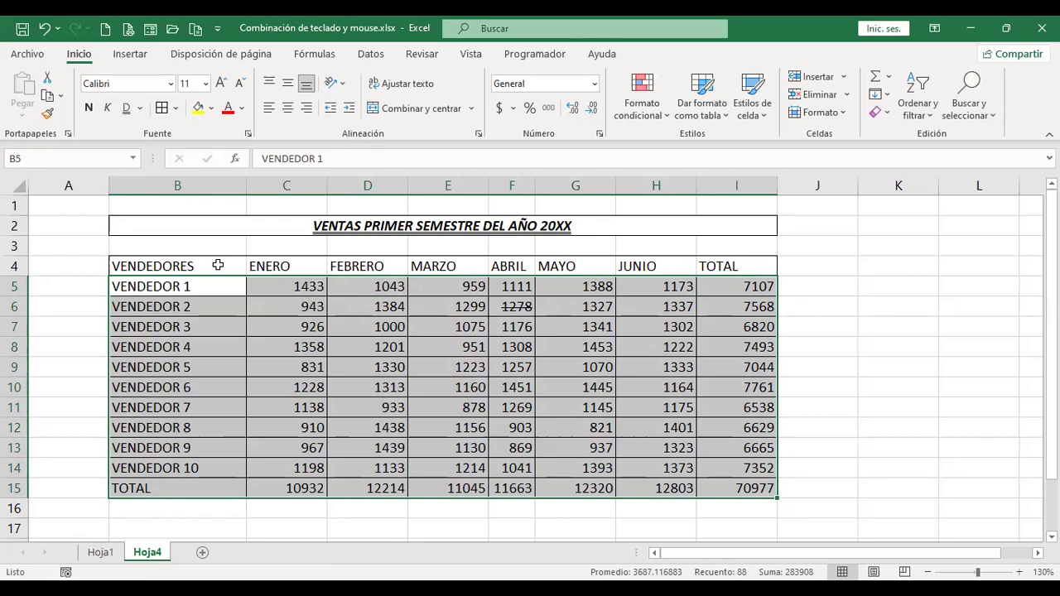
key(ctrl+z)
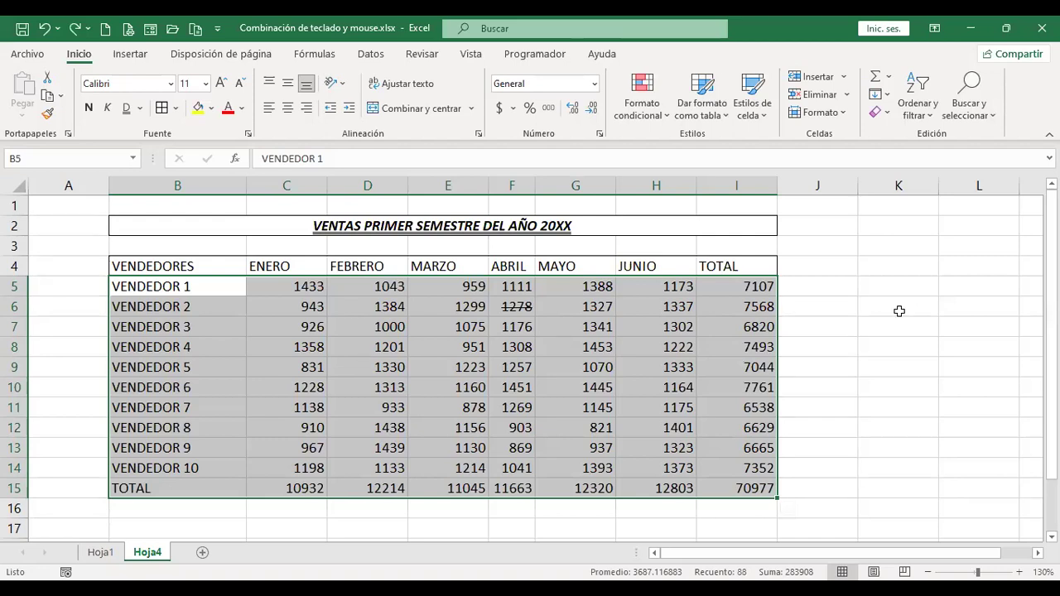
click(809, 311)
drag(204, 283, 726, 481)
drag(216, 284, 785, 507)
key(shift+BackSpace)
click(308, 284)
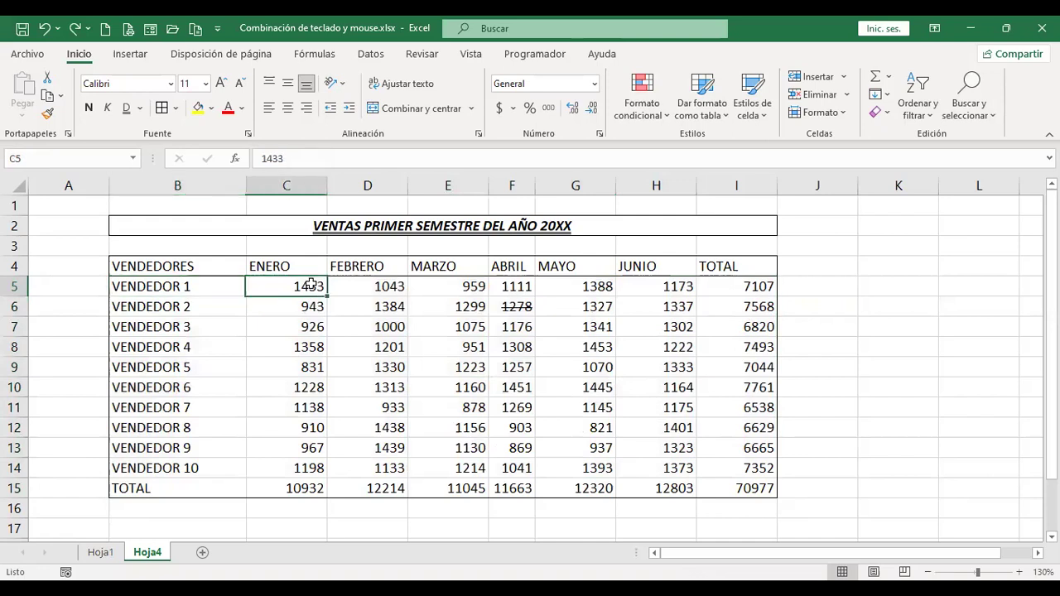
click(821, 267)
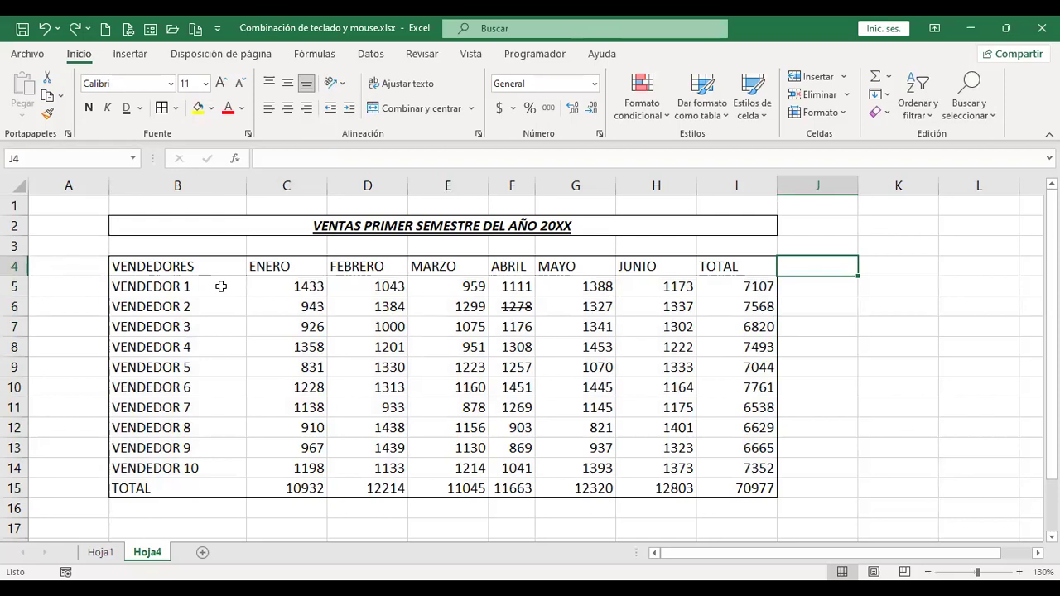
click(222, 285)
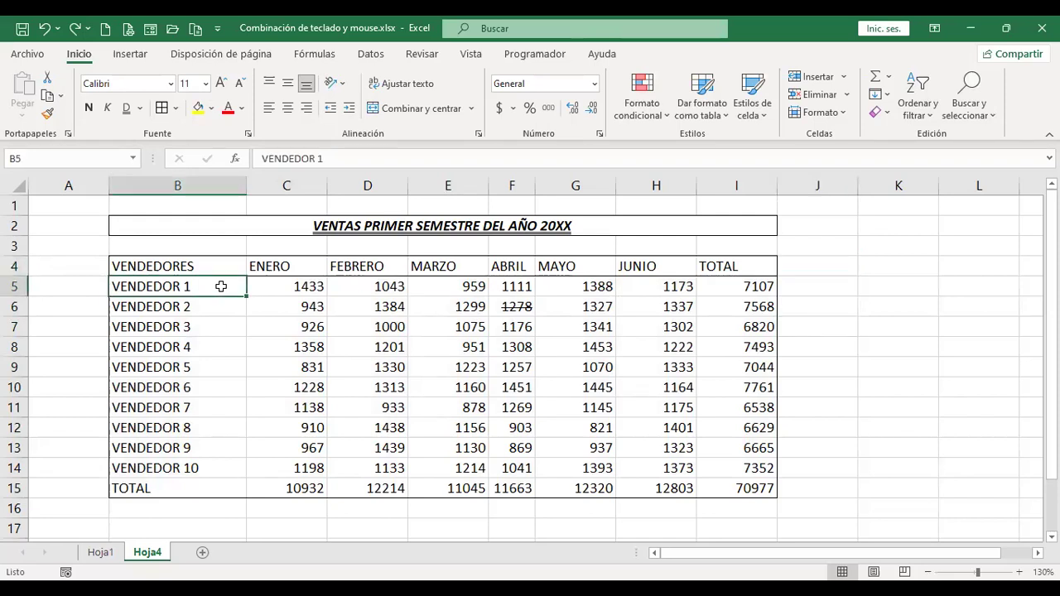
drag(218, 286, 749, 488)
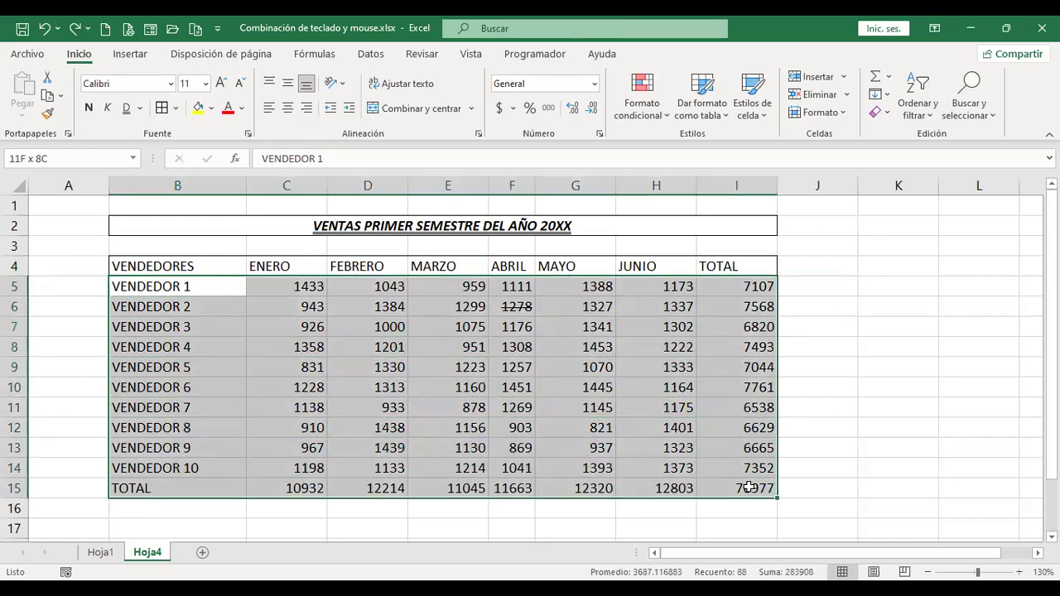
click(167, 286)
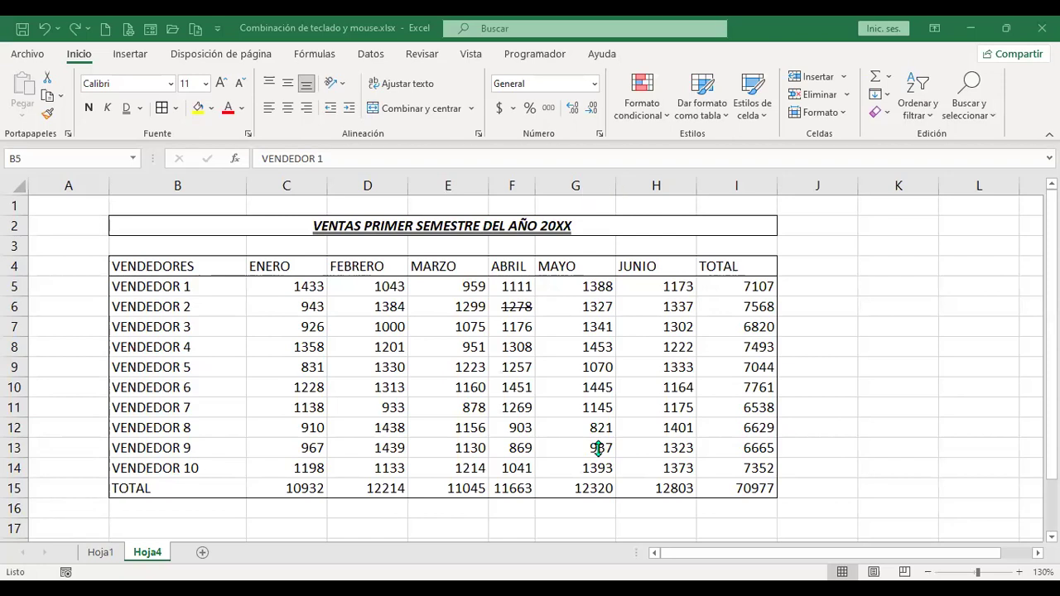
click(833, 287)
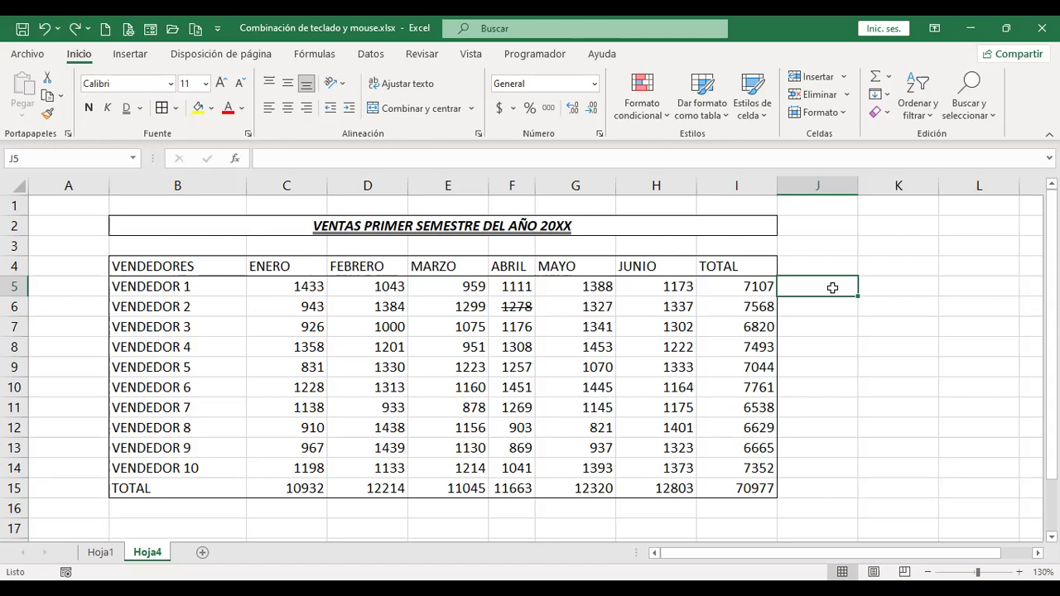
Go to Hoja1 and open, then close, the Formato de celdas dialog with Ctrl+1.
click(100, 552)
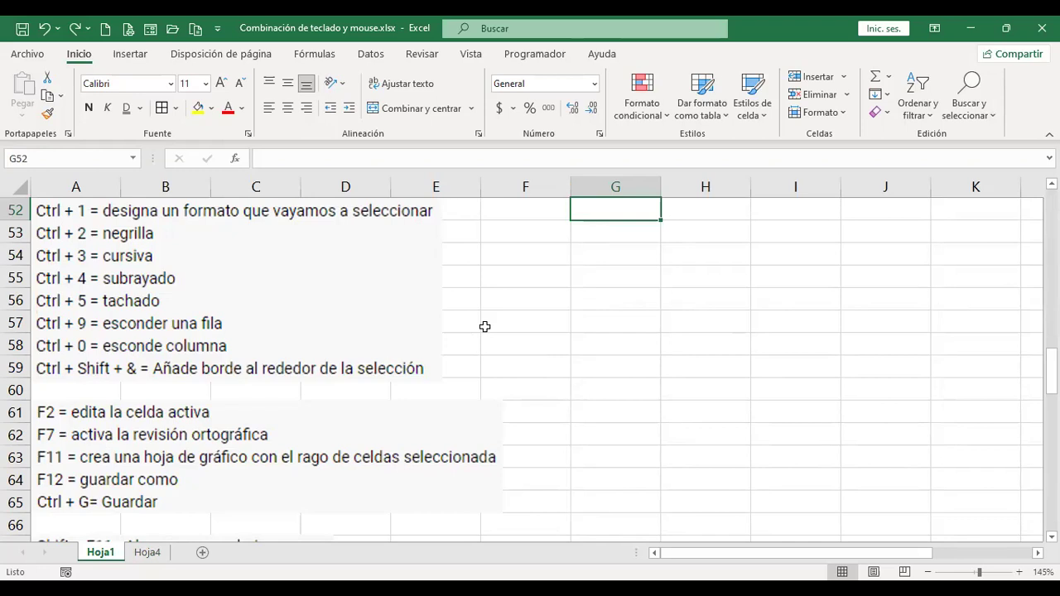
key(ctrl+1)
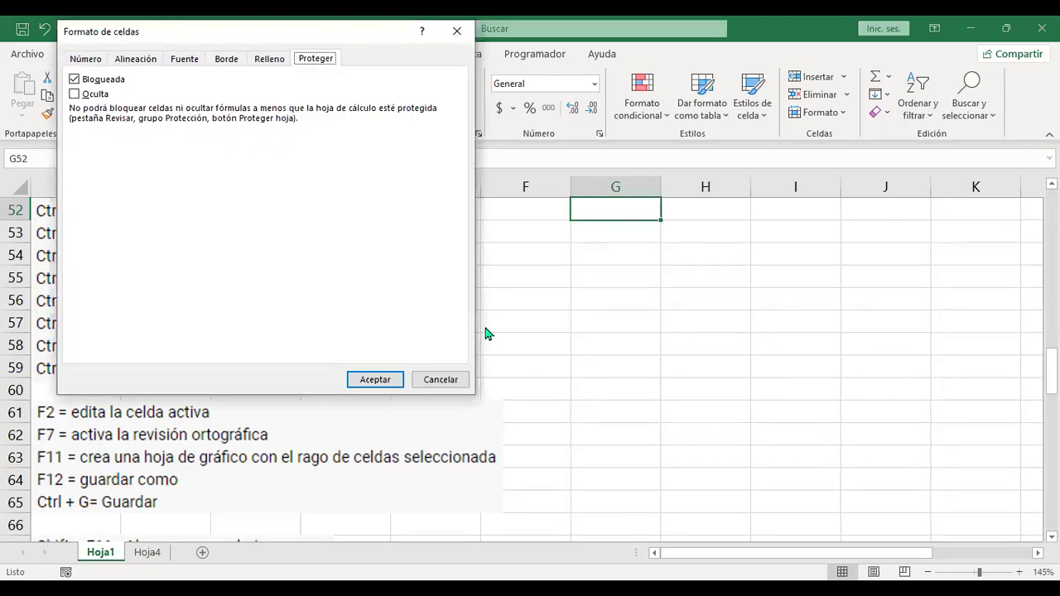
key(Escape)
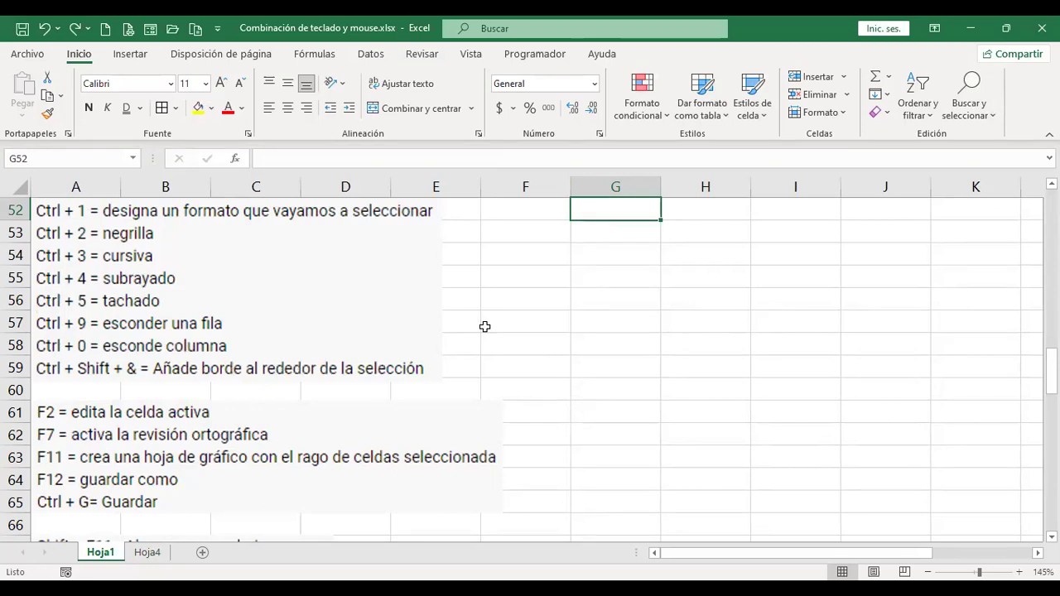
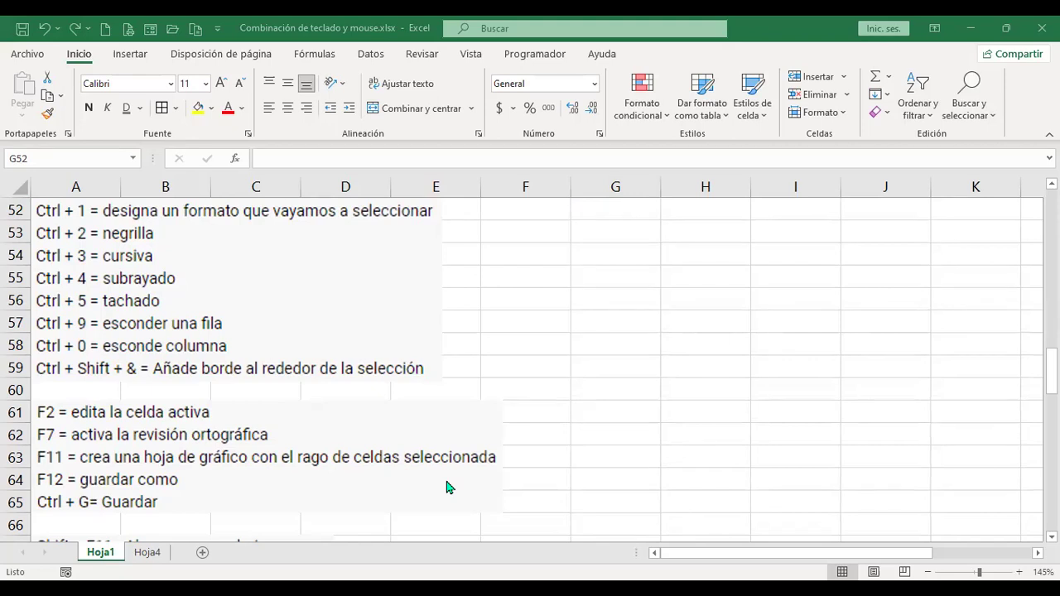
Leave lesson 1.3 and go back to the Excel básico outline with its four sections.
click(619, 297)
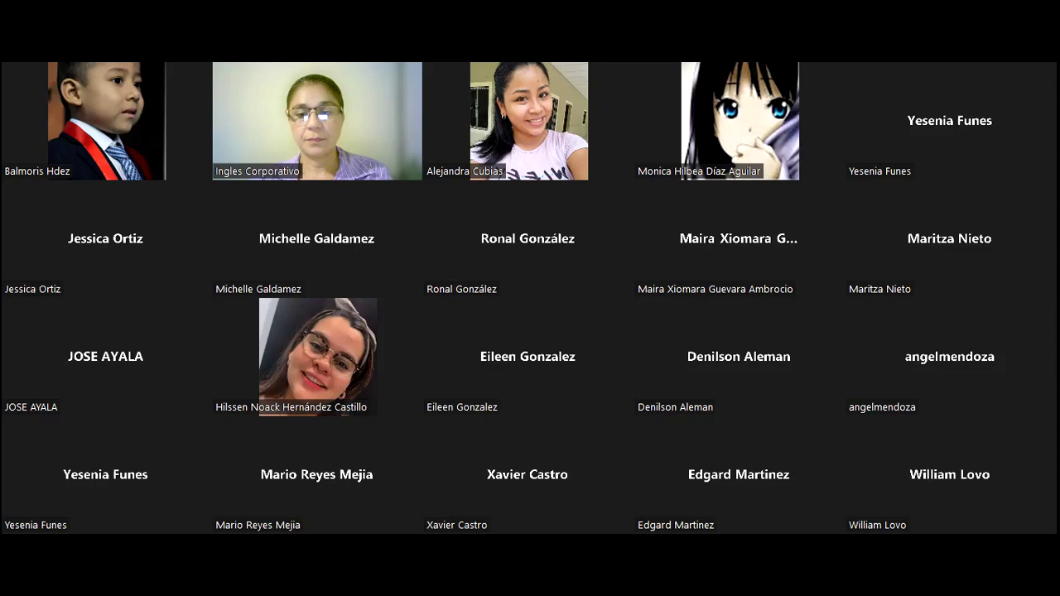
scroll(690, 385, up, 10)
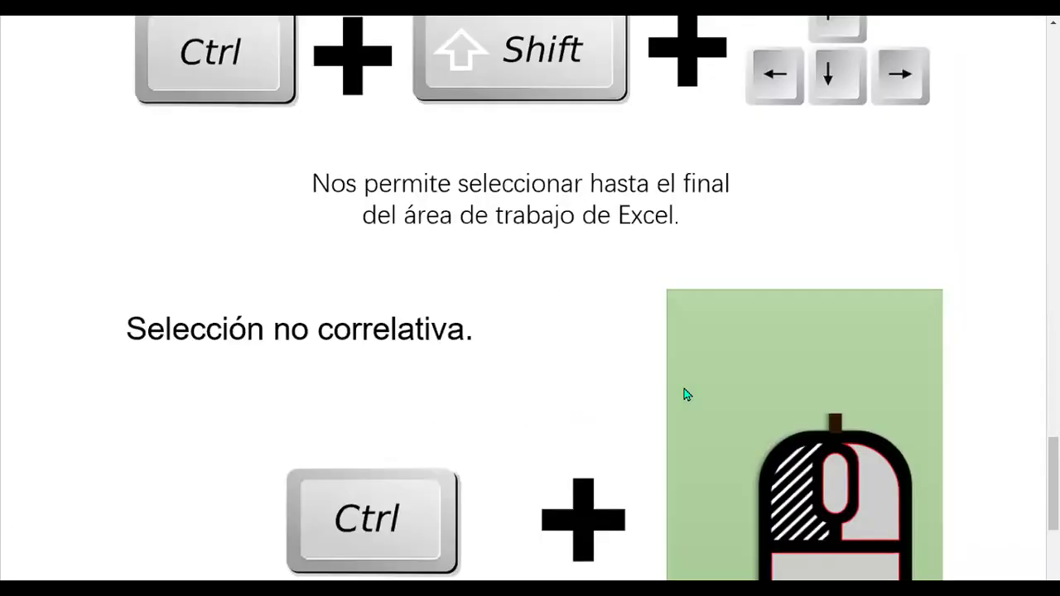
scroll(684, 393, up, 15)
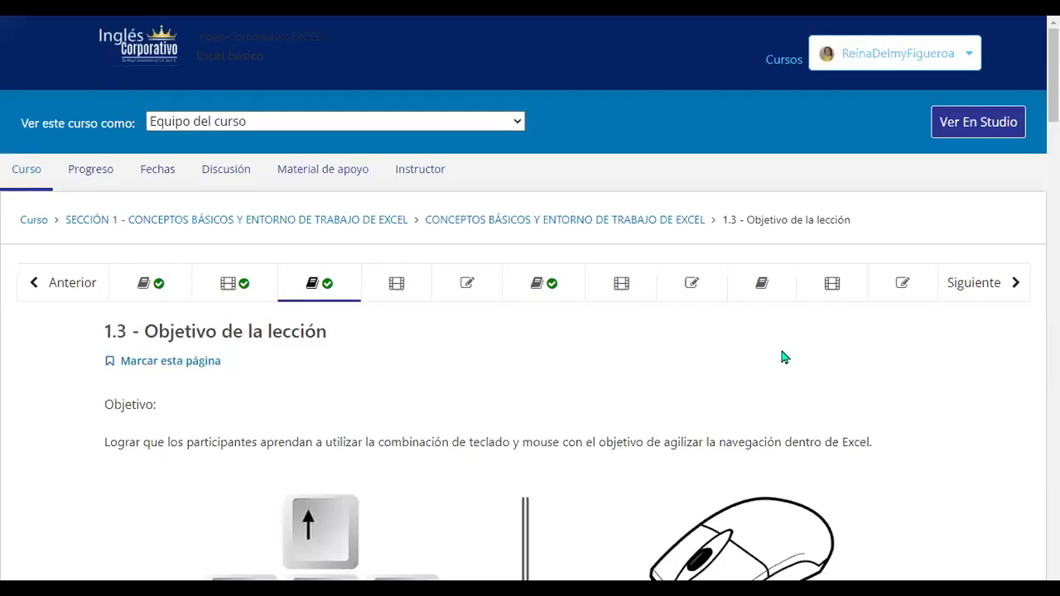
click(21, 171)
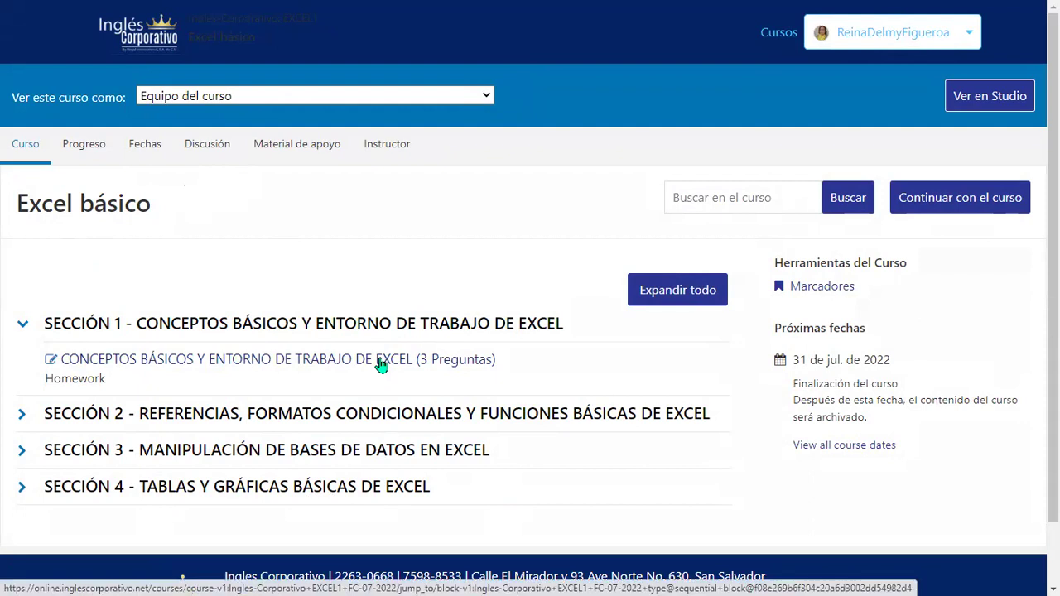
Open the Sección 1 homework 'Conceptos básicos y entorno de trabajo de Excel' at lesson 1.3.
click(382, 364)
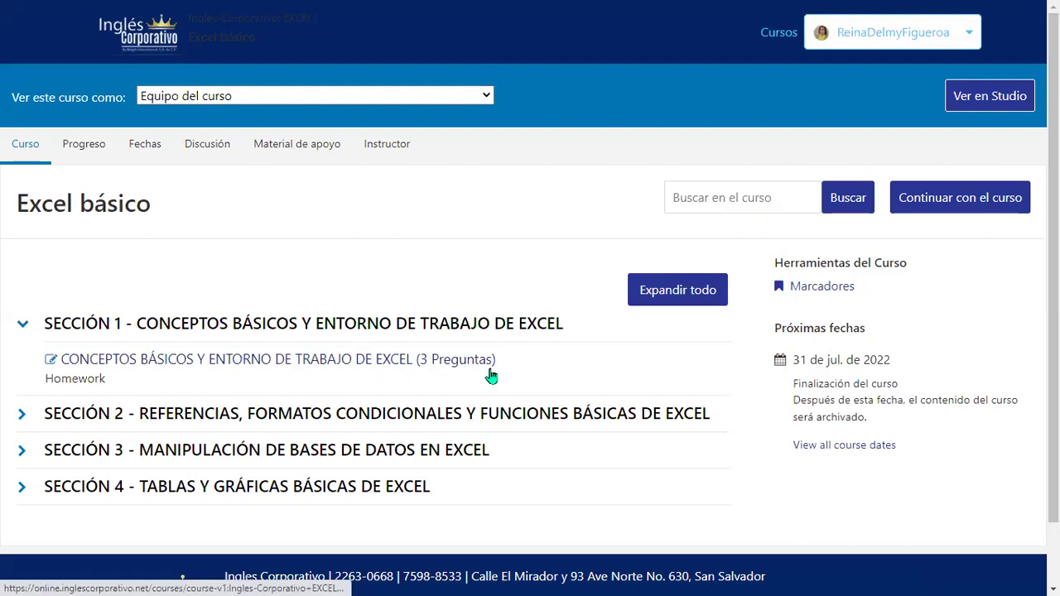
click(439, 391)
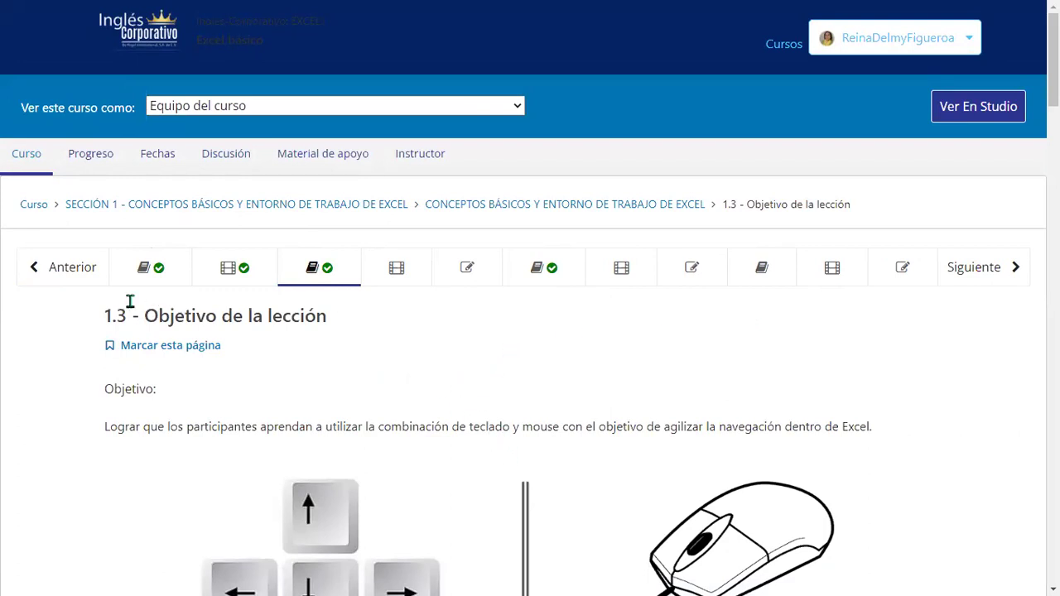
Step through units 1.2, 1.3 and 1.4 of Sección 1.
click(151, 276)
click(248, 279)
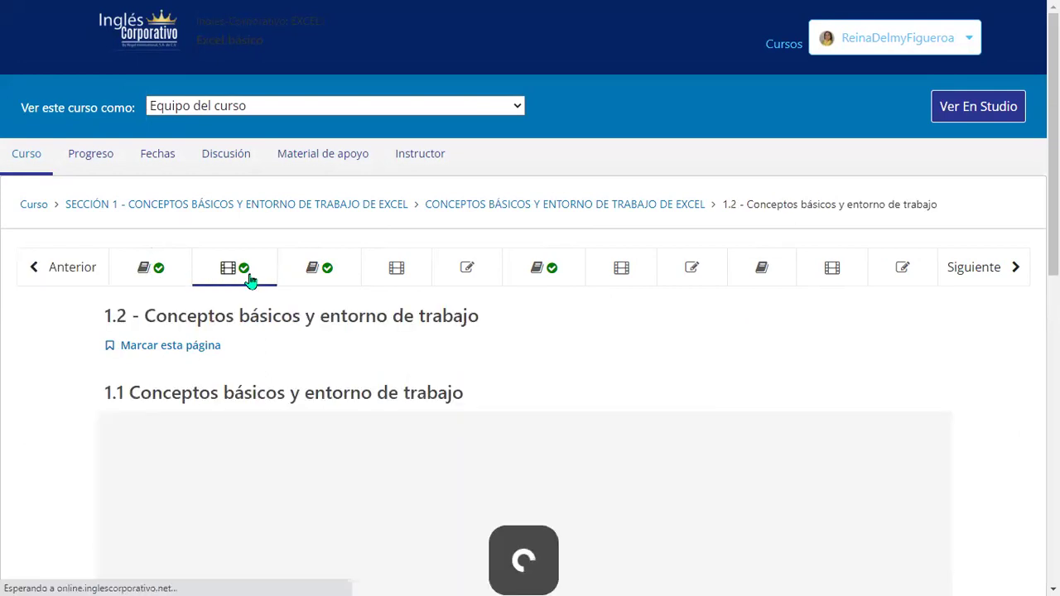
click(326, 277)
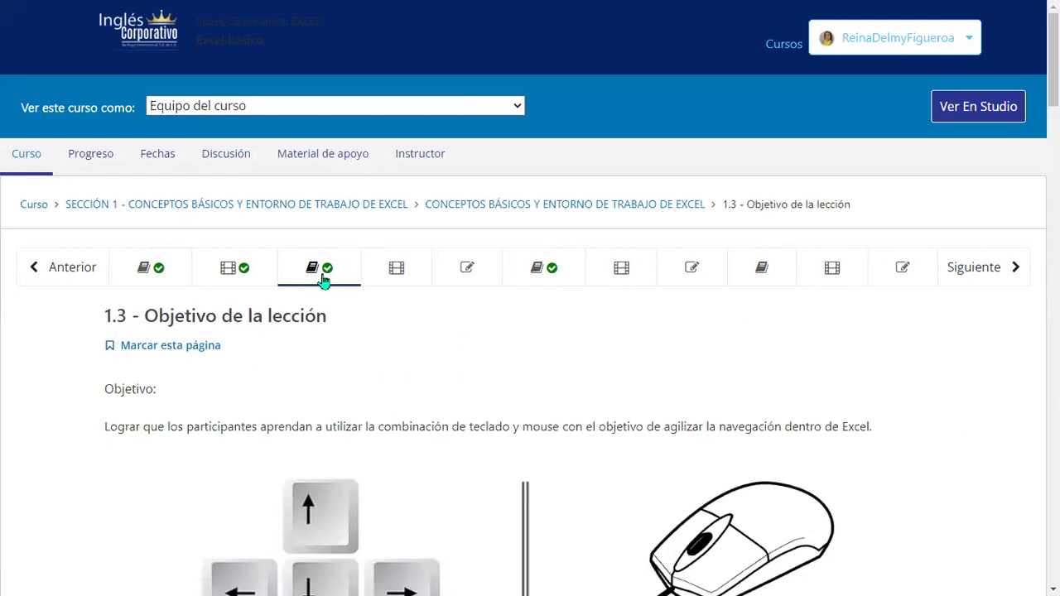
click(400, 270)
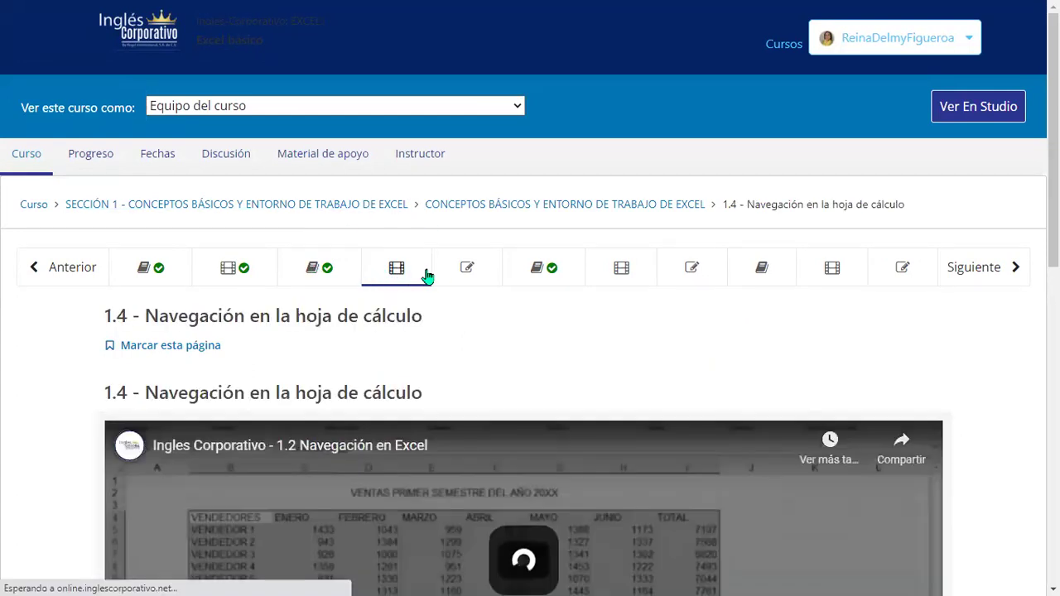
Open the 1.5 Laboratorio quiz and look over its four Excel questions.
click(469, 272)
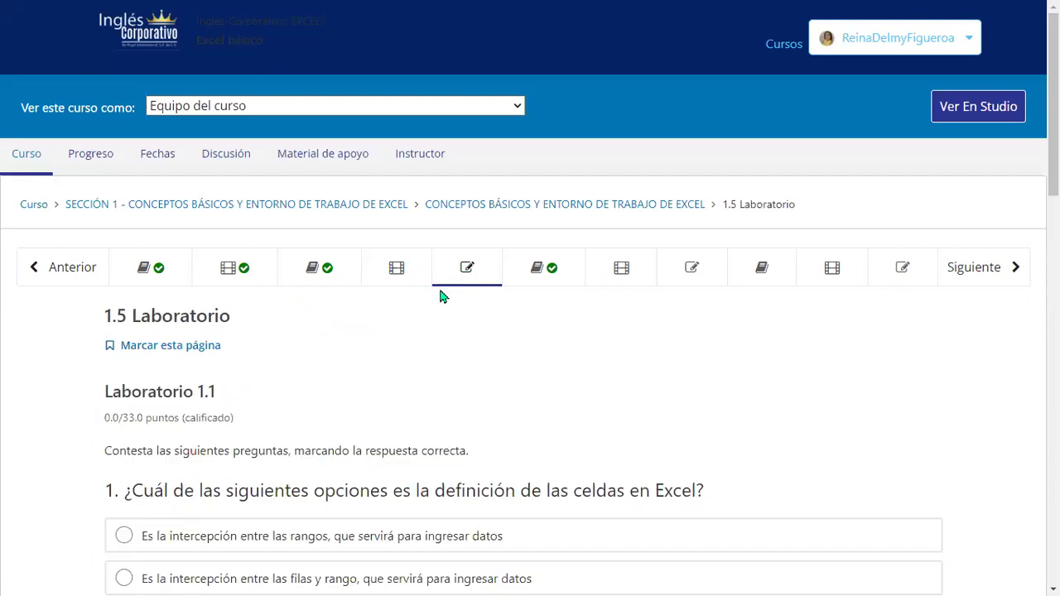
scroll(429, 322, down, 3)
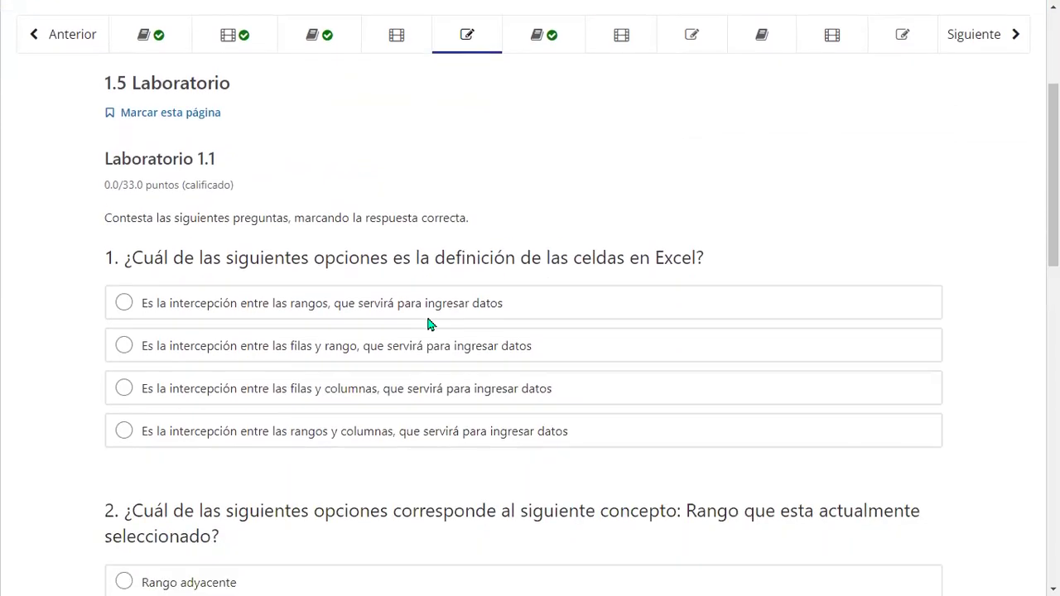
scroll(314, 282, down, 3)
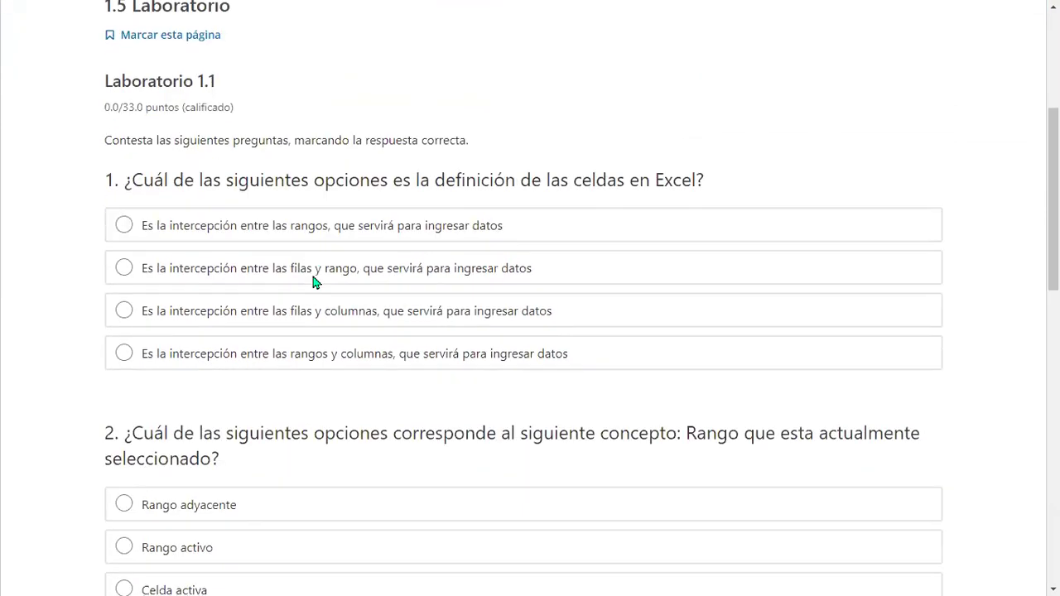
scroll(313, 287, down, 6)
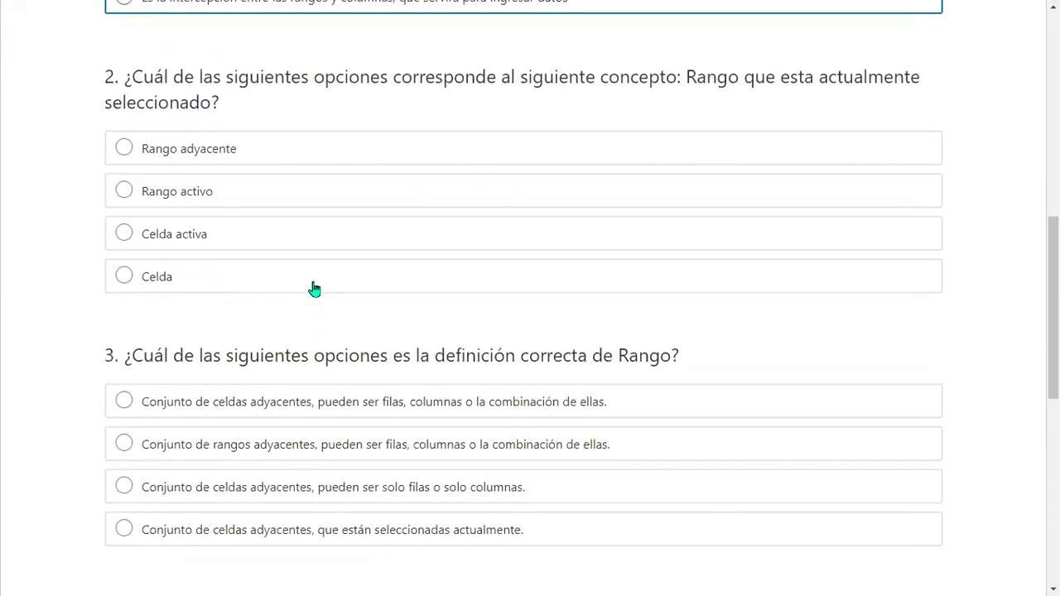
scroll(431, 378, down, 4)
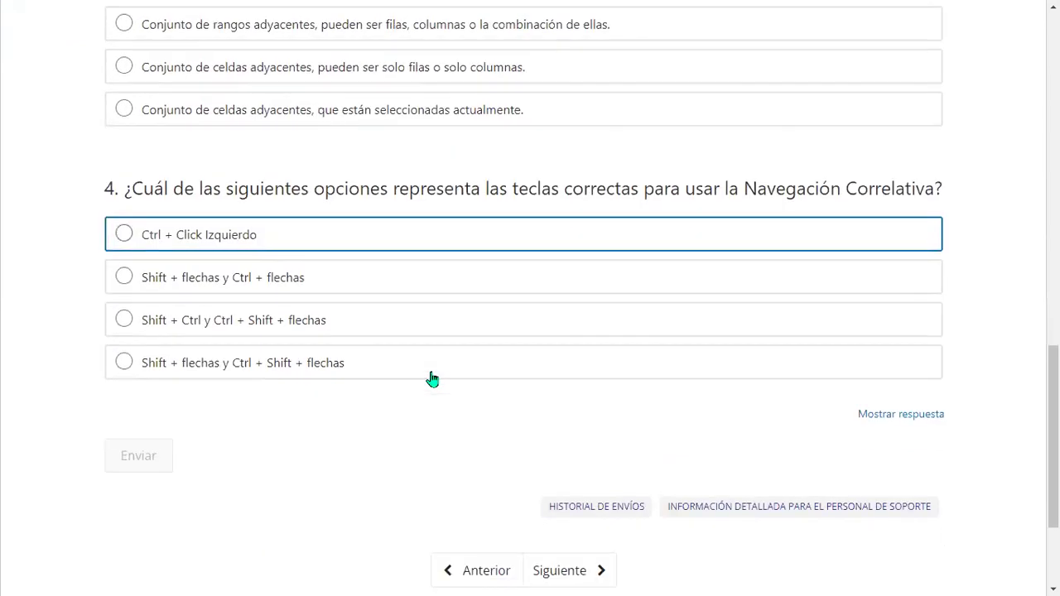
scroll(431, 379, up, 15)
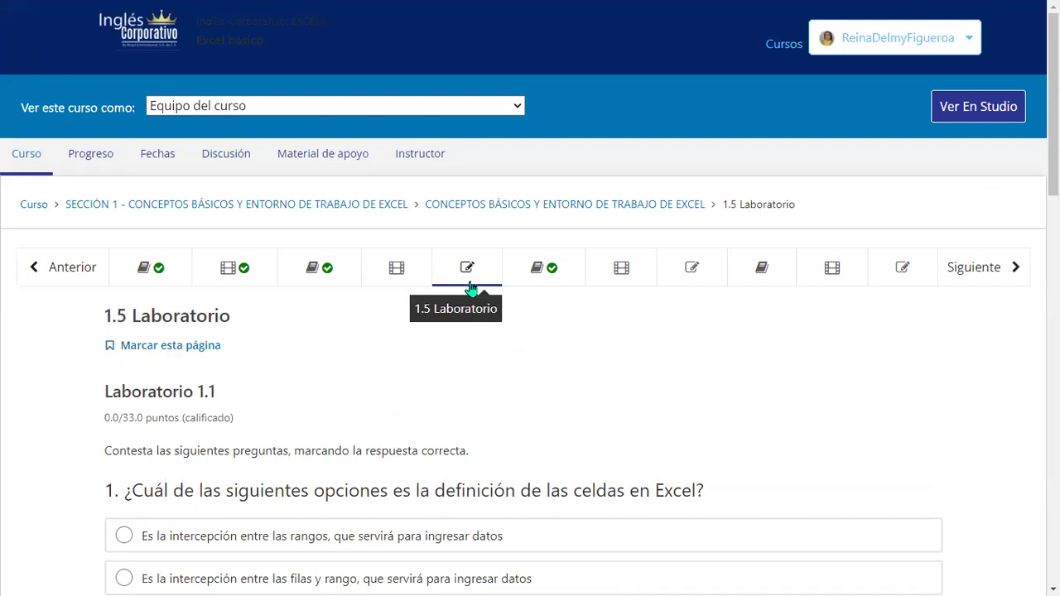
Go through units 1.6 and 1.7 to the 1.8 Laboratorio, then return to the Excel básico outline.
click(545, 276)
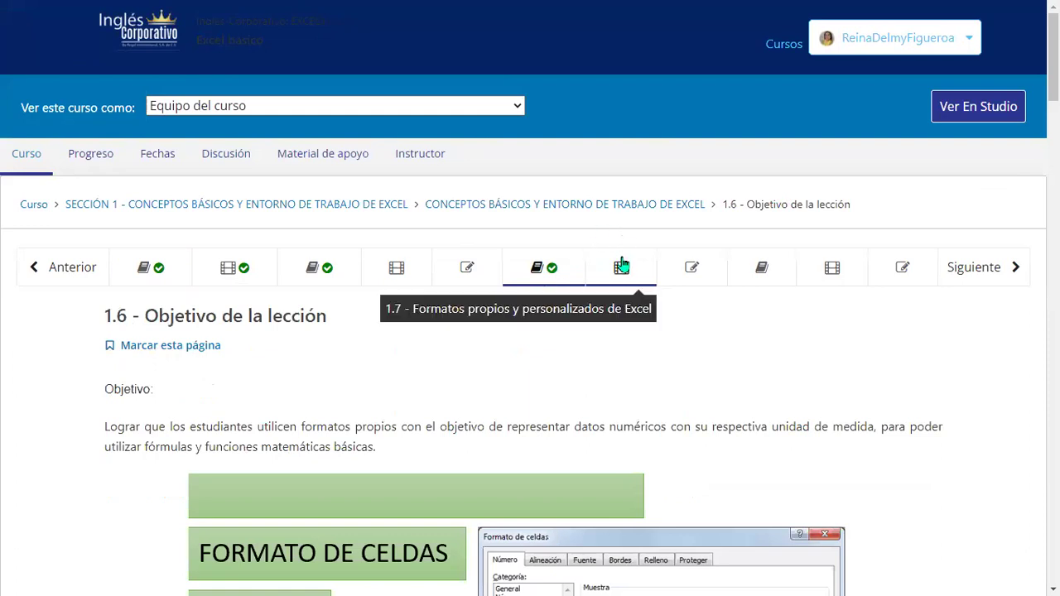
click(622, 265)
click(695, 268)
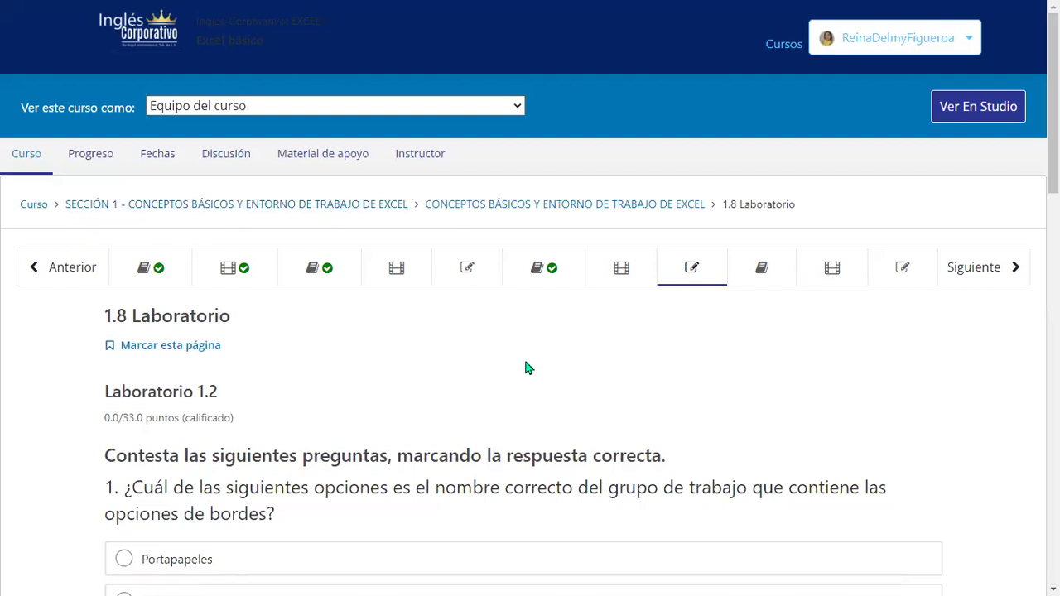
click(38, 212)
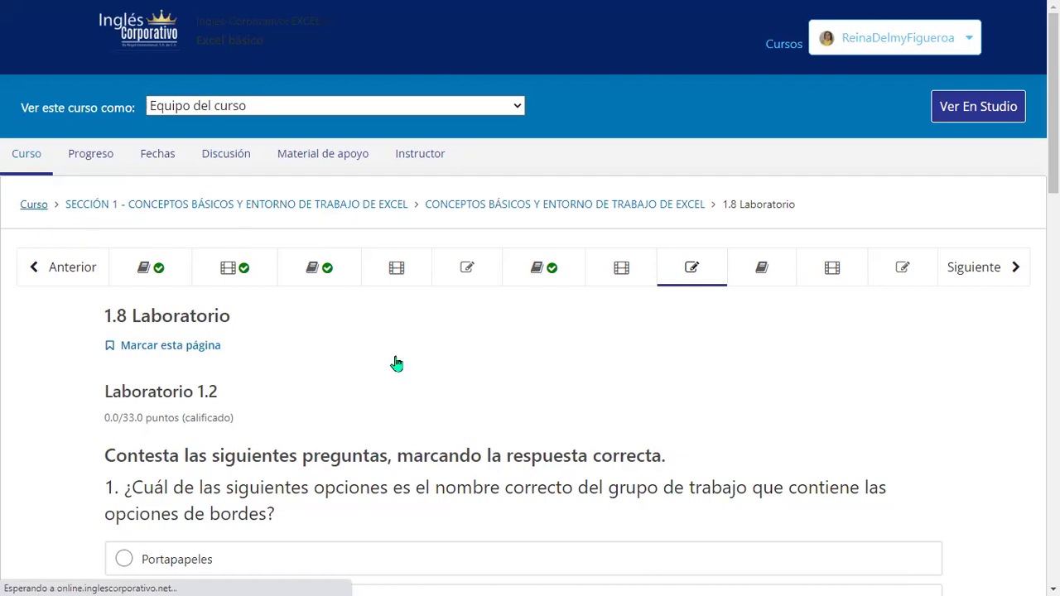
scroll(168, 284, down, 2)
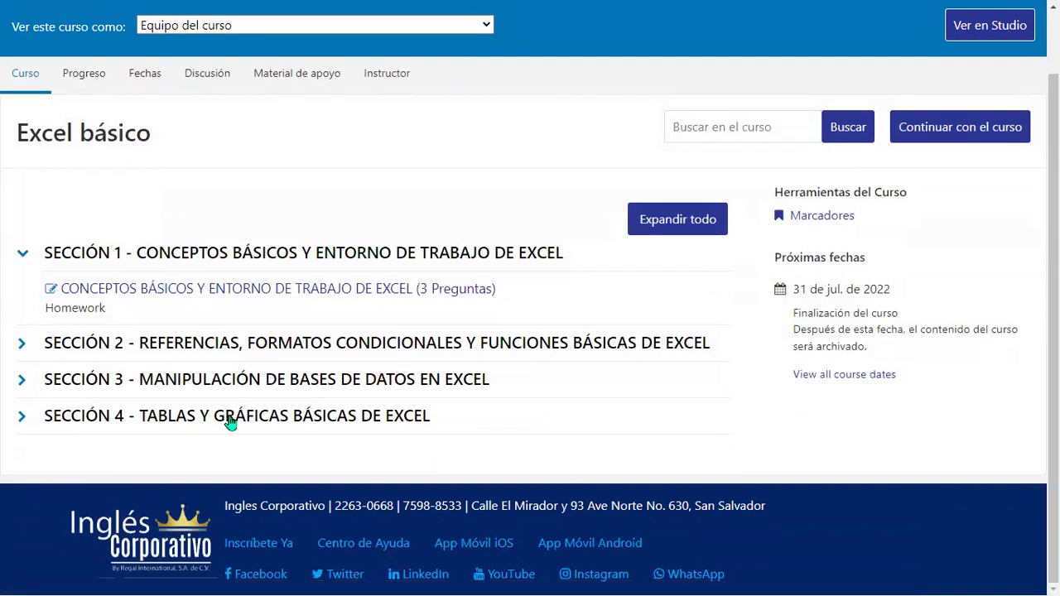
Reopen the Sección 1 homework and page through units 1.2, 1.3 and 1.4 to 1.5 Laboratorio.
click(234, 289)
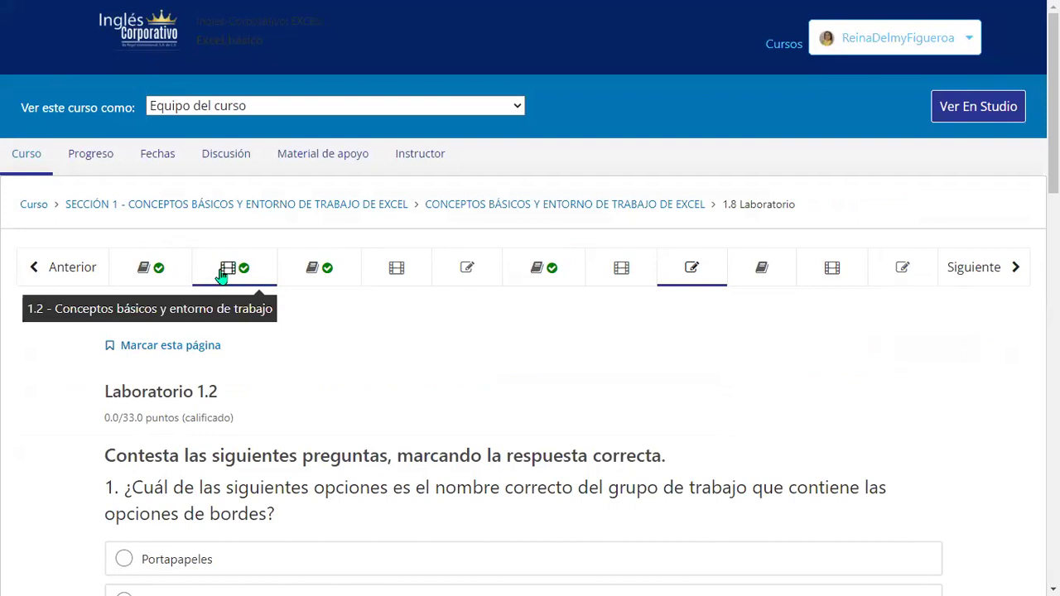
click(230, 276)
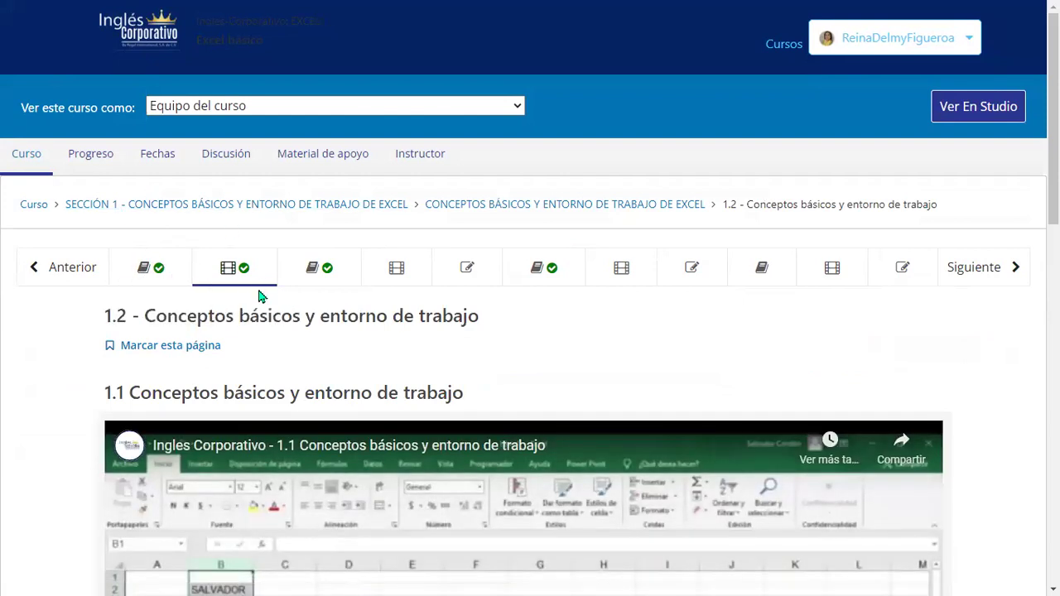
click(330, 280)
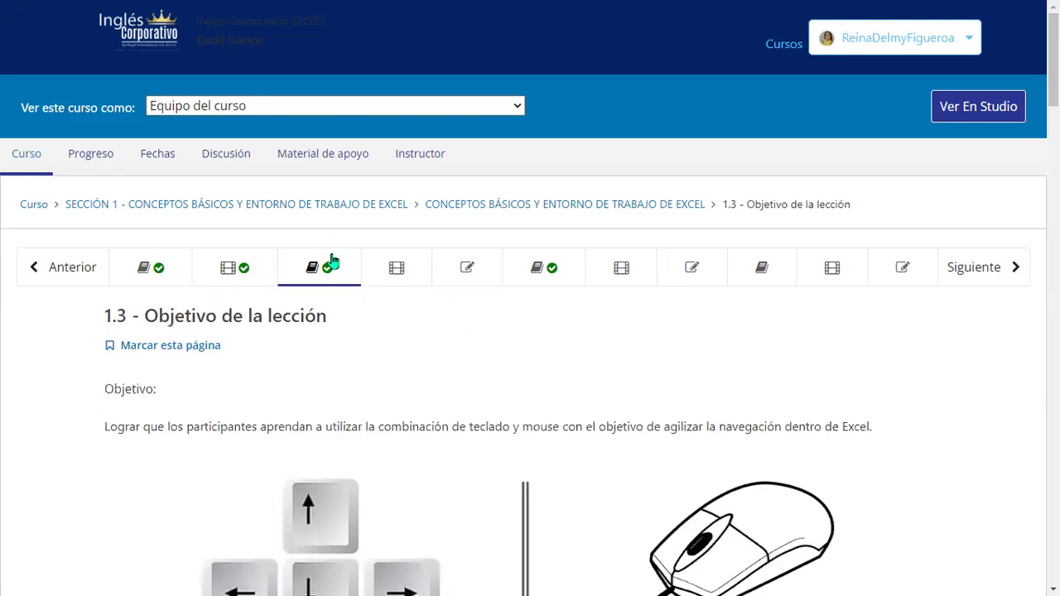
click(399, 275)
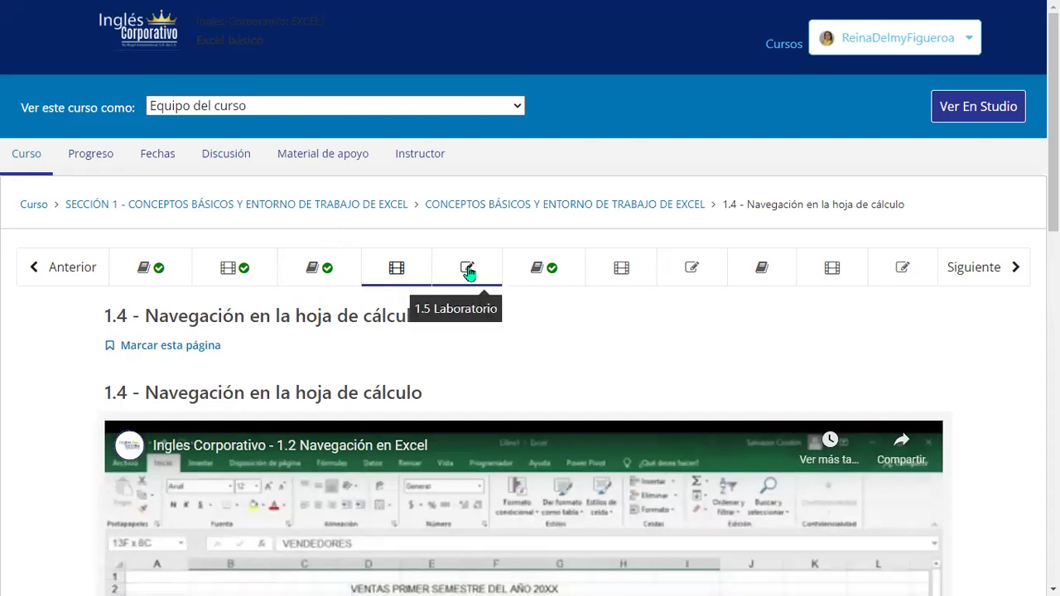
click(468, 272)
Open unit 1.6, Objetivo de la lección, and exit Chrome full-screen with F11.
scroll(487, 317, down, 6)
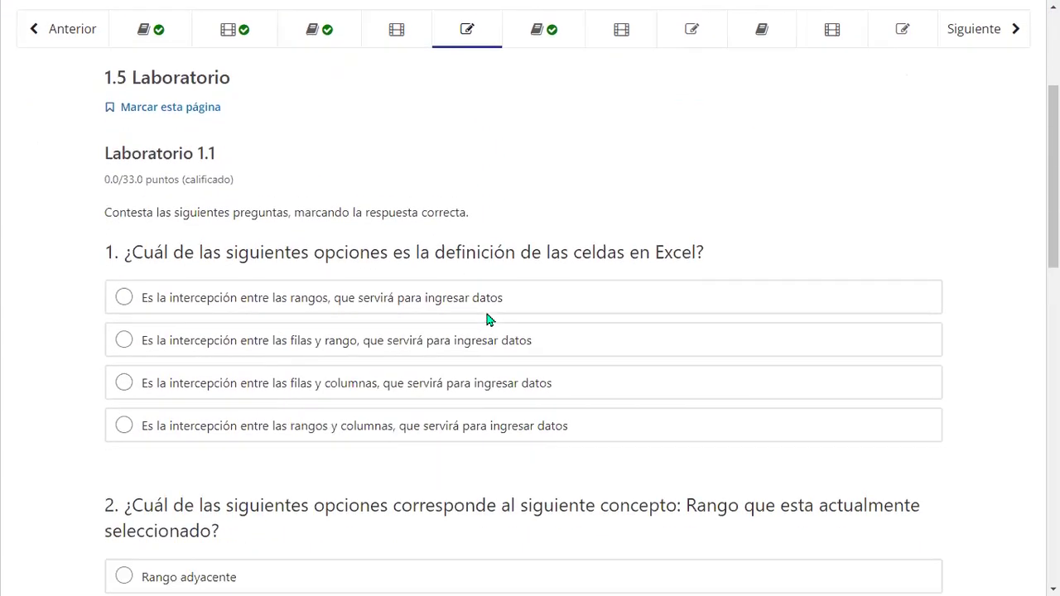
scroll(487, 321, up, 7)
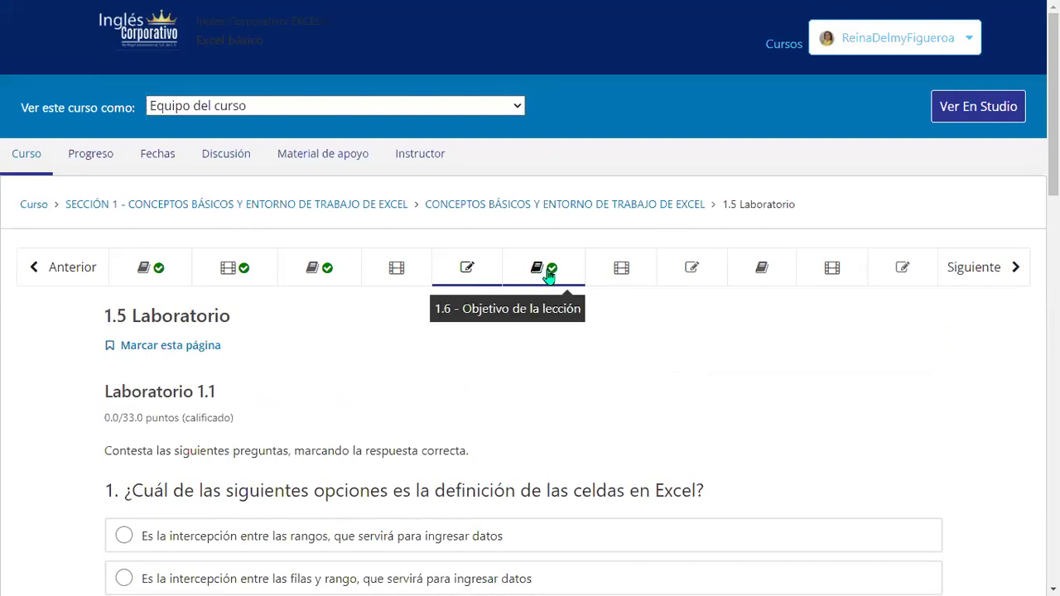
click(541, 273)
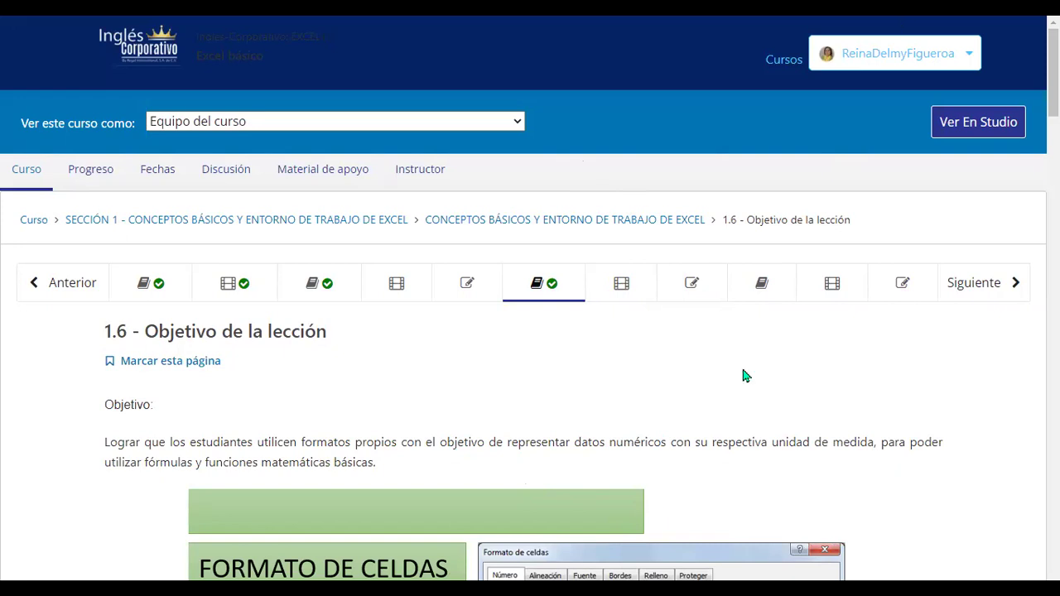
key(F11)
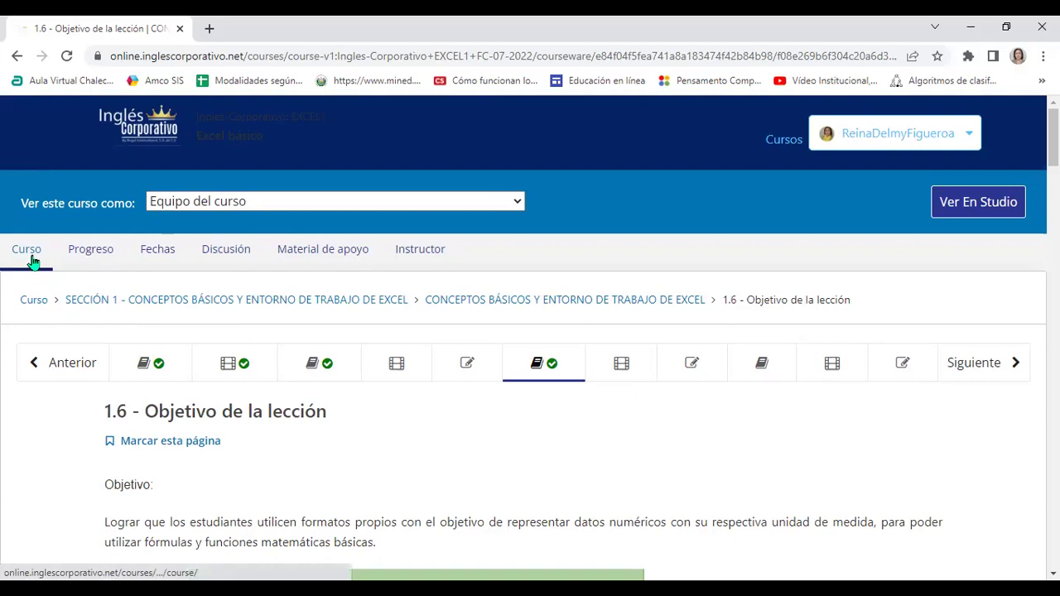
Load the Excel básico outline showing Section 1's 3-question homework.
click(38, 251)
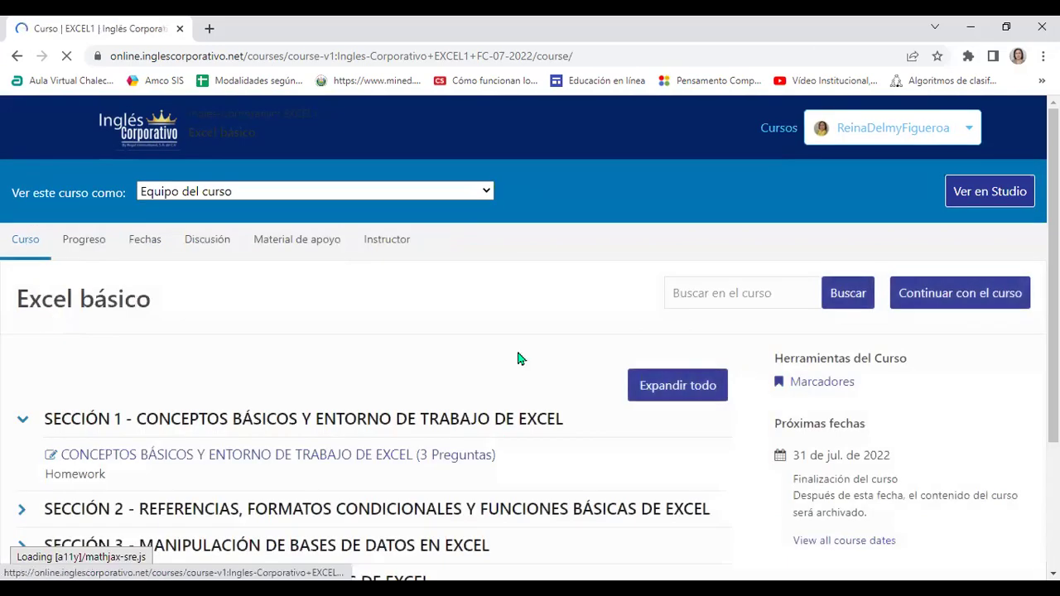
scroll(520, 359, down, 2)
scroll(516, 360, up, 2)
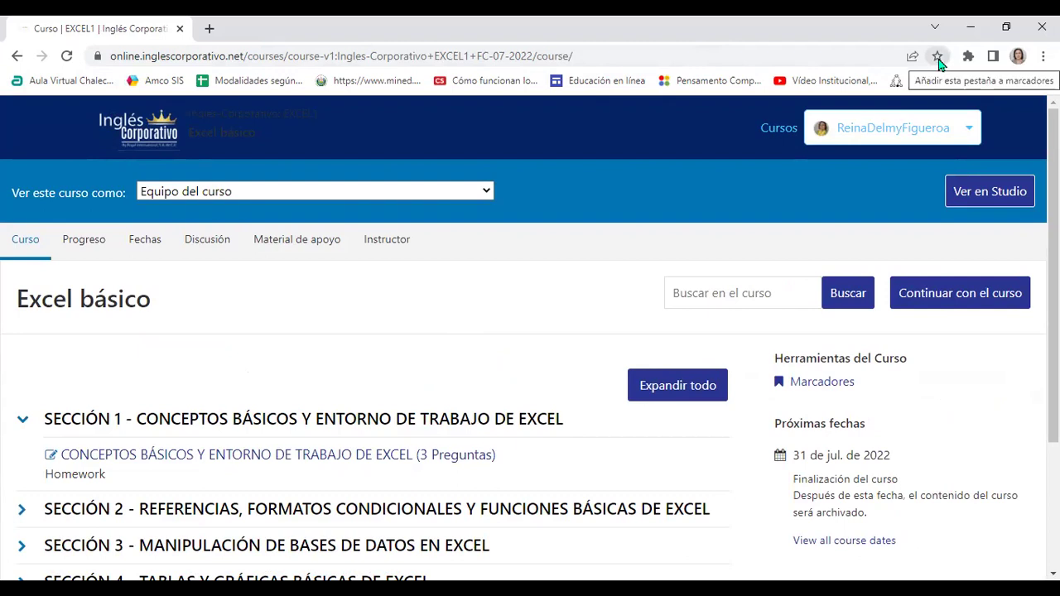
Bookmark the Excel básico course page and check it appears under Marcadores.
click(939, 66)
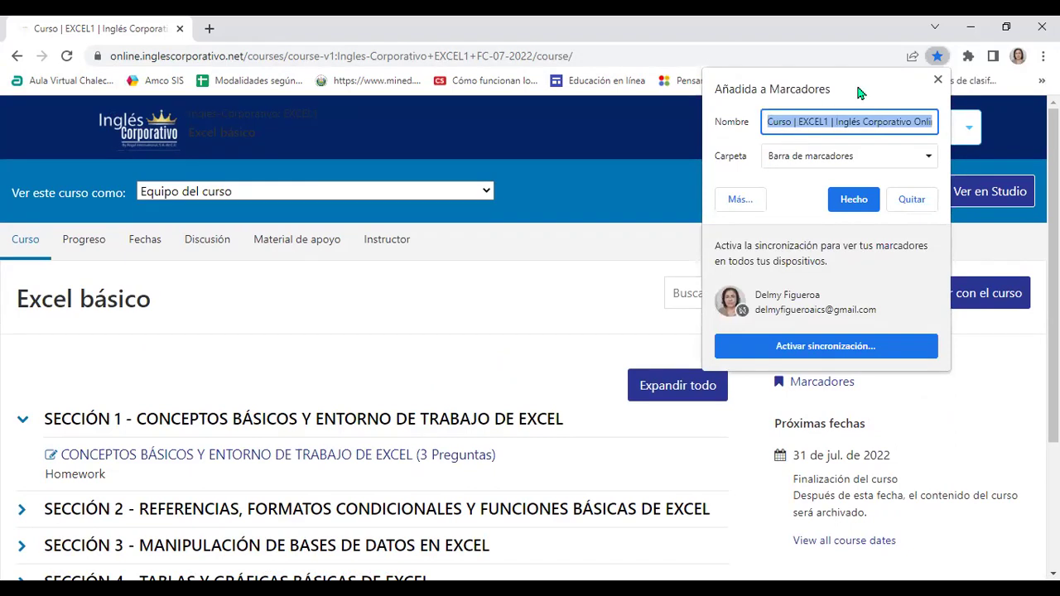
click(856, 202)
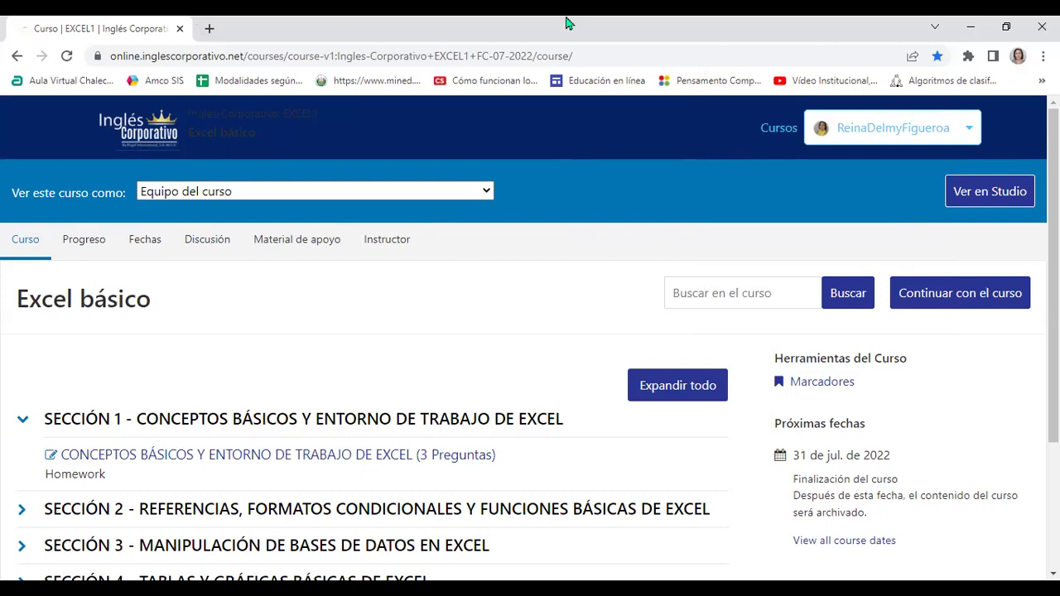
click(1044, 56)
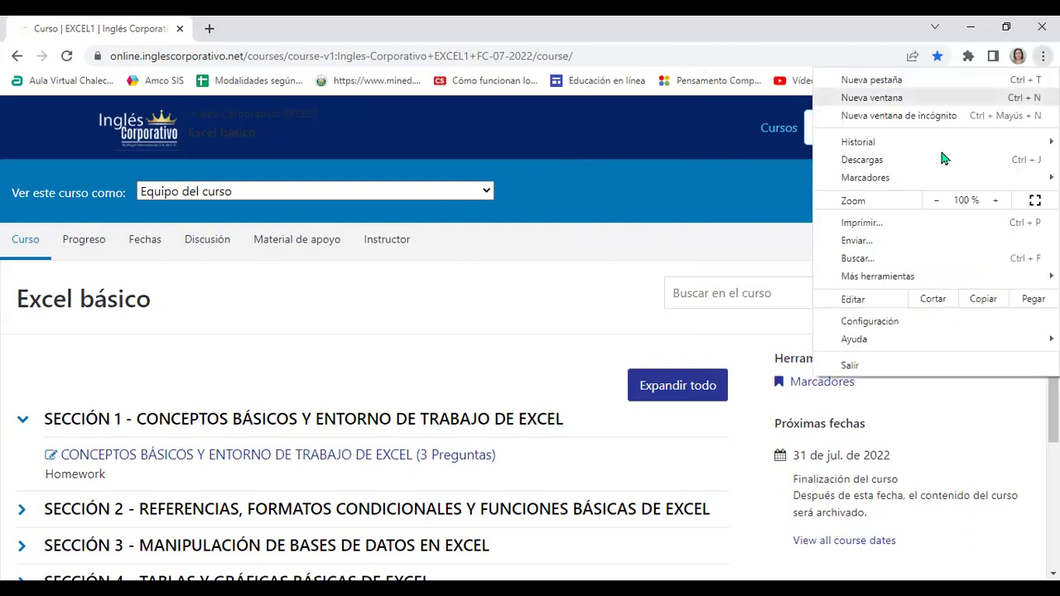
mouse_move(904, 179)
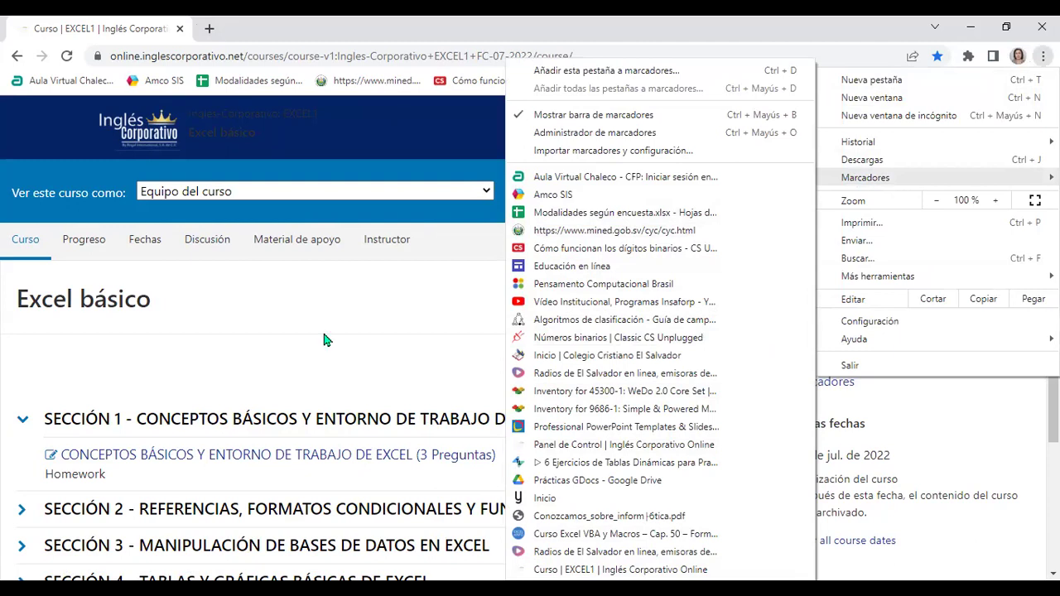
click(945, 58)
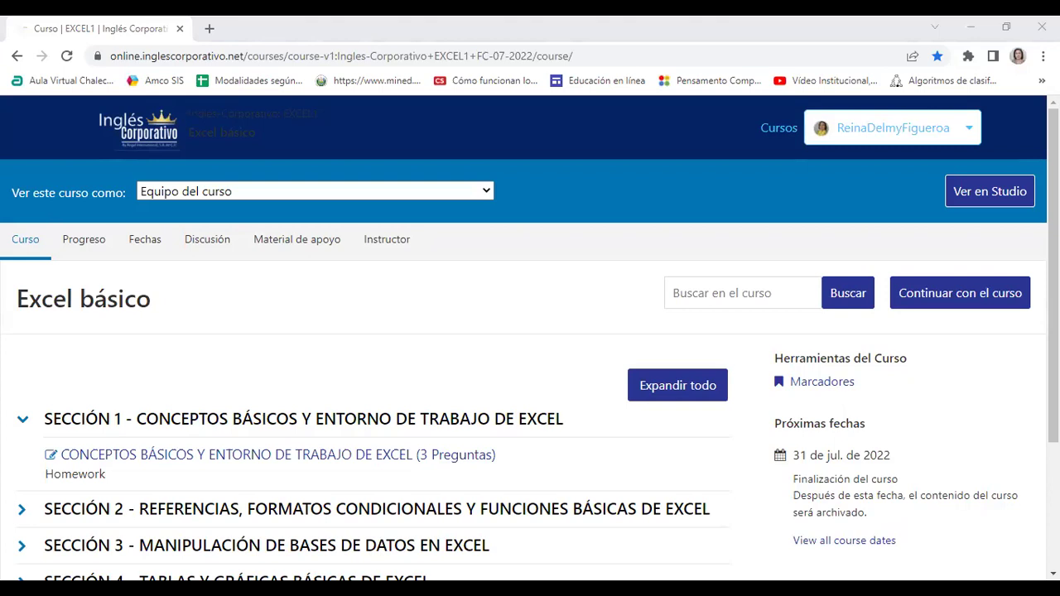
click(600, 293)
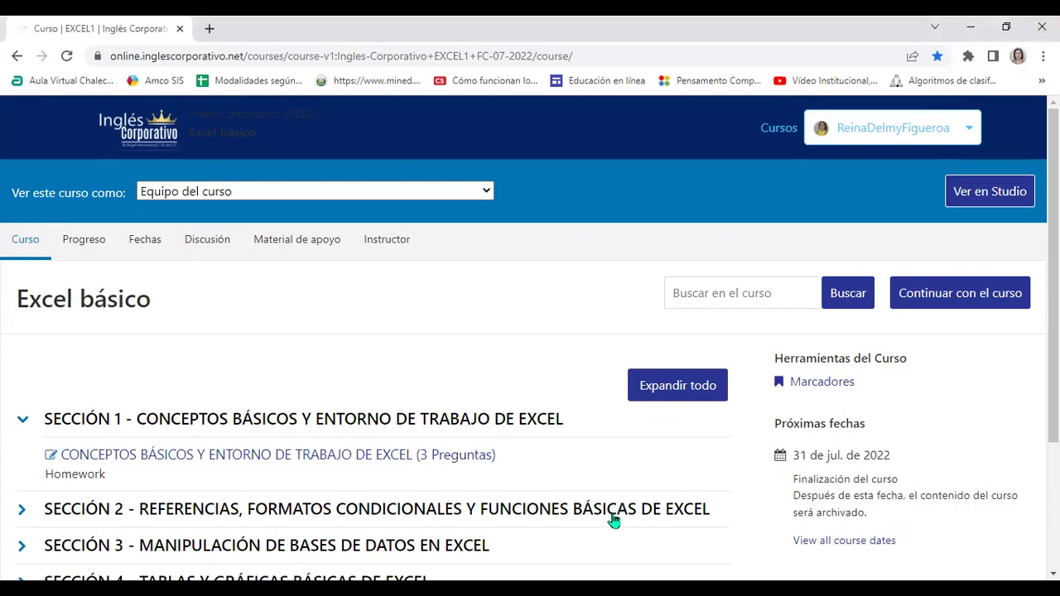
Copy the Excel básico course page URL from the address bar.
click(594, 55)
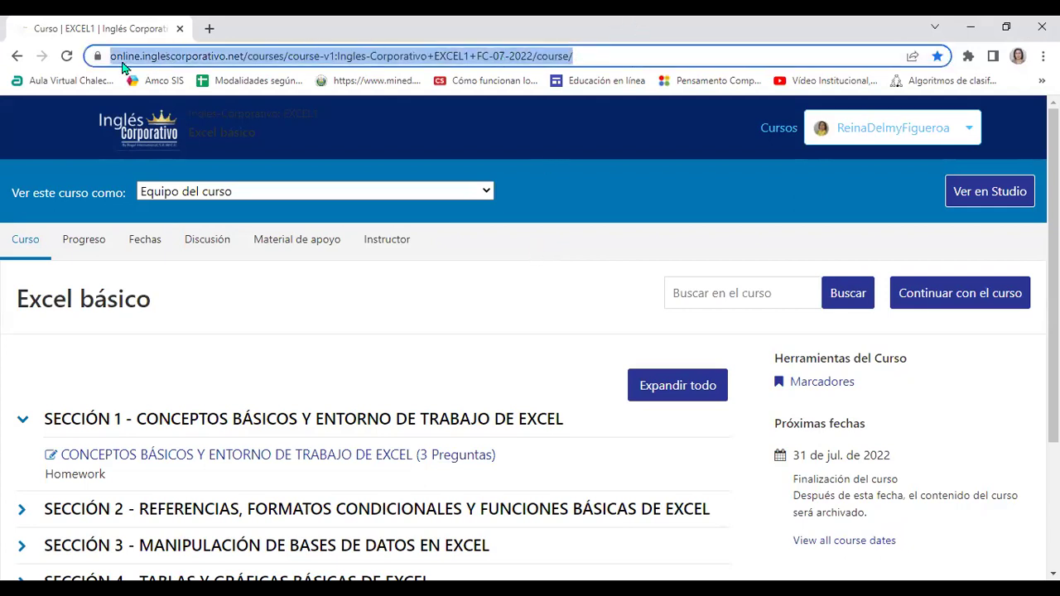
right_click(286, 62)
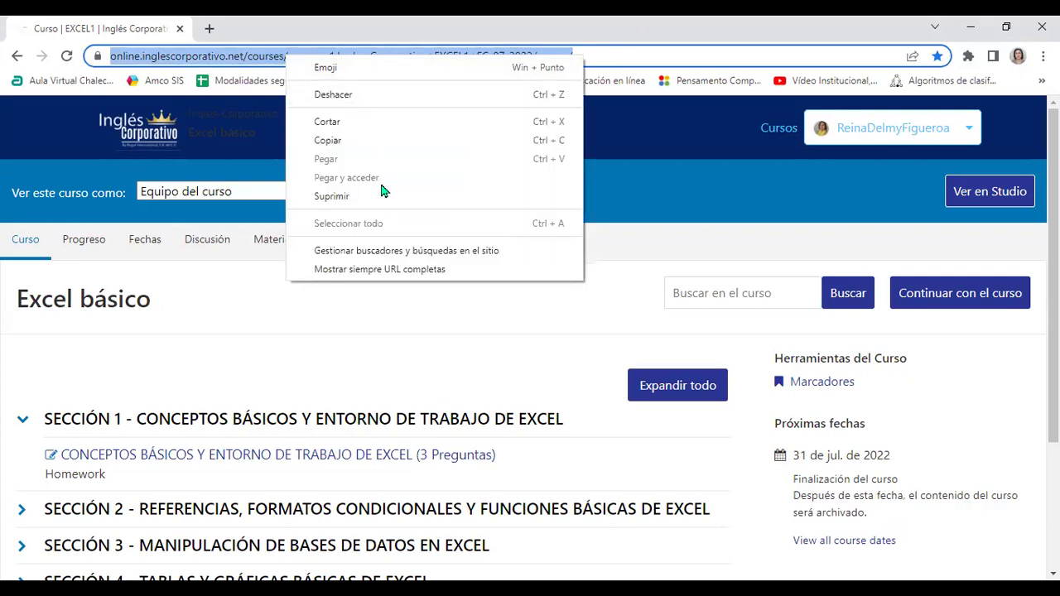
click(349, 141)
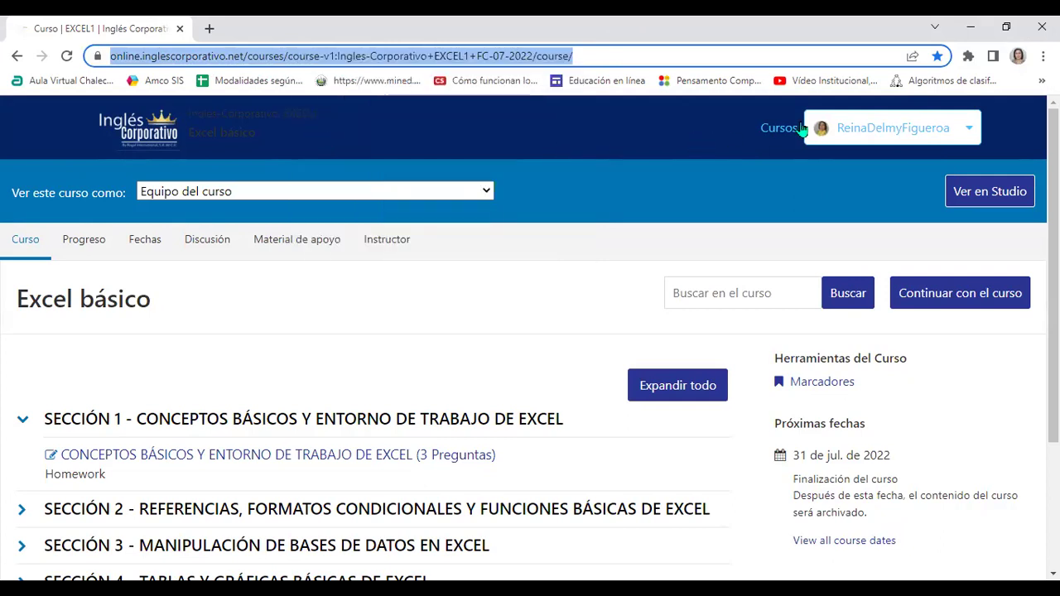
click(1043, 55)
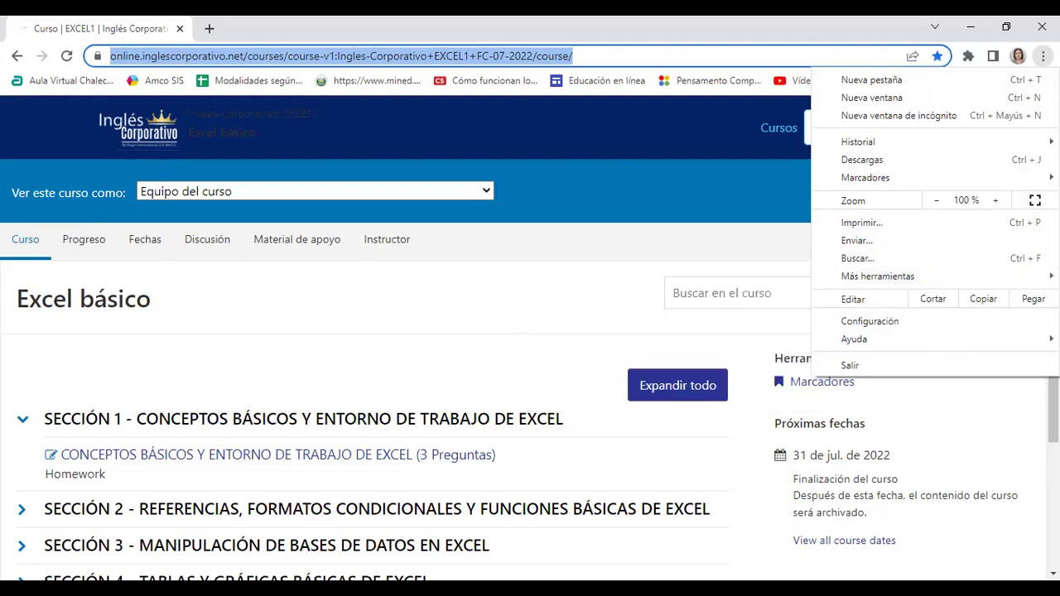
Create a Chrome shortcut named 'Curso | EXCEL1 | Inglés Corporativo Online' to the course page.
mouse_move(941, 274)
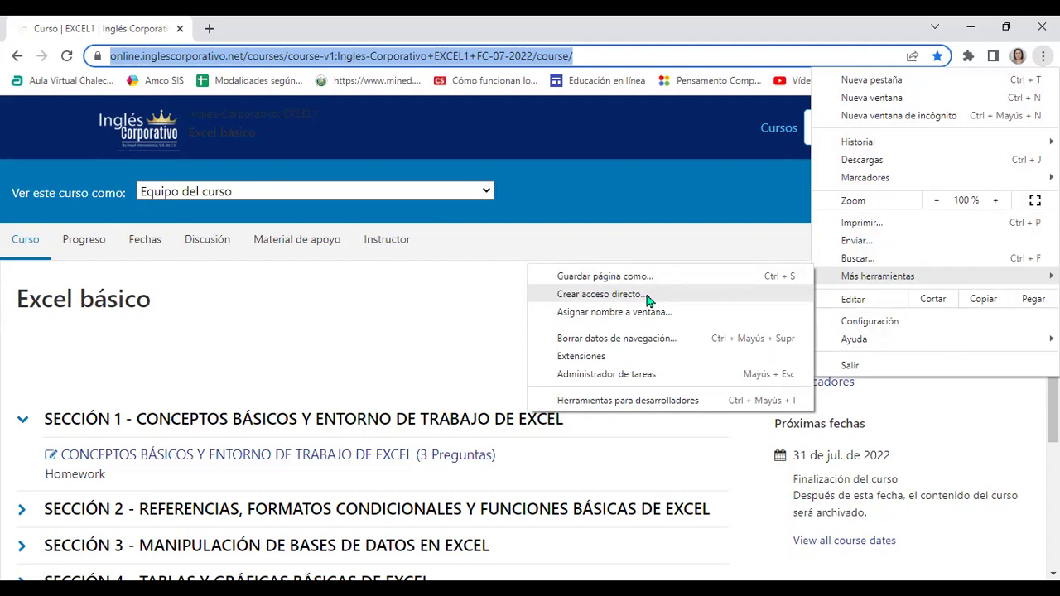
click(649, 297)
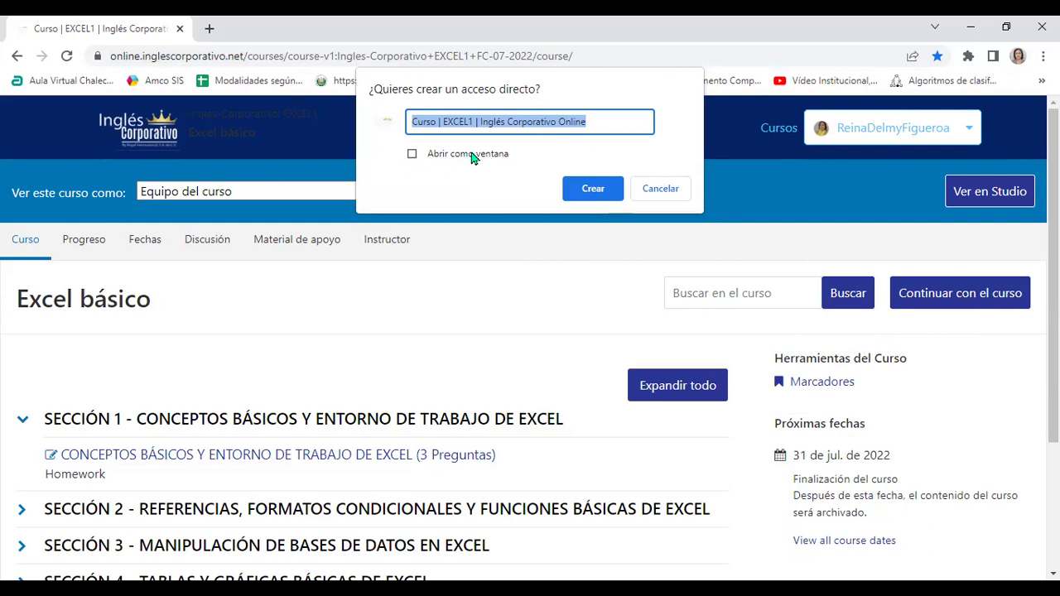
click(605, 193)
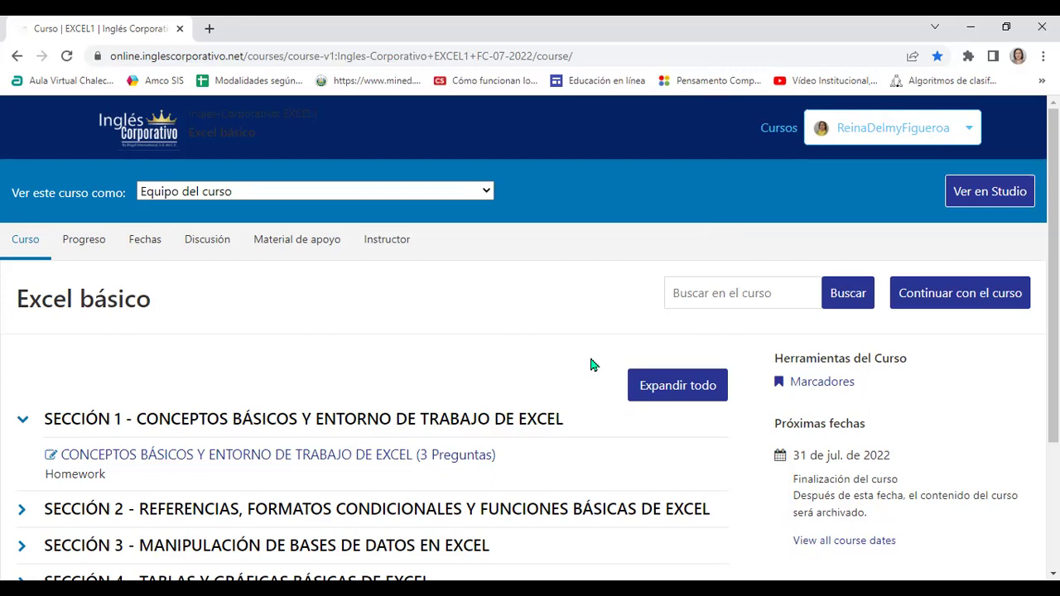
click(478, 55)
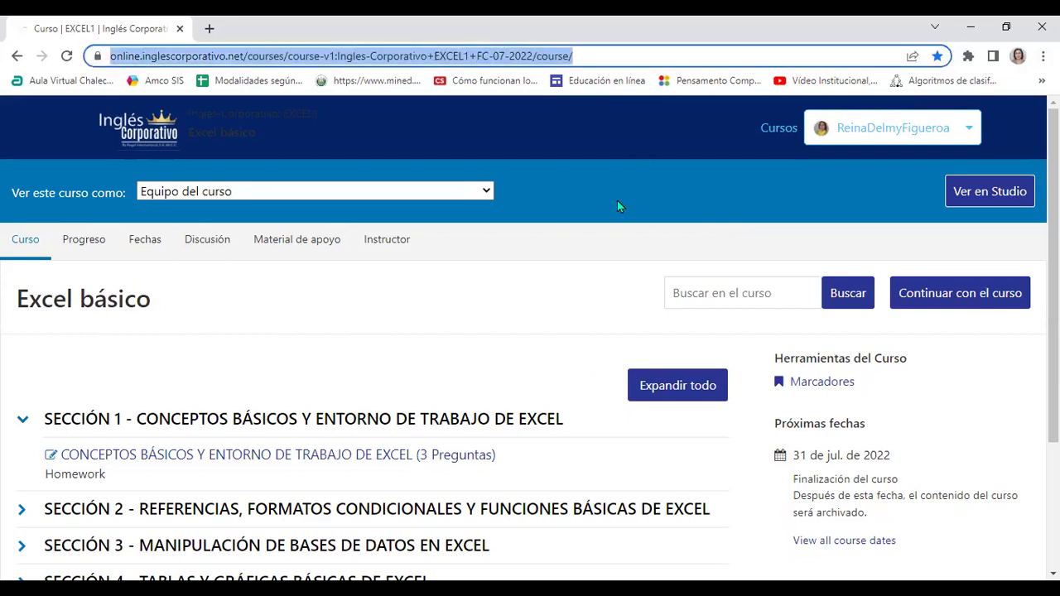
click(468, 377)
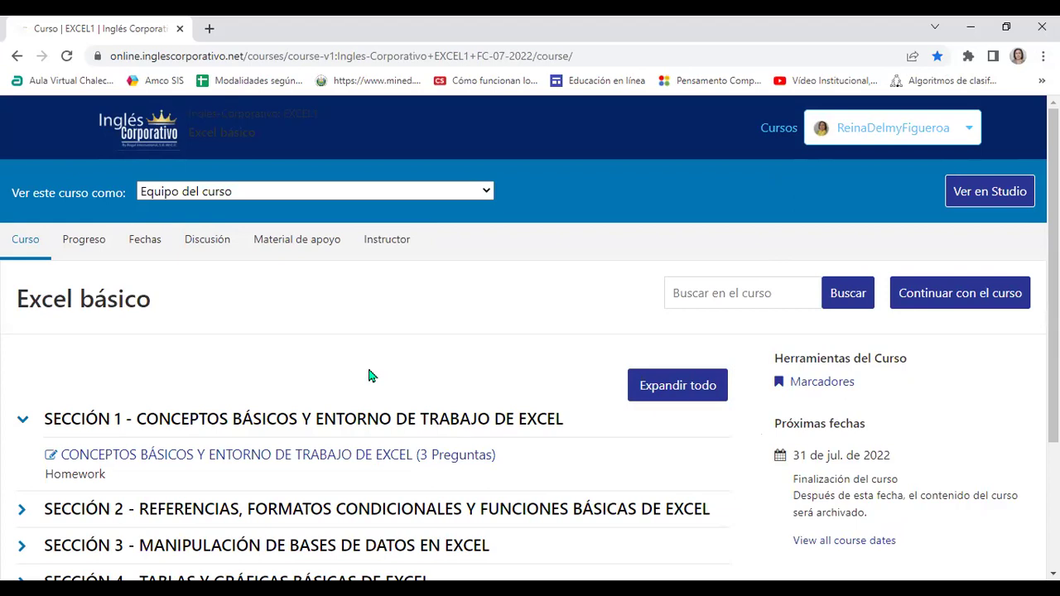
scroll(368, 373, down, 1)
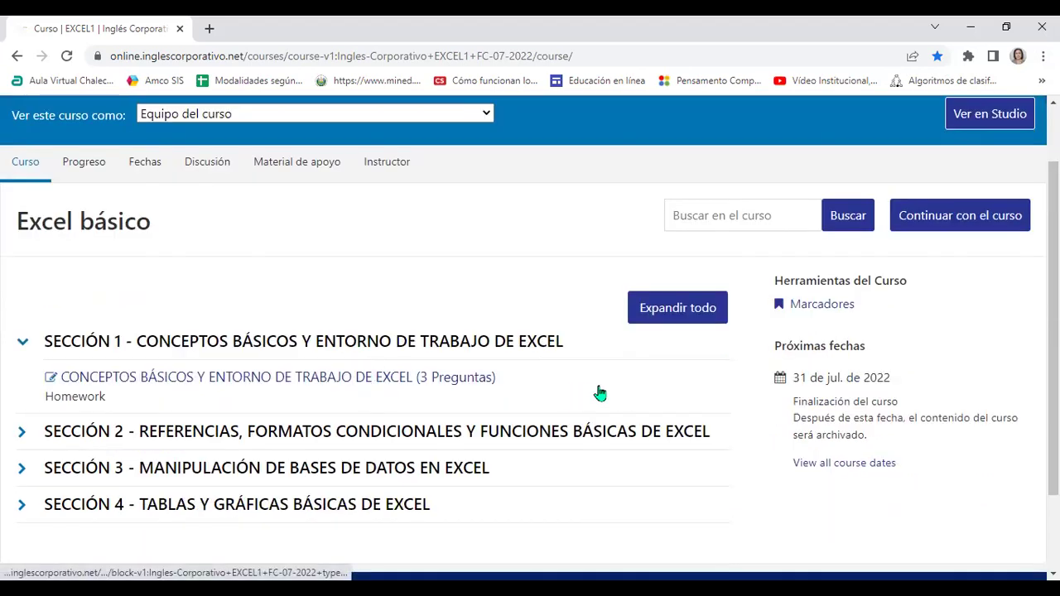
Open lesson 1.4 Navegación en la hoja de cálculo from Sección 1 and show its video full-screen.
click(309, 381)
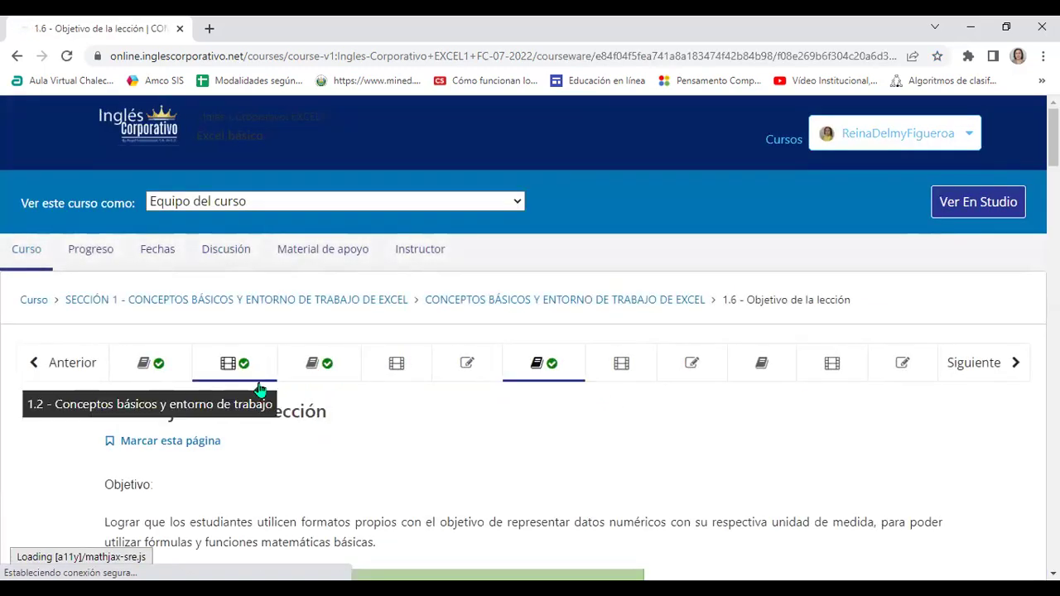
click(396, 365)
scroll(396, 371, down, 3)
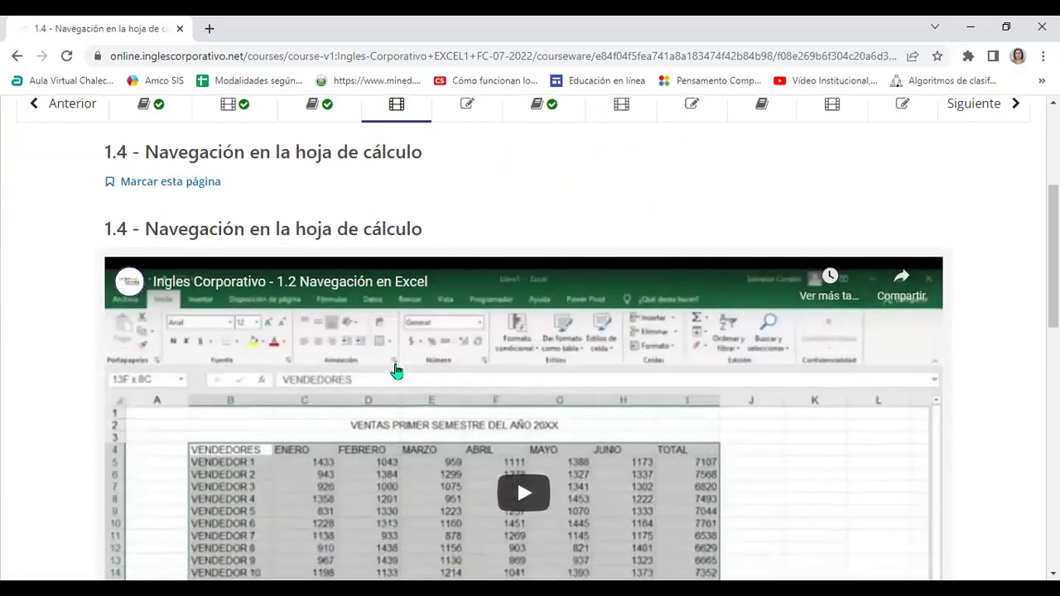
scroll(396, 371, down, 2)
scroll(396, 372, down, 1)
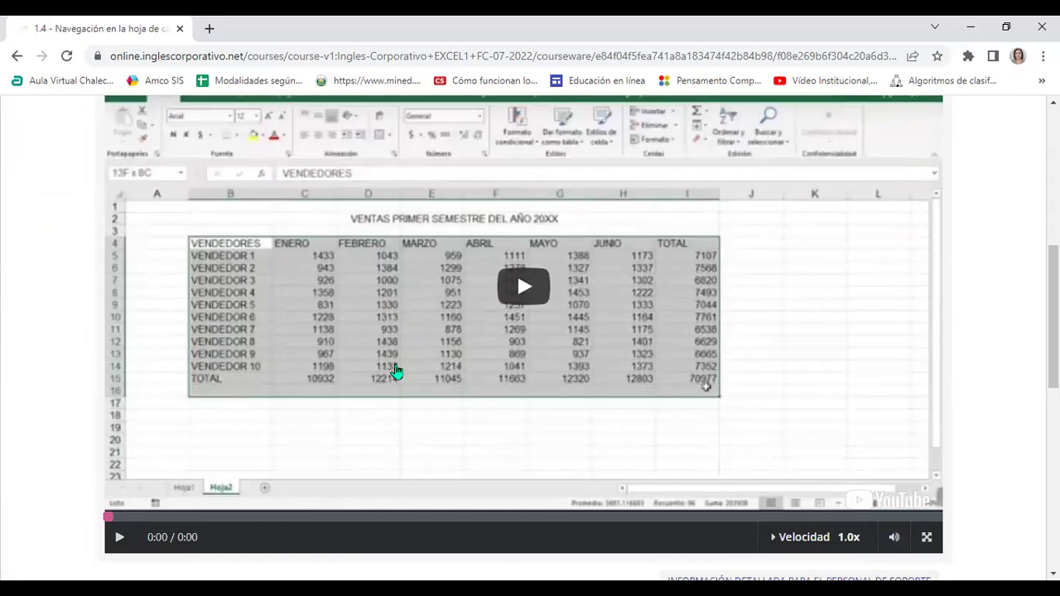
key(F11)
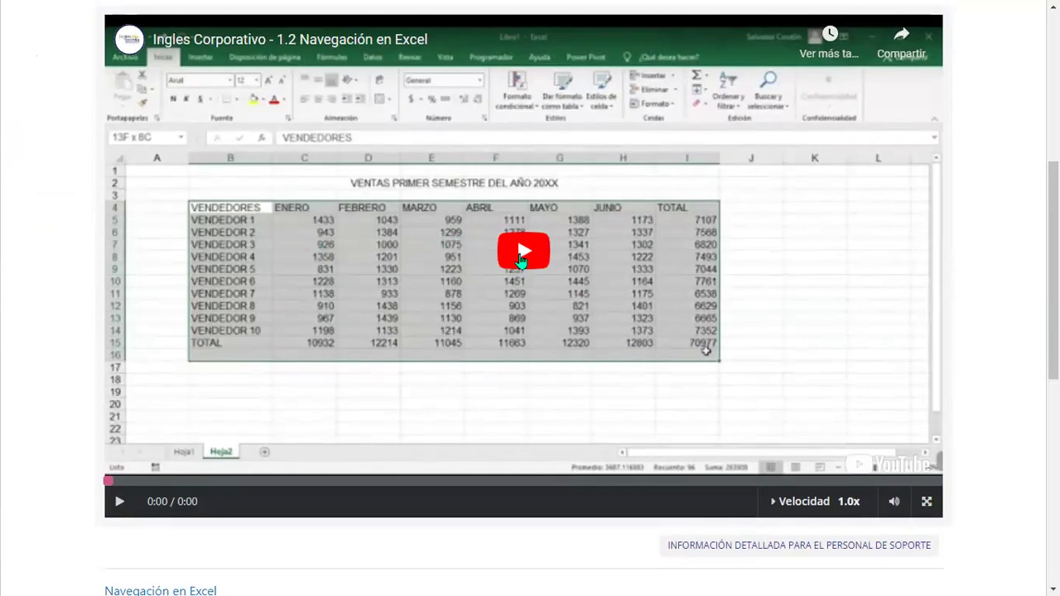
Play the 'Ingles Corporativo - 1.2 Navegación en Excel' video through to 4:59 / 5:00.
click(521, 261)
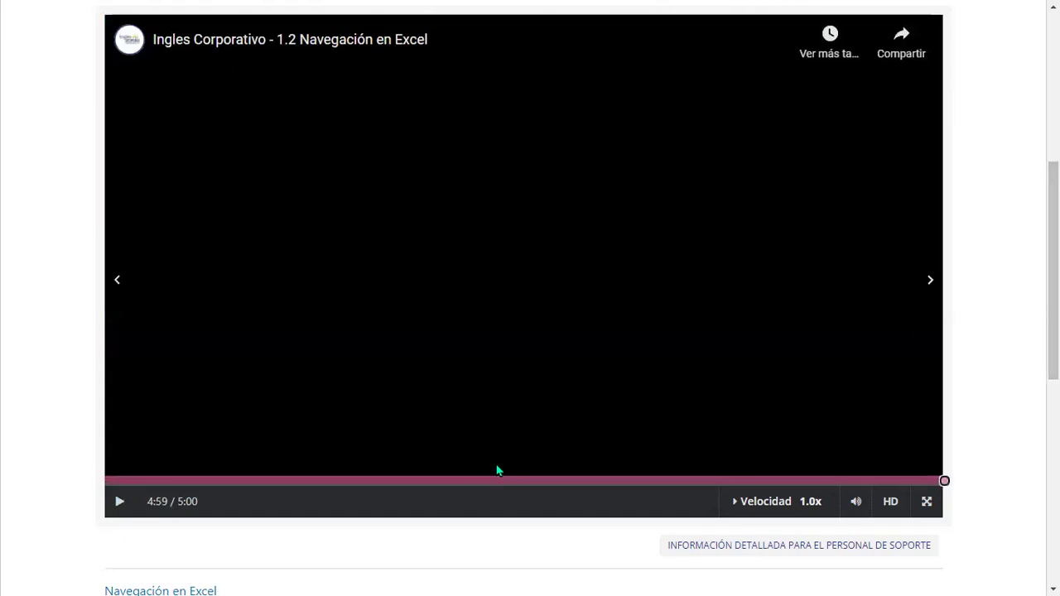
scroll(512, 461, down, 1)
Scroll the Hoja1 shortcut list down to the F-key entries, then show the Hoja4 sales sheet.
scroll(511, 459, down, 2)
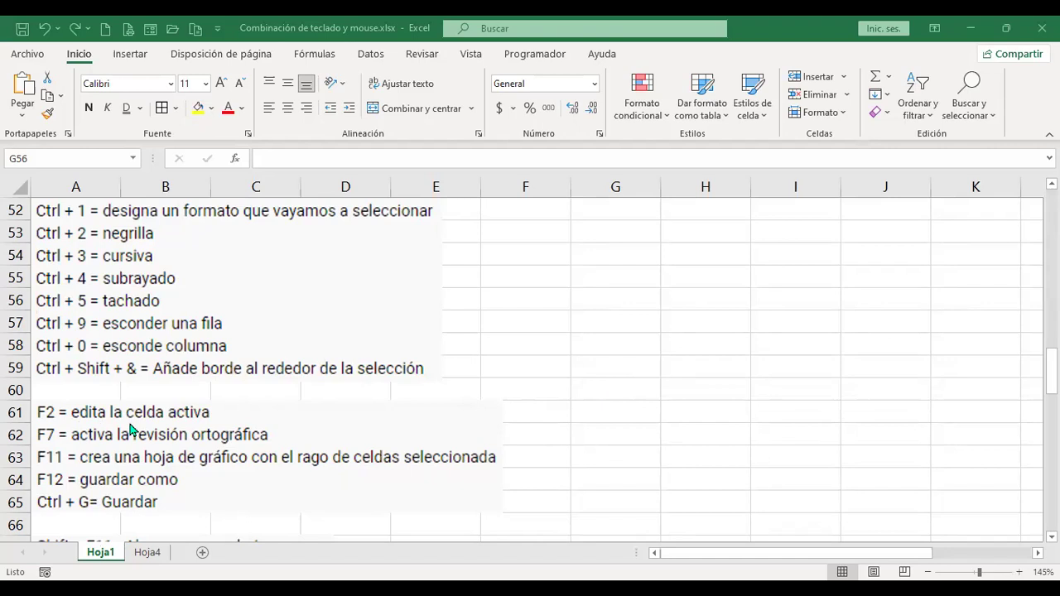
click(152, 554)
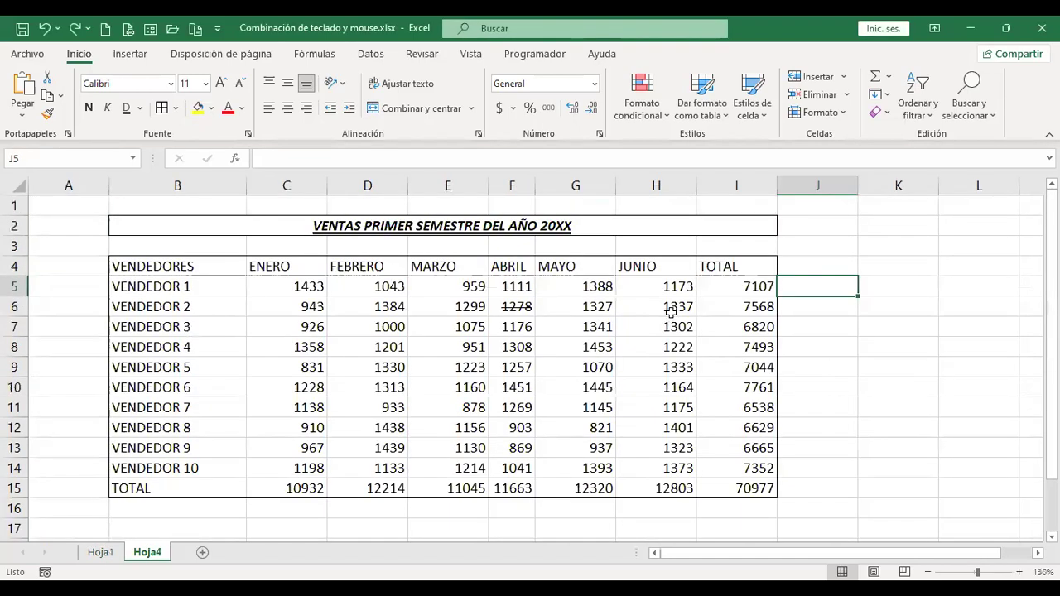
Edit the B2 title so it reads VENTAS PRIMER SEMESTRE DEL AÑO 2022.
click(584, 226)
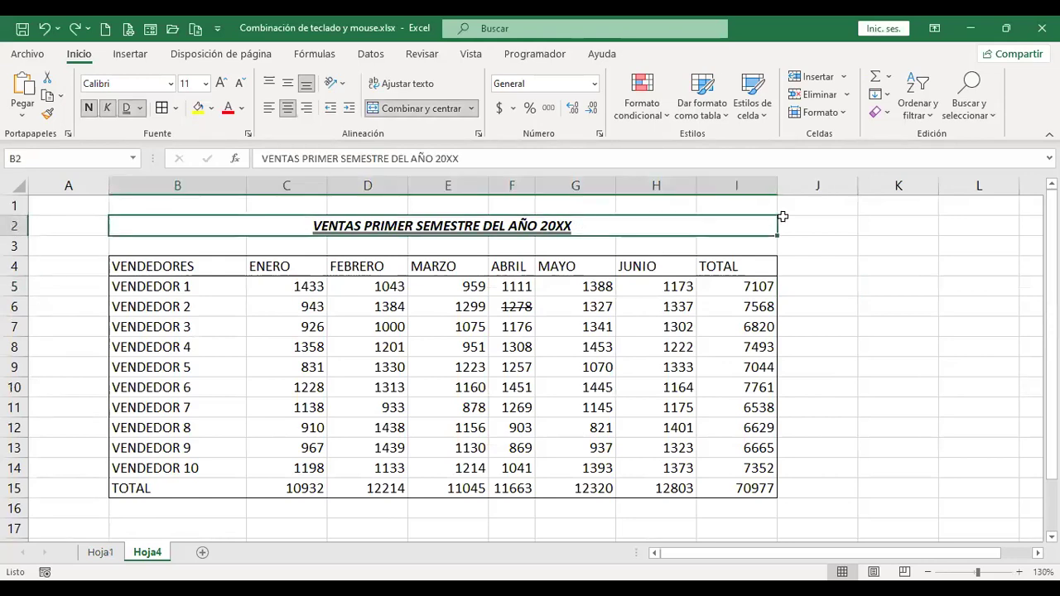
key(Delete)
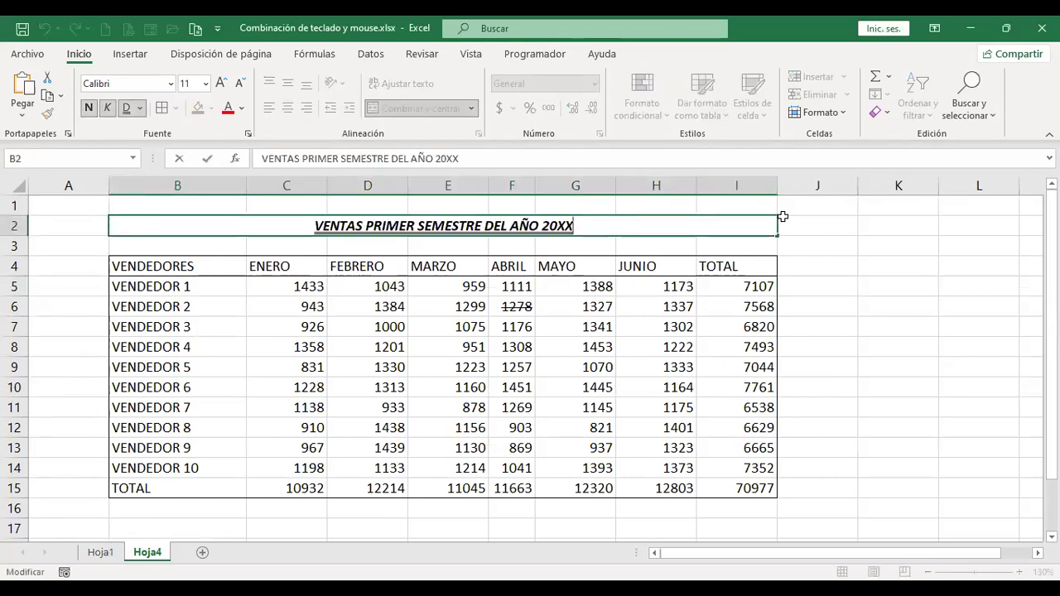
key(Left)
key(Left)
key(Left)
key(Left)
key(Left)
key(Left)
key(Left)
key(Left)
key(Left)
key(Left)
key(Left)
key(Left)
key(Left)
key(Left)
key(Left)
key(Left)
key(Left)
key(Left)
key(Left)
key(Left)
key(shift+Right)
key(shift+Right)
key(shift+Right)
key(shift+Right)
key(shift+Right)
key(shift+Right)
key(shift+Right)
key(shift+Right)
key(shift+Right)
key(shift+Right)
key(shift+Right)
key(shift+Right)
key(shift+Right)
key(shift+Right)
key(shift+Right)
key(shift+Right)
key(shift+Right)
key(shift+Right)
key(shift+Right)
key(shift+Right)
key(shift+Right)
key(Left)
key(Return)
key(Up)
key(F2)
key(BackSpace)
key(BackSpace)
text(22)
key(Return)
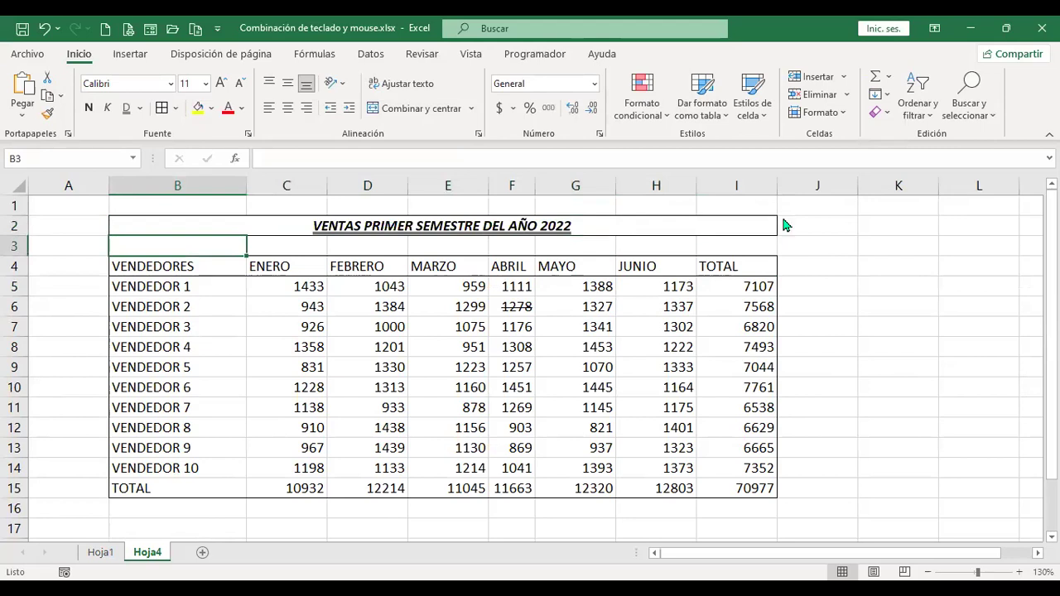
Flip between Hoja1 and Hoja4 with Ctrl+PgUp/PgDn and move the active cell to K4.
key(ctrl+Page_Up)
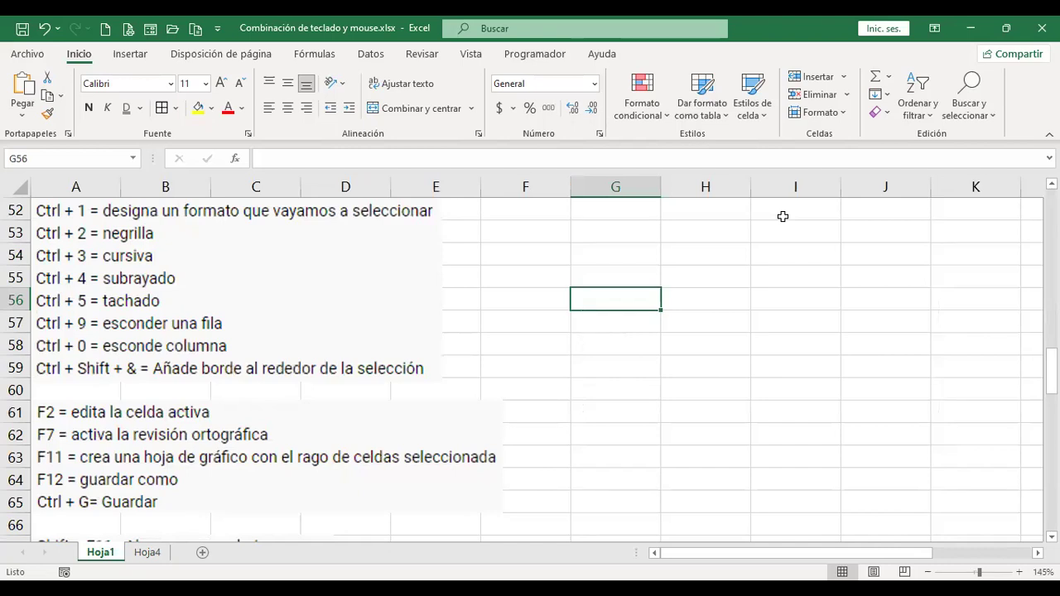
key(ctrl+Page_Down)
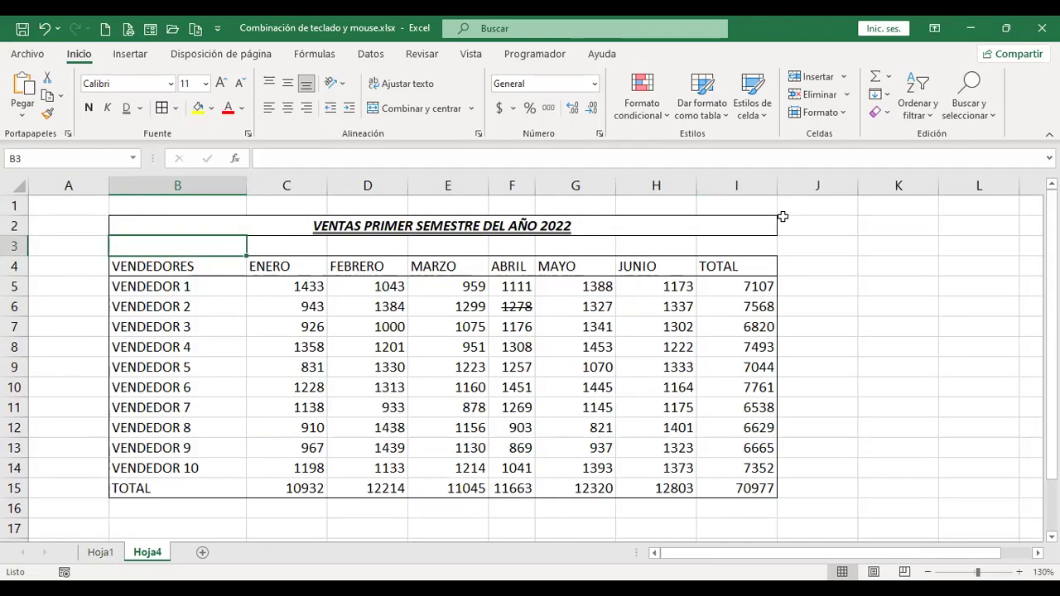
key(Right)
key(Right)
key(Right)
key(Right)
key(Right)
key(Right)
key(Right)
key(Right)
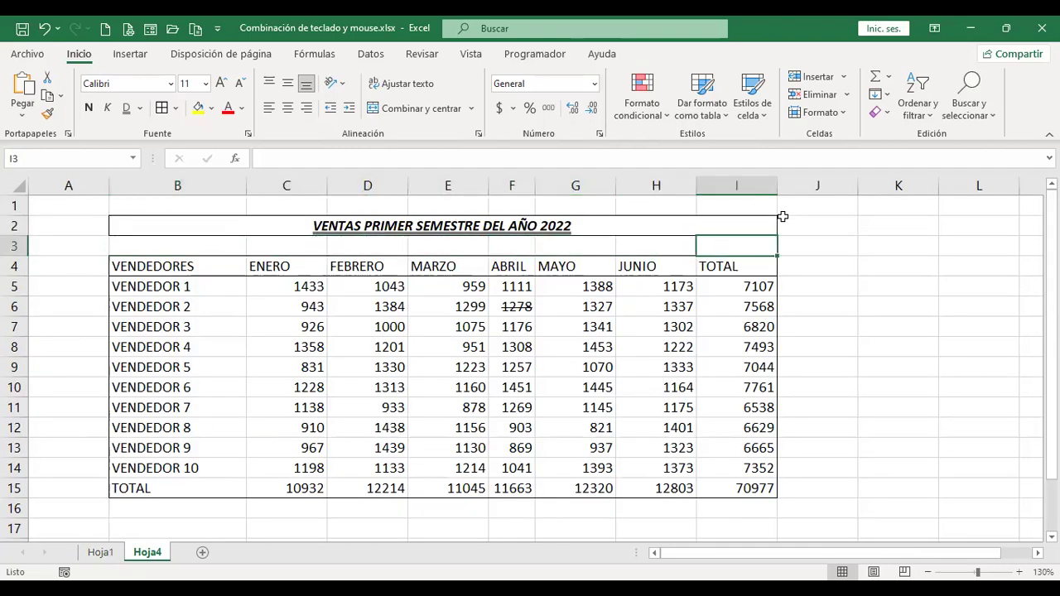
key(Down)
key(Right)
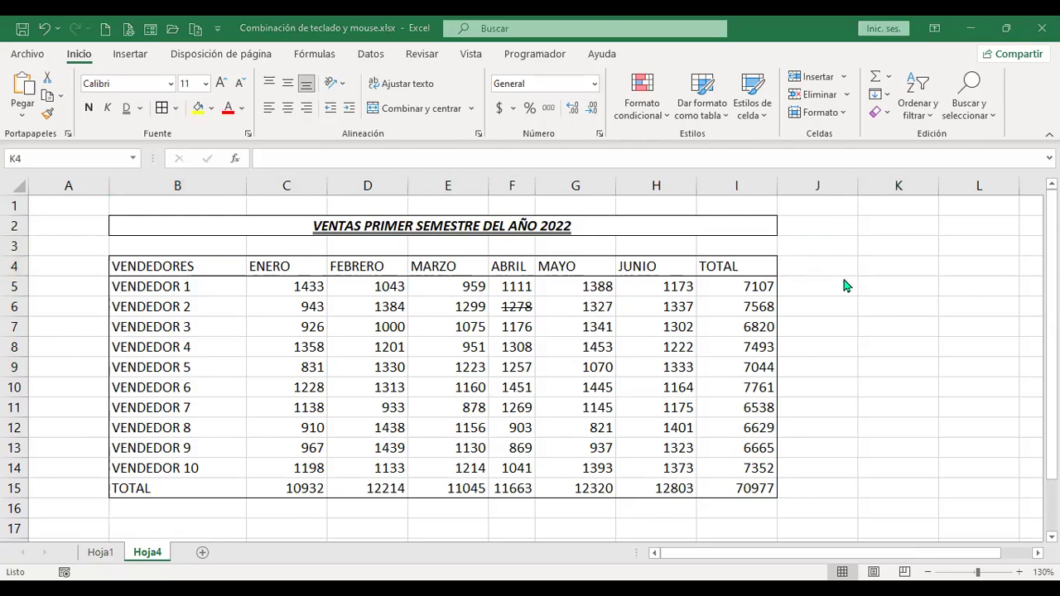
Enter a person's full name in K4 and the test text 'asd' in K5.
click(870, 272)
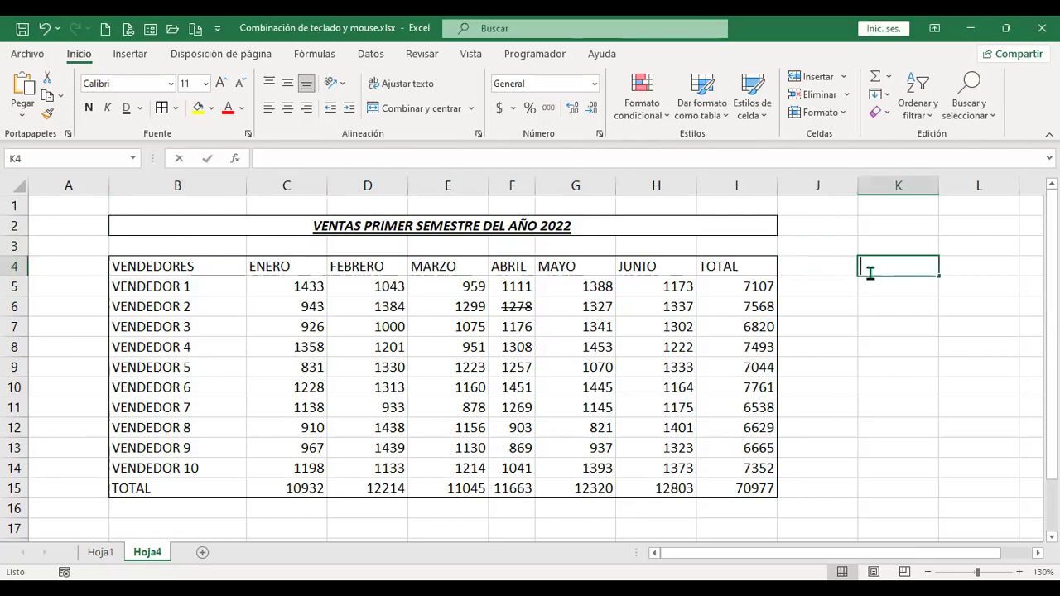
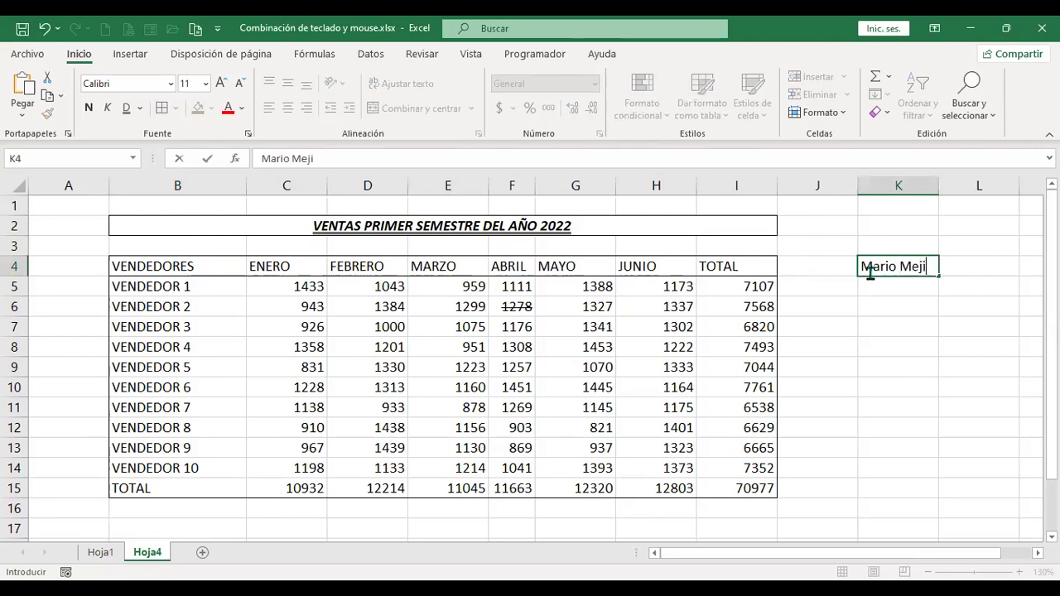
key(Return)
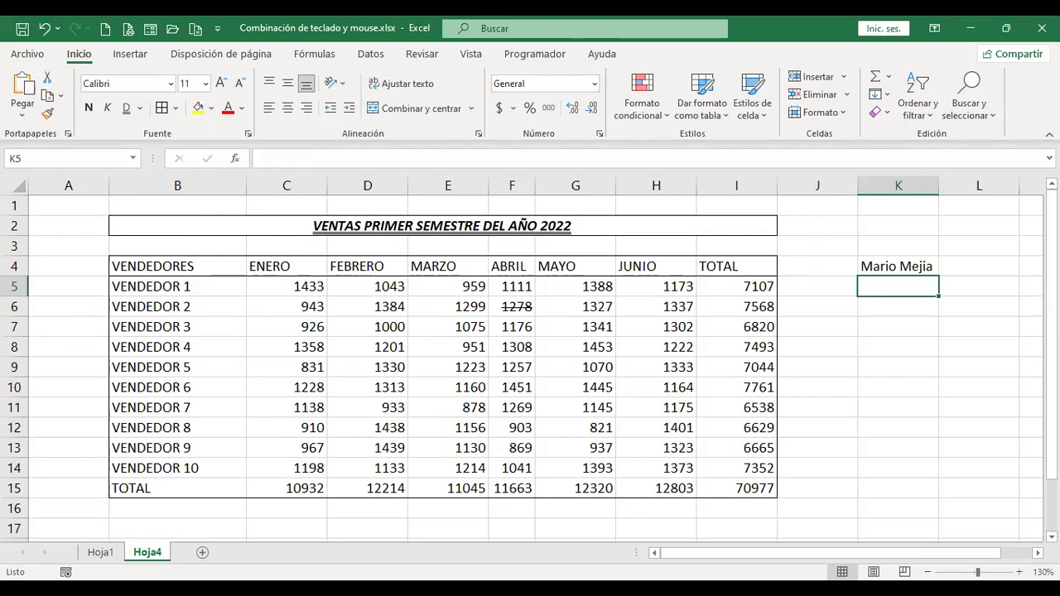
text(asd)
key(Return)
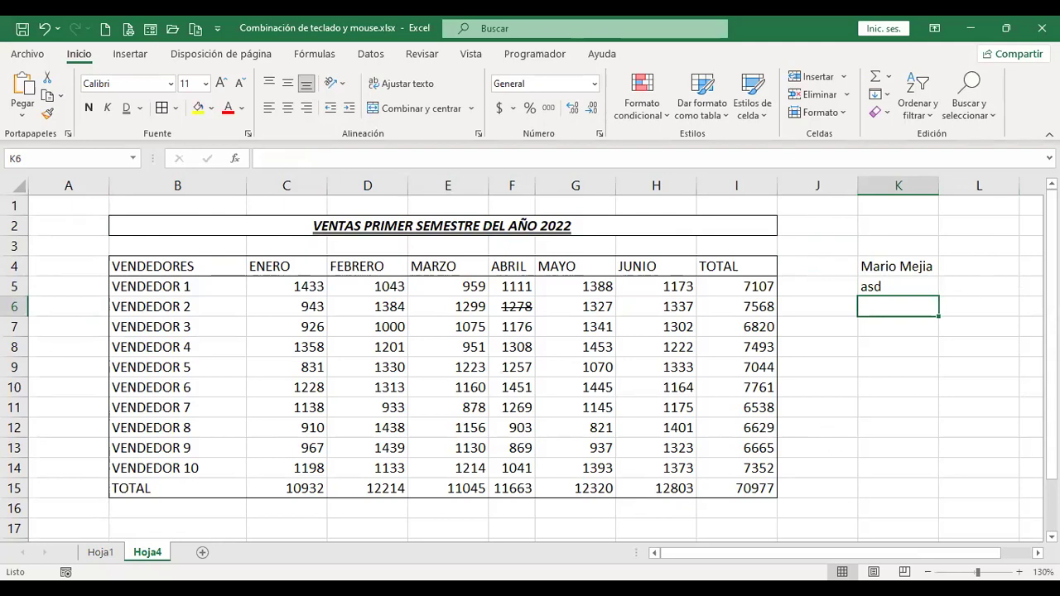
View Hoja1 and scroll its shortcut list down to the keyboard image.
click(101, 553)
scroll(157, 463, down, 8)
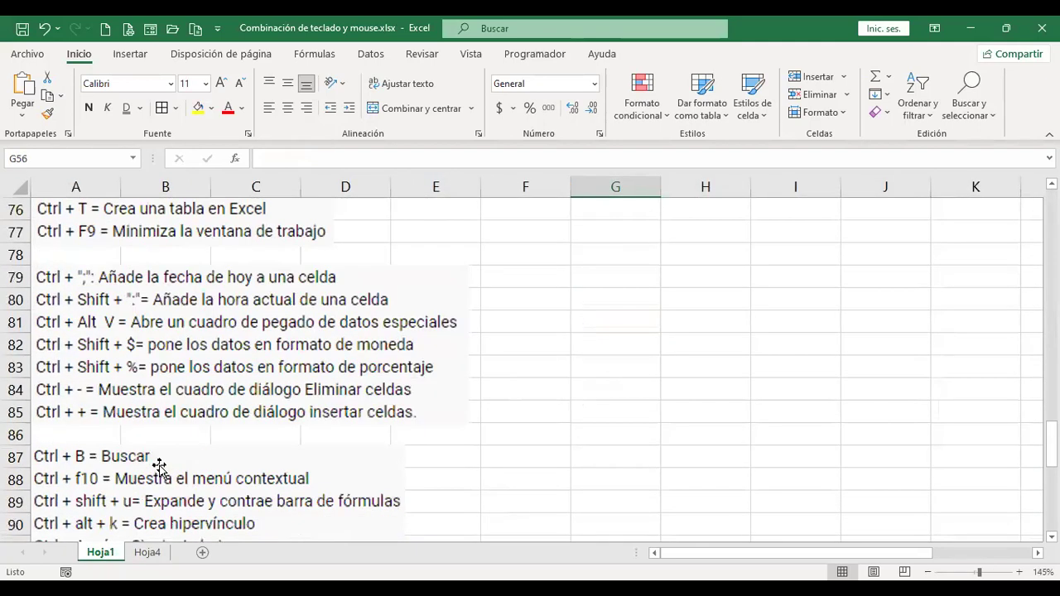
scroll(159, 467, down, 6)
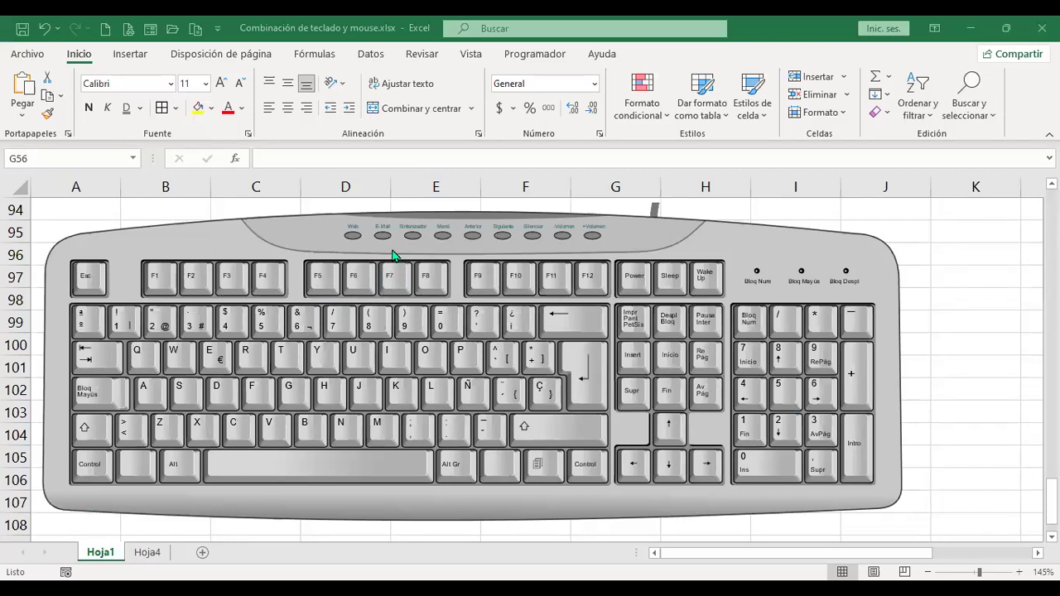
Run an F7 spelling check on Hoja4 from the sheet start and cancel it without changes.
click(150, 553)
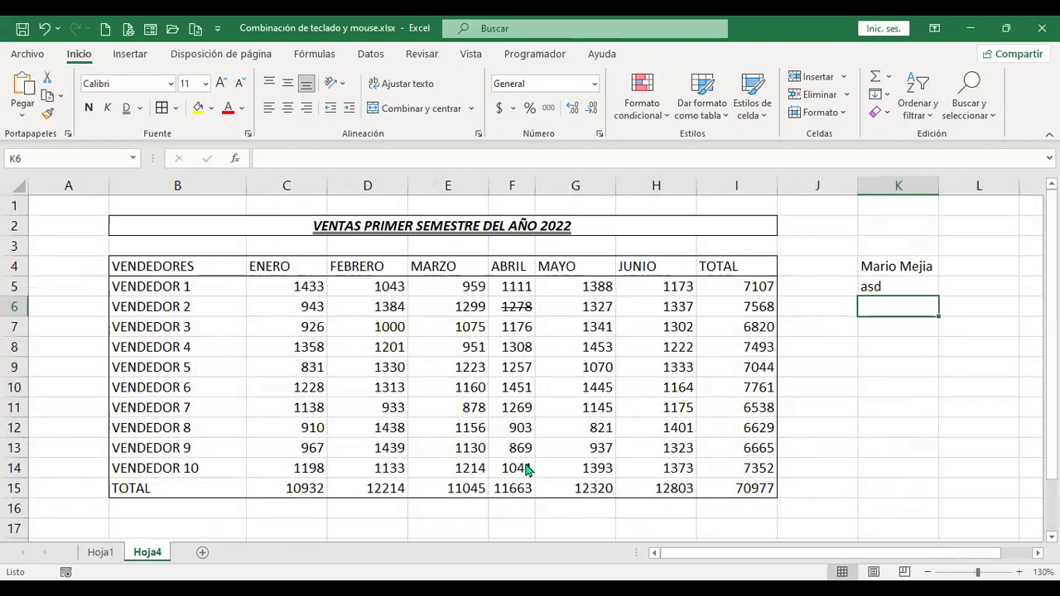
key(F7)
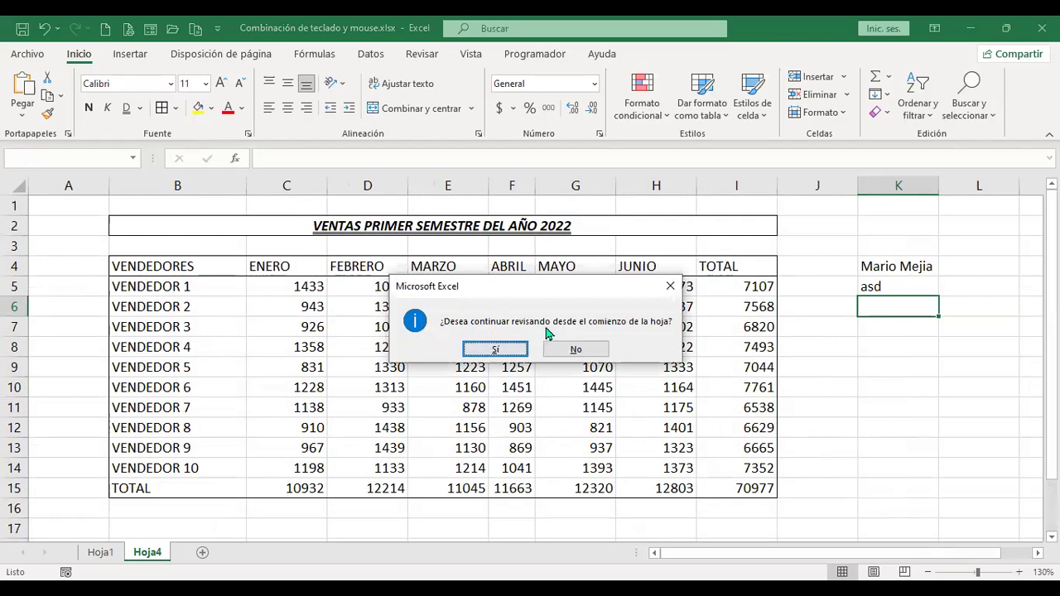
click(495, 349)
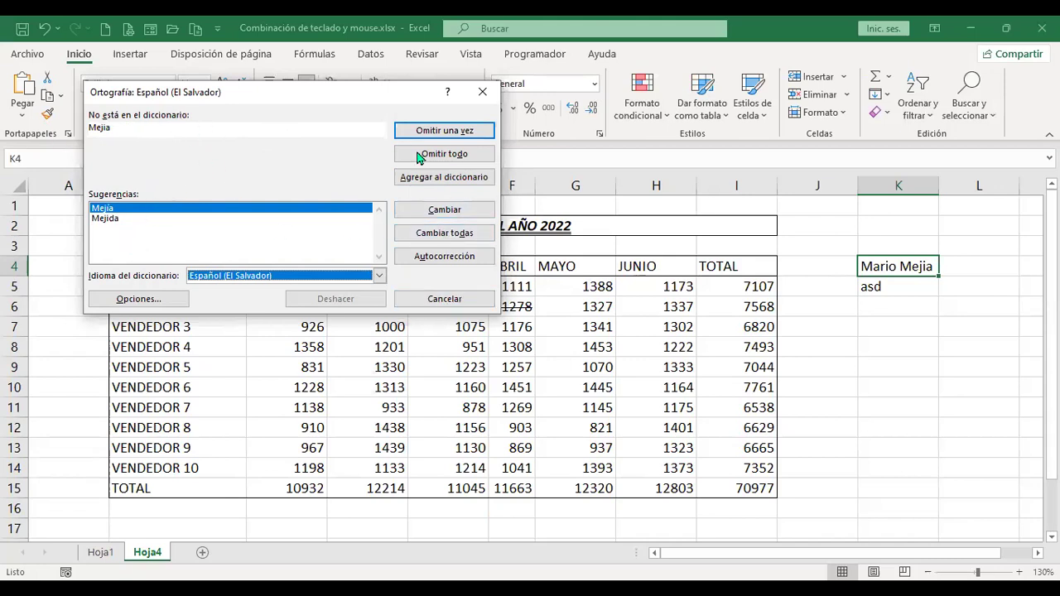
click(444, 299)
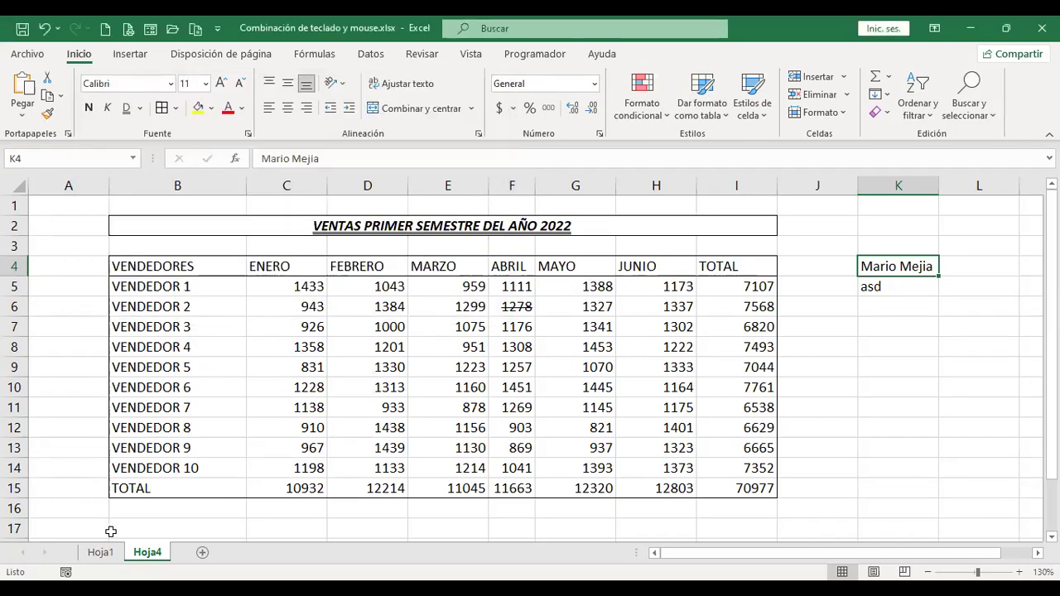
Chart the ten vendors' ENERO sales (B4:C14) on new chart sheet Gráfico1, returning to Hoja4.
click(104, 555)
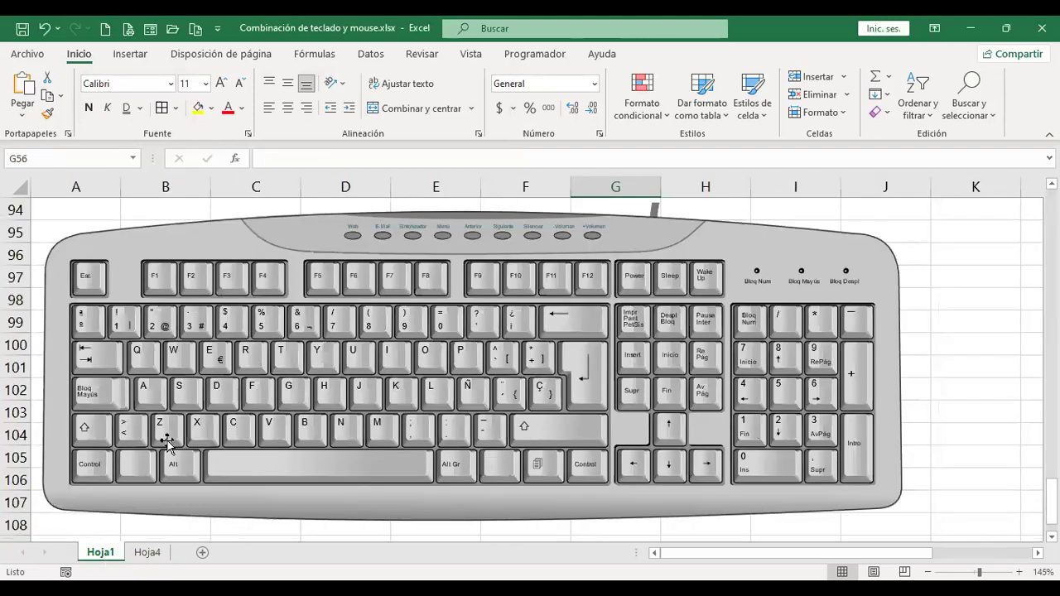
scroll(166, 445, up, 15)
scroll(172, 431, down, 2)
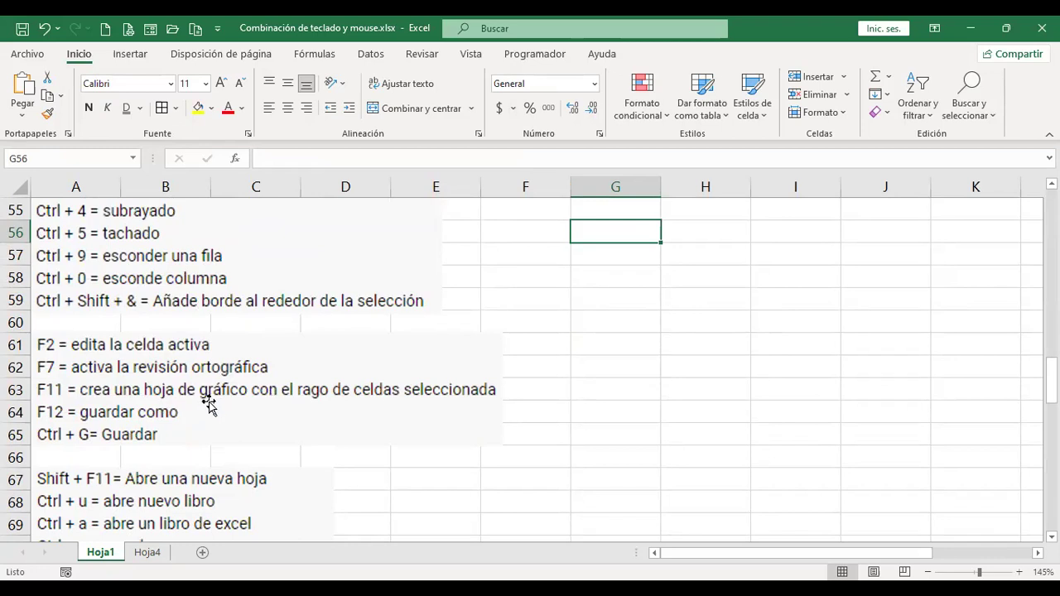
click(146, 556)
drag(190, 264, 292, 466)
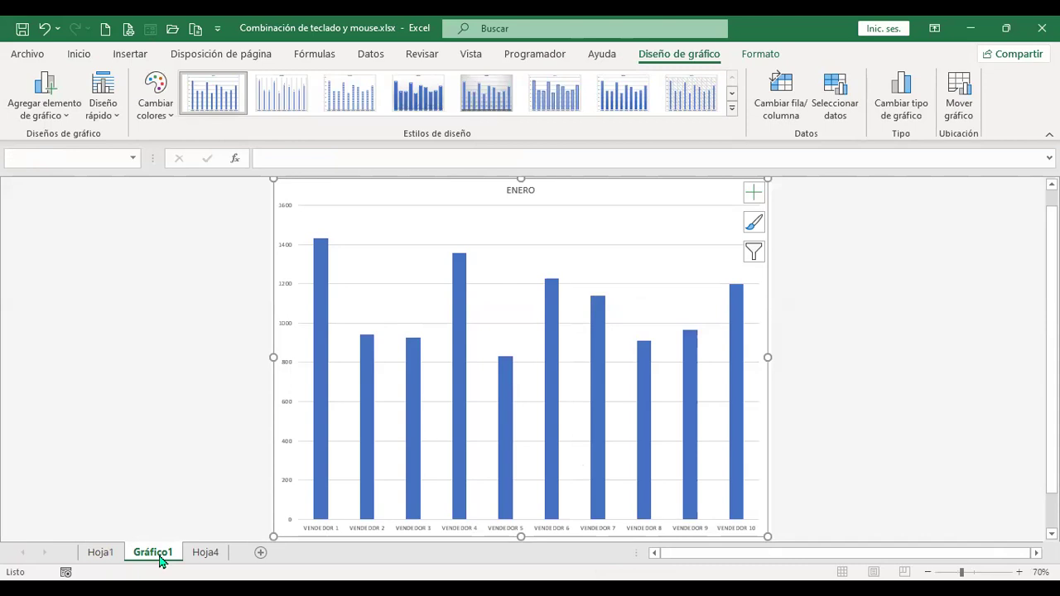
click(203, 559)
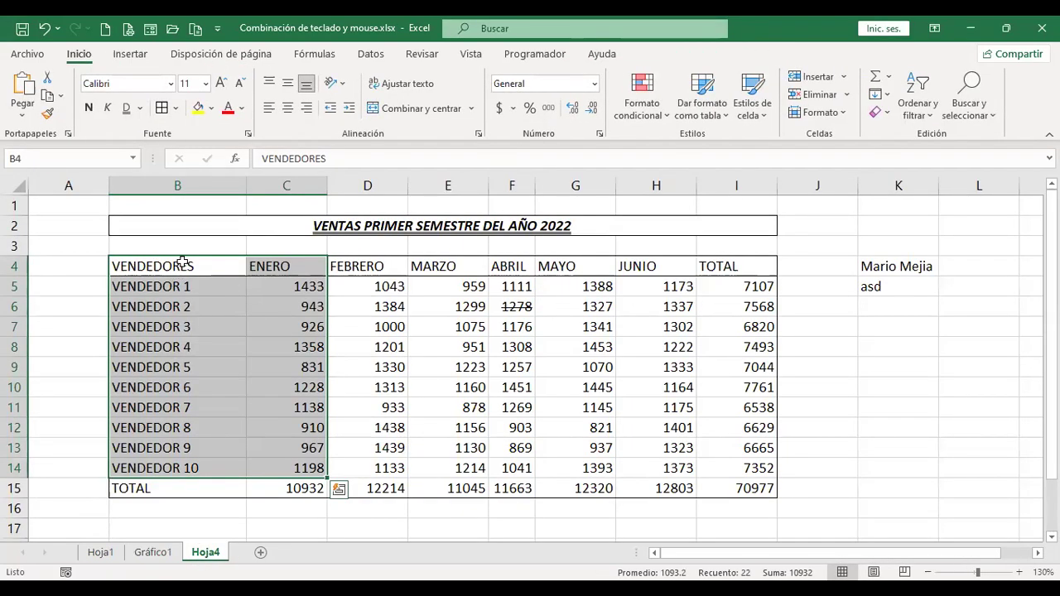
Create chart sheet Gráfico2 from B4:B9 plus D4:D9 (FEBRERO, vendors 1–5), then show Hoja1.
drag(180, 263, 207, 361)
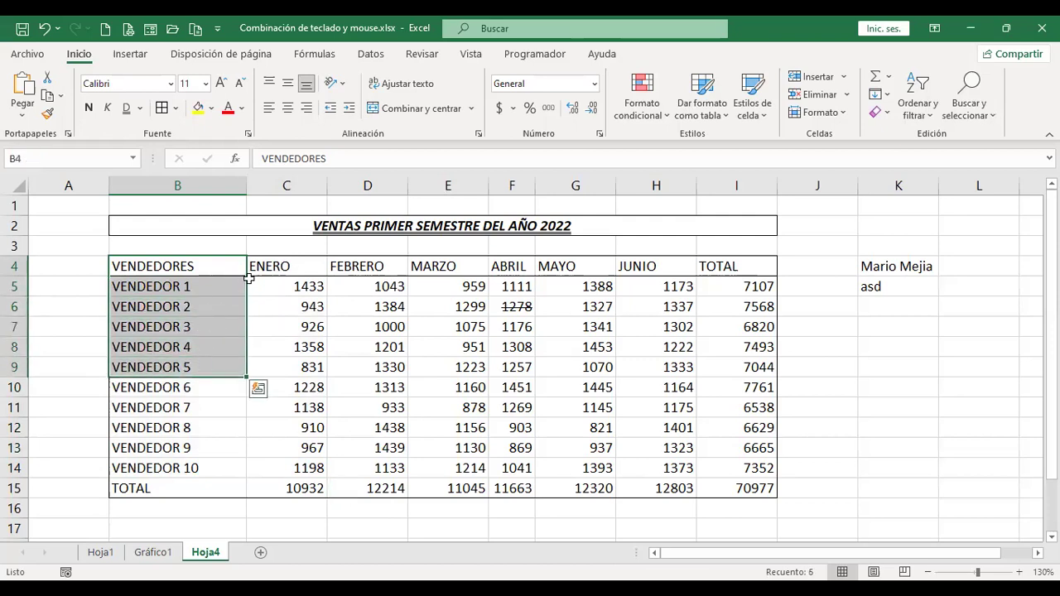
ctrl+drag(366, 262, 367, 363)
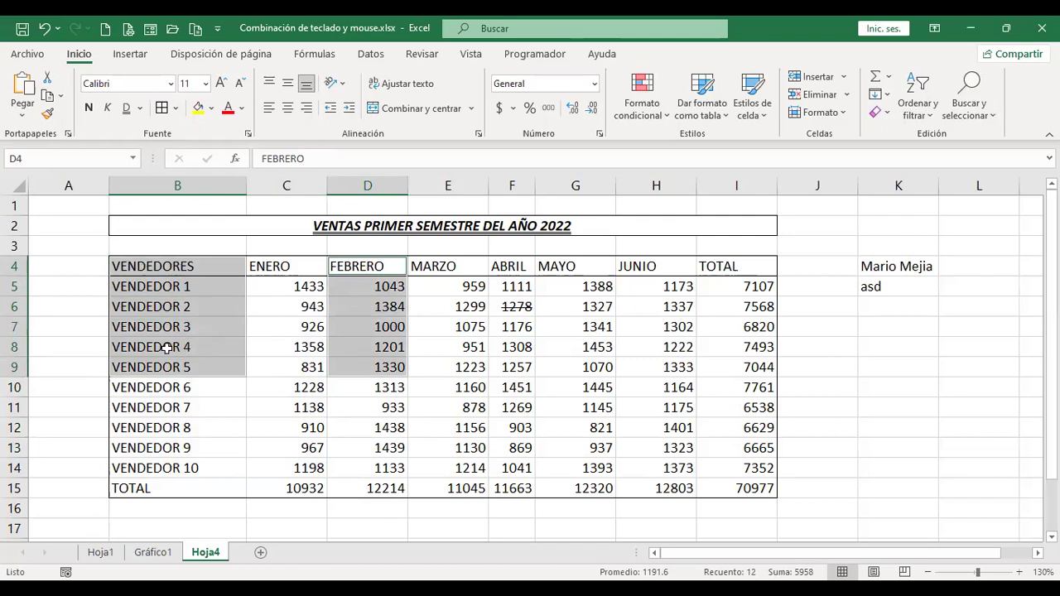
key(F11)
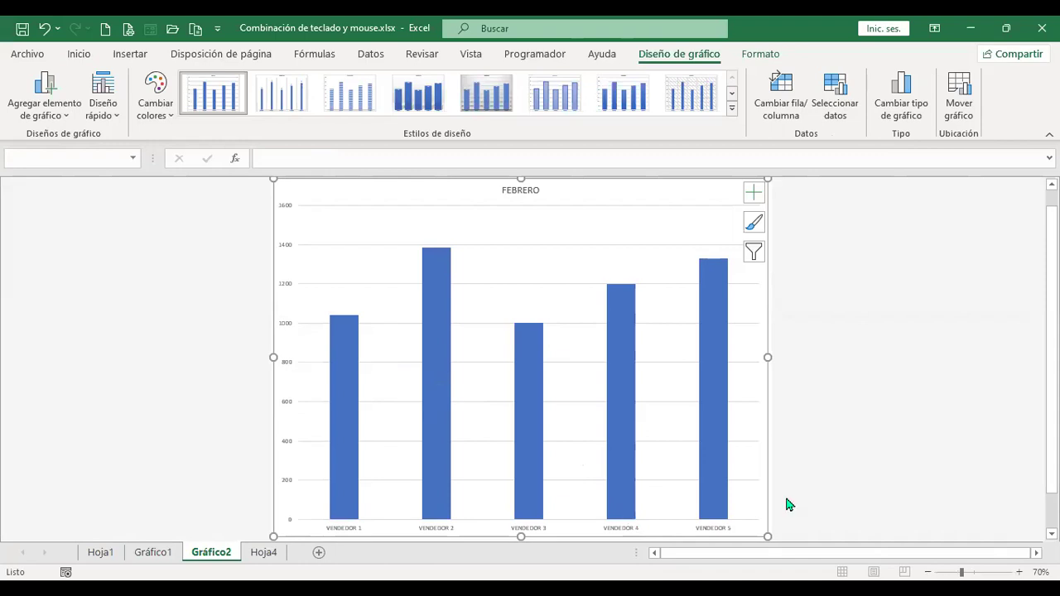
click(262, 552)
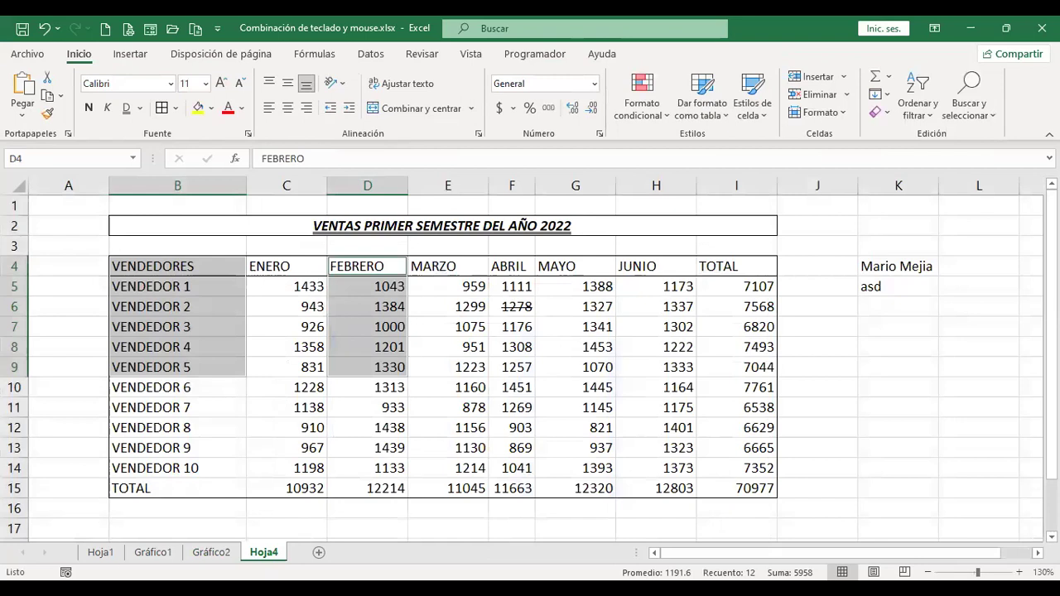
click(100, 552)
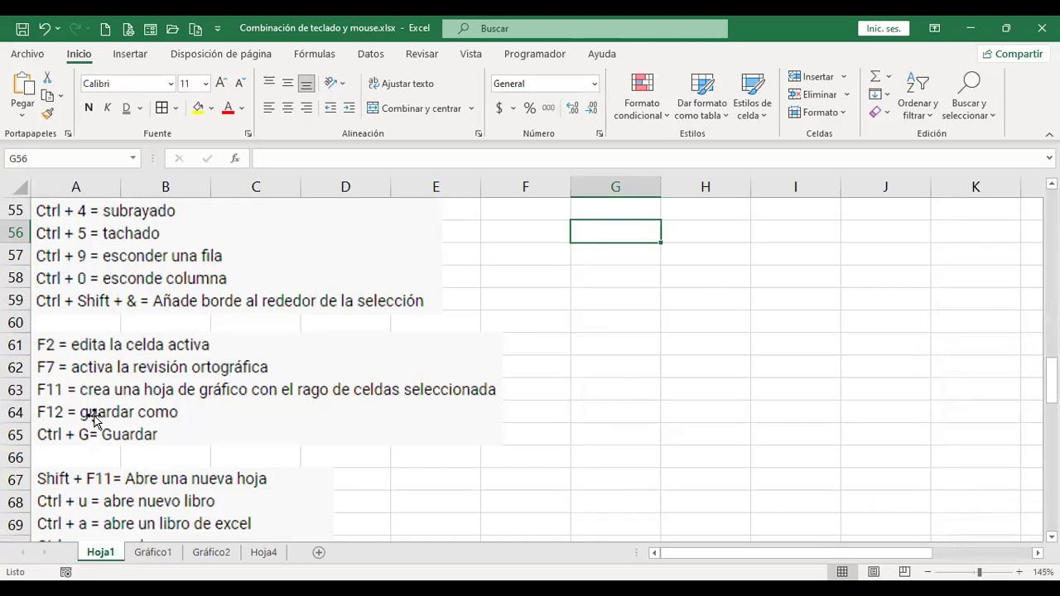
On Hoja4, cancel the F12 Save As dialog and save the workbook via File > Guardar.
click(265, 553)
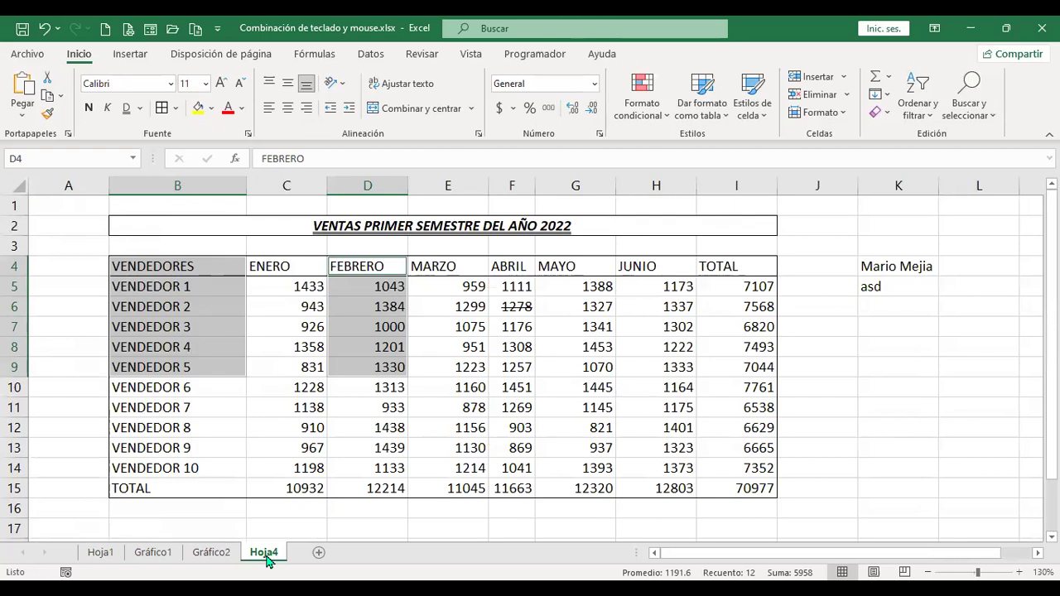
key(F12)
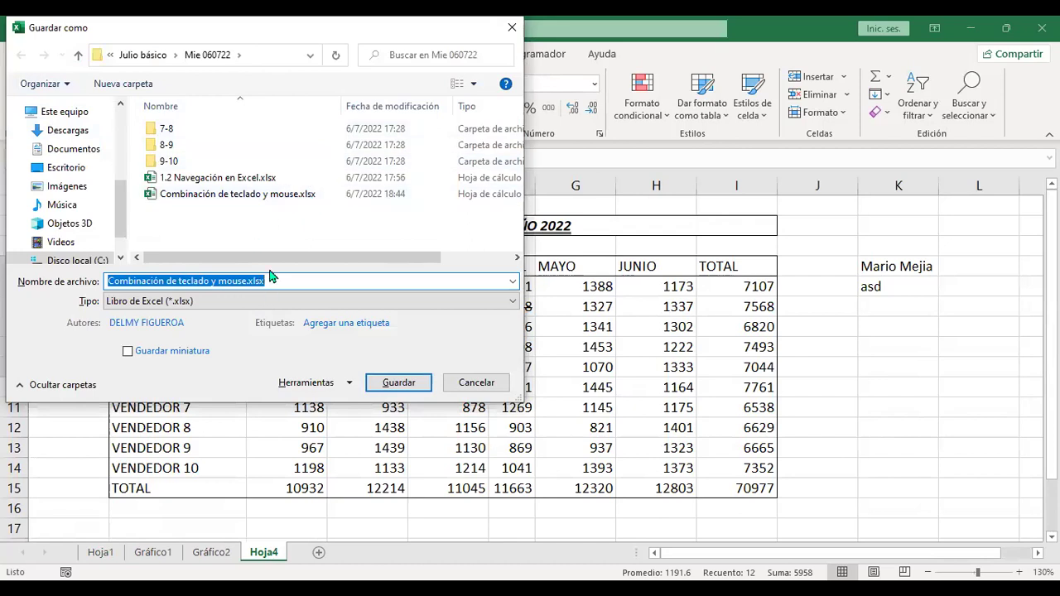
click(475, 384)
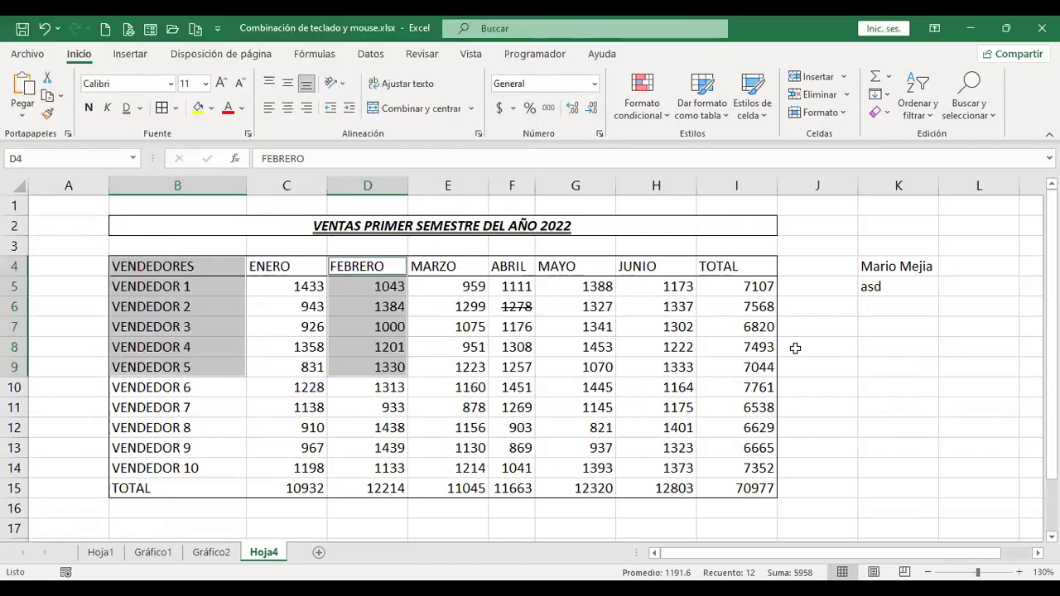
click(28, 54)
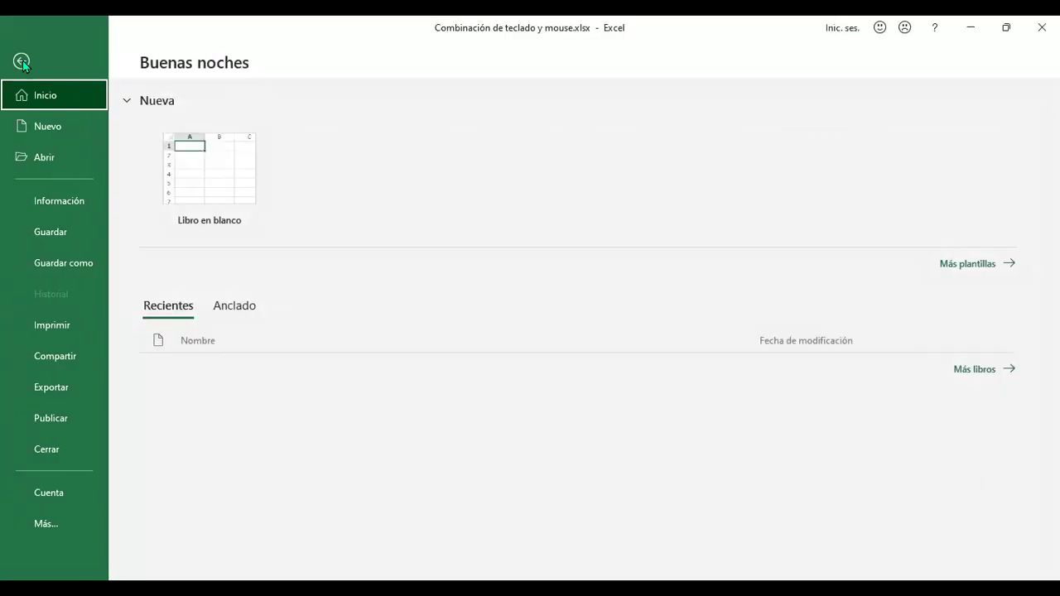
click(74, 238)
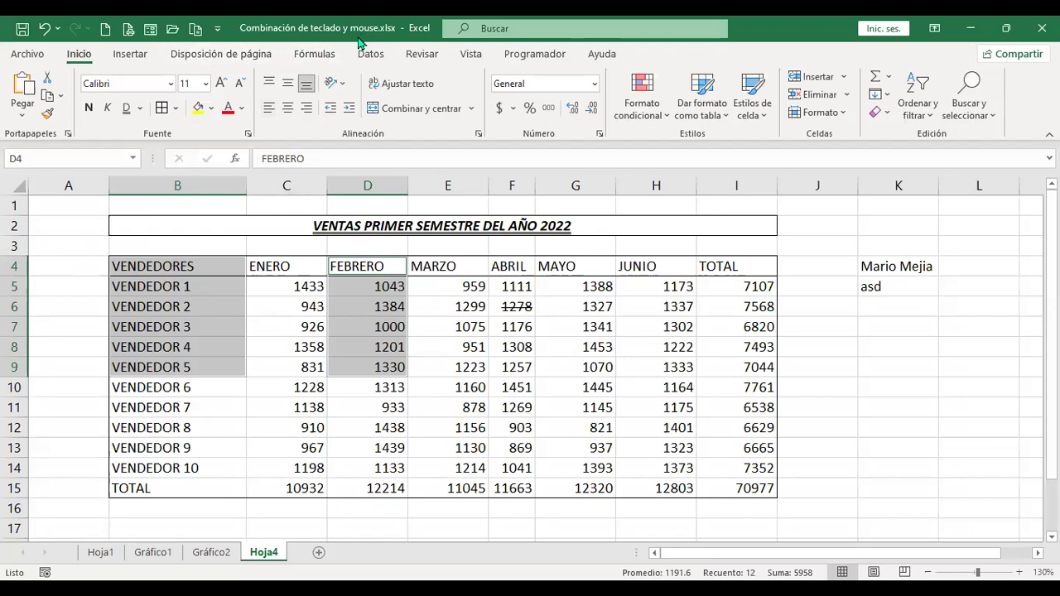
Select C8 then J8, save from the Quick Access Toolbar, and cancel Guardar como.
click(290, 341)
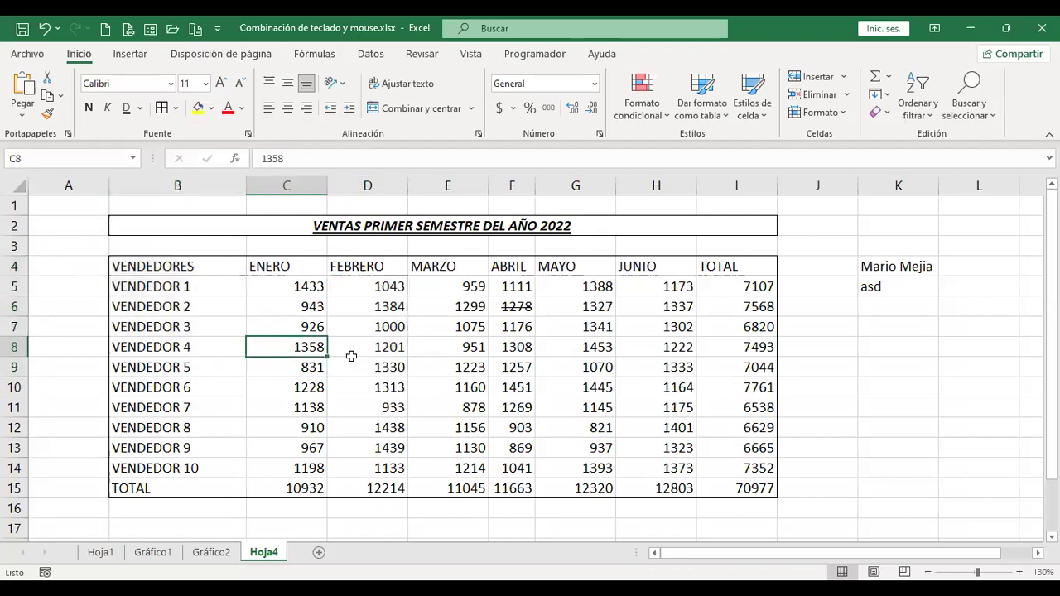
click(829, 348)
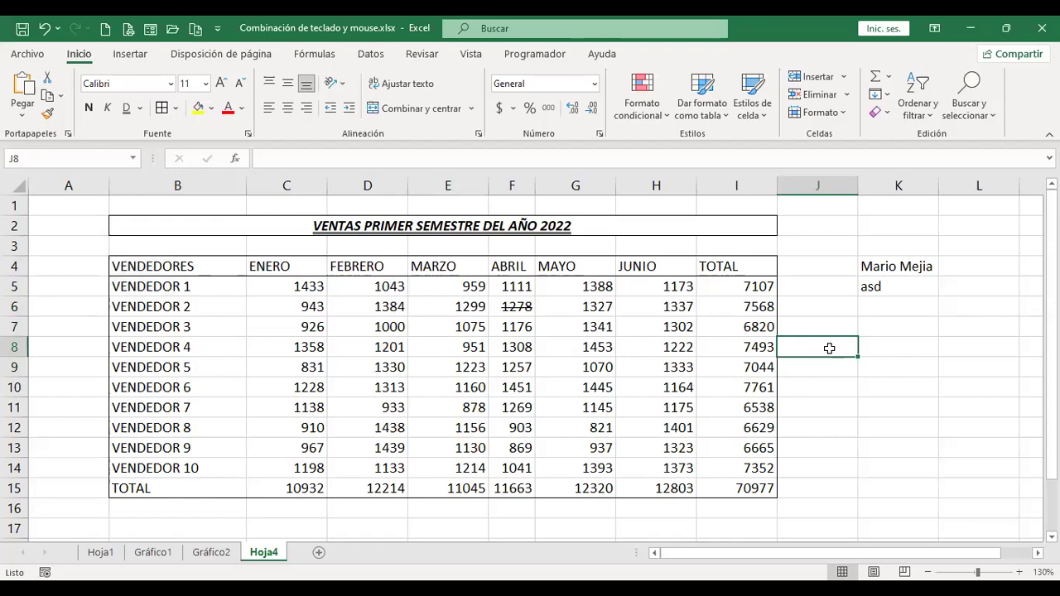
click(21, 28)
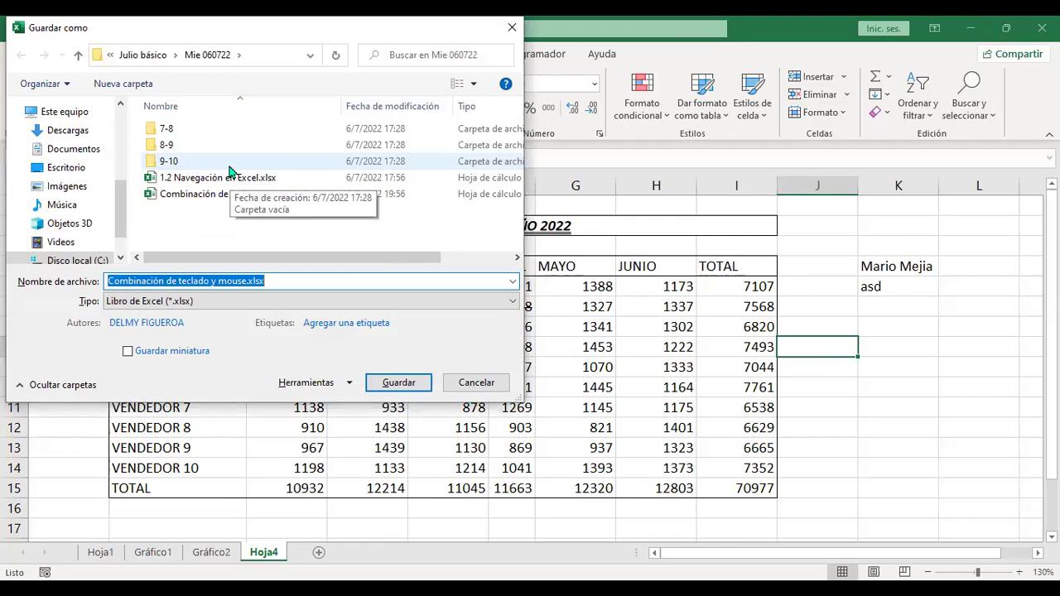
click(493, 382)
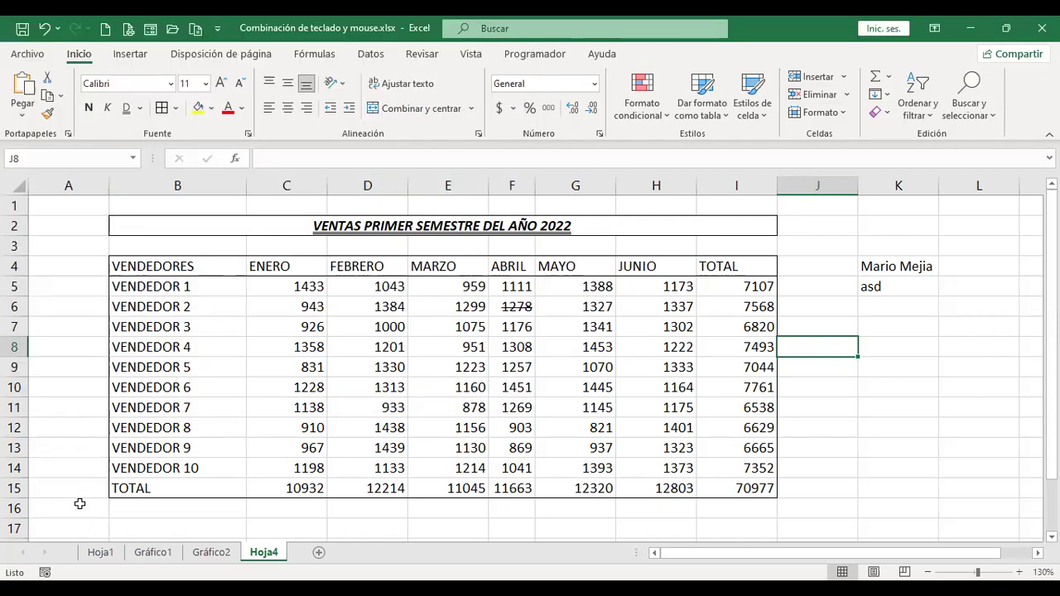
Return to the Hoja1 keyboard-shortcut rows and save the workbook with Ctrl+G.
click(99, 554)
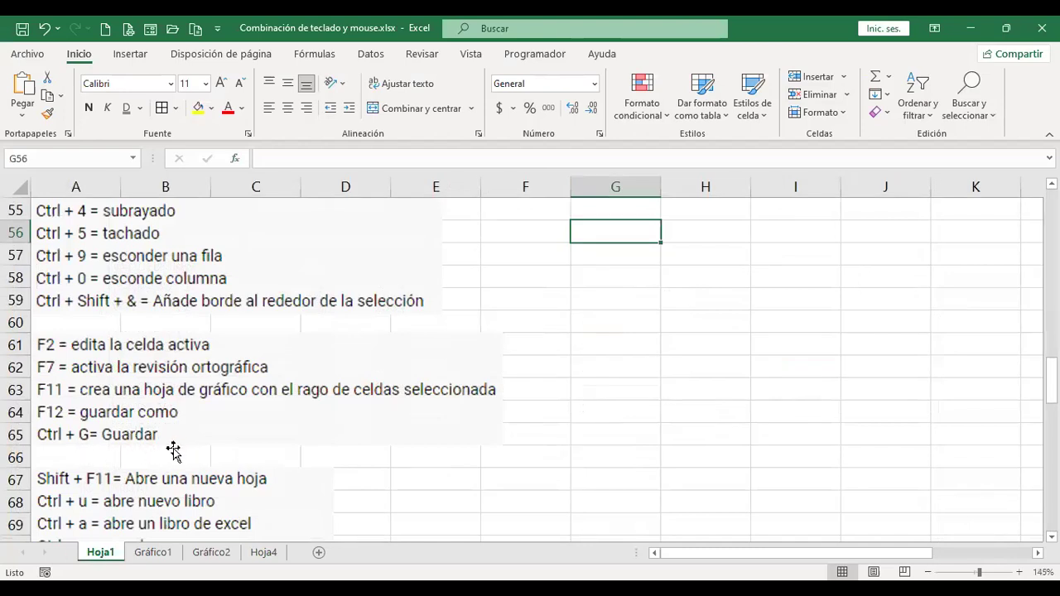
scroll(173, 450, down, 2)
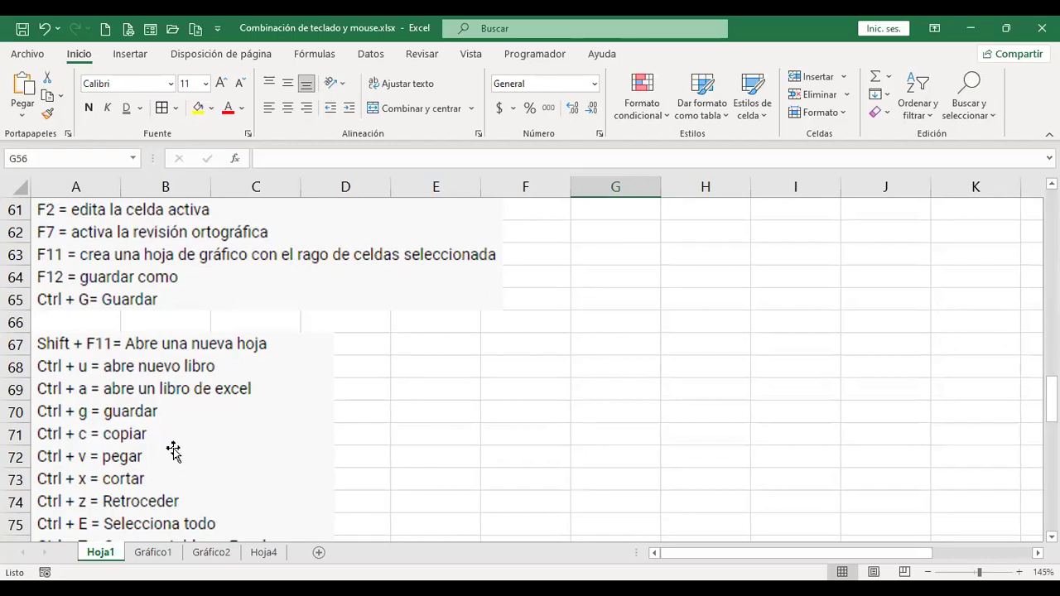
key(ctrl+g)
Insert blank sheets up to Hoja10 with Shift+F11, then delete Hoja10 and Hoja9.
key(shift+F11)
key(shift+F11)
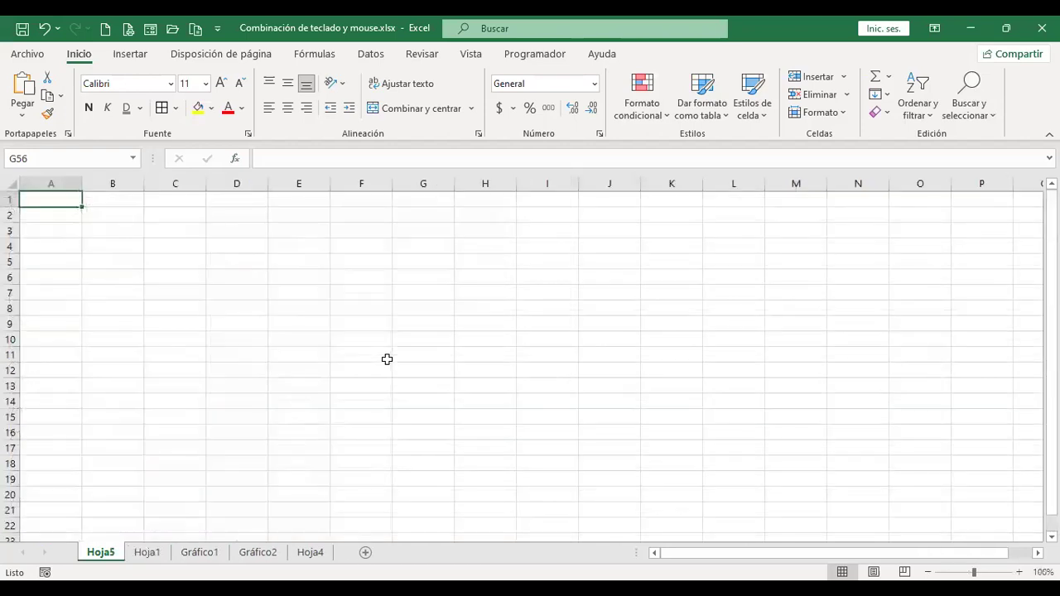
key(shift+F11)
key(shift+F11)
key(shift+F11)
key(shift+F11)
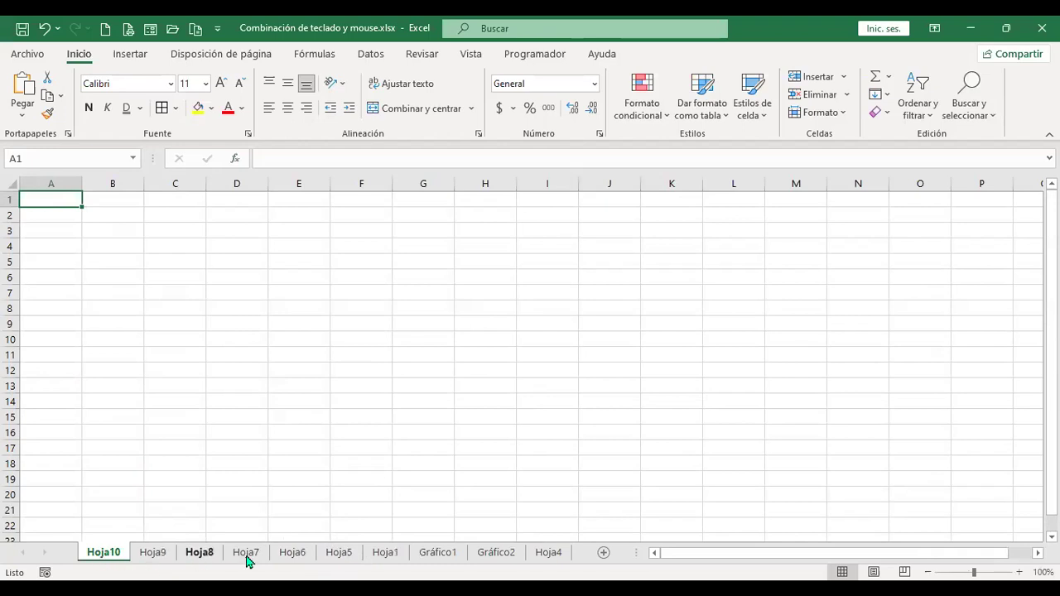
right_click(105, 562)
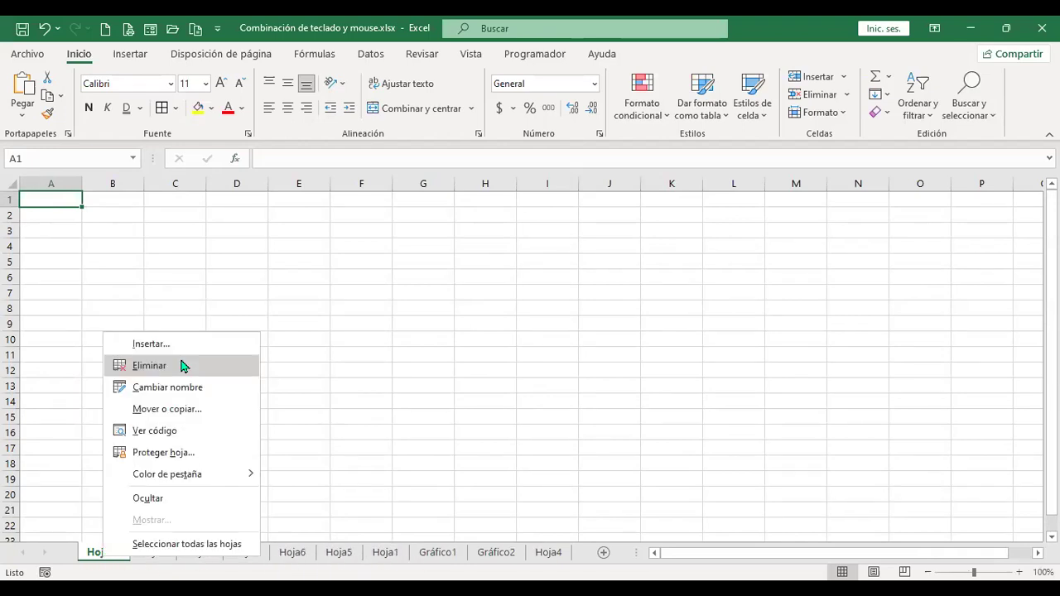
click(183, 366)
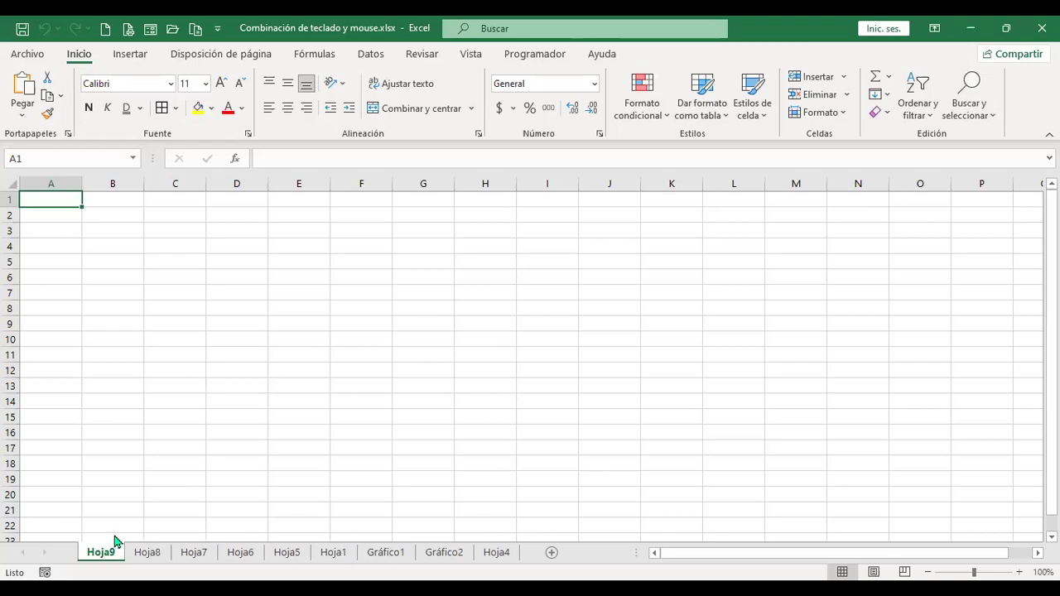
right_click(109, 552)
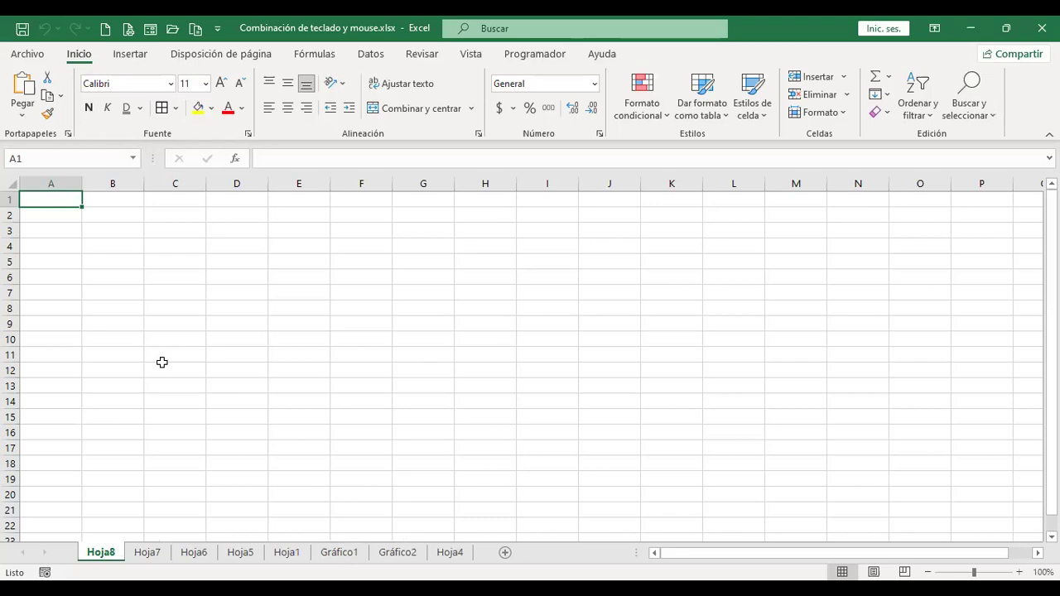
key(F4)
key(F4)
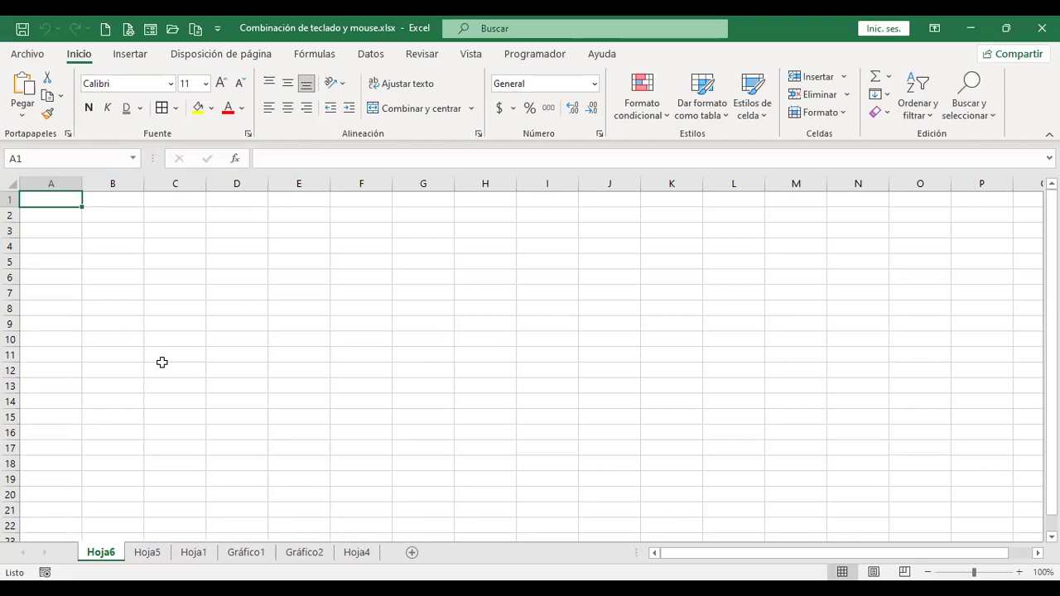
Delete the remaining extra blank sheets Hoja8, Hoja7 and Hoja6 using the Alt+O, E, H keys.
key(alt+o)
key(e)
key(h)
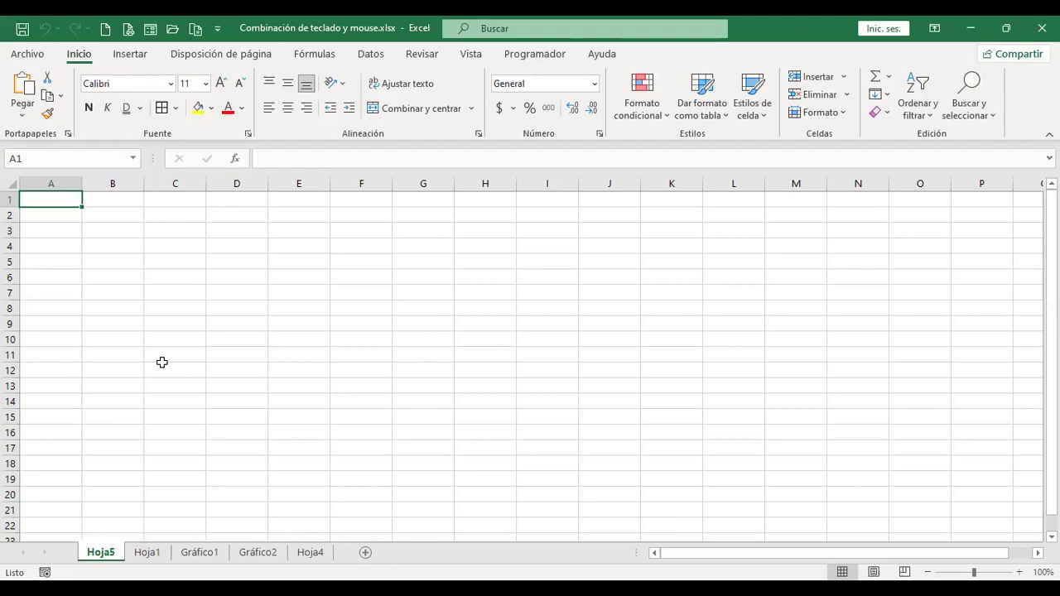
key(alt+o)
key(e)
key(h)
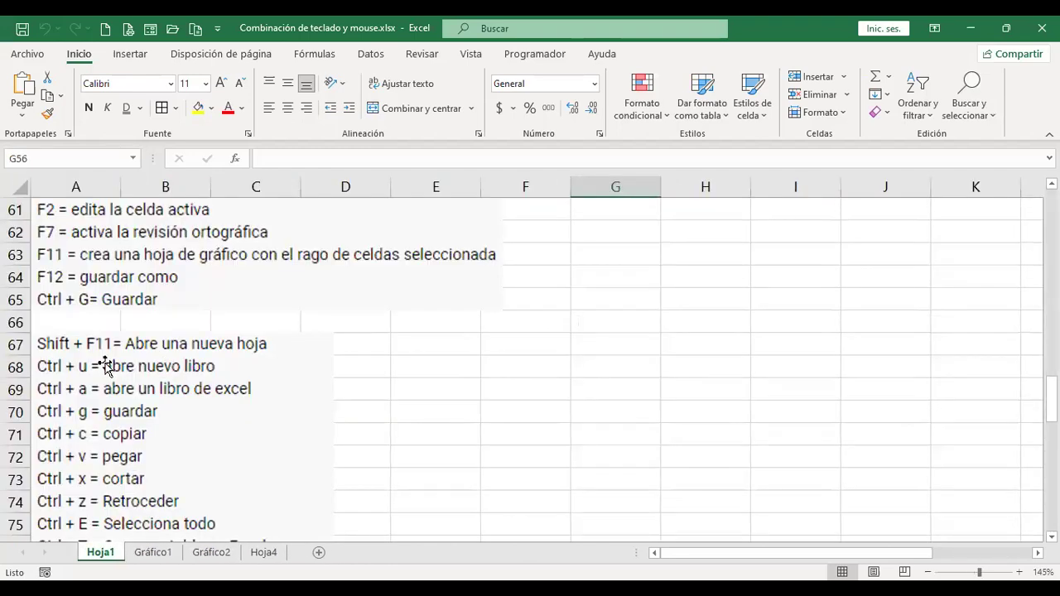
Select cell F68, save from the Quick Access Toolbar, and scroll back to the top of Hoja1.
click(522, 360)
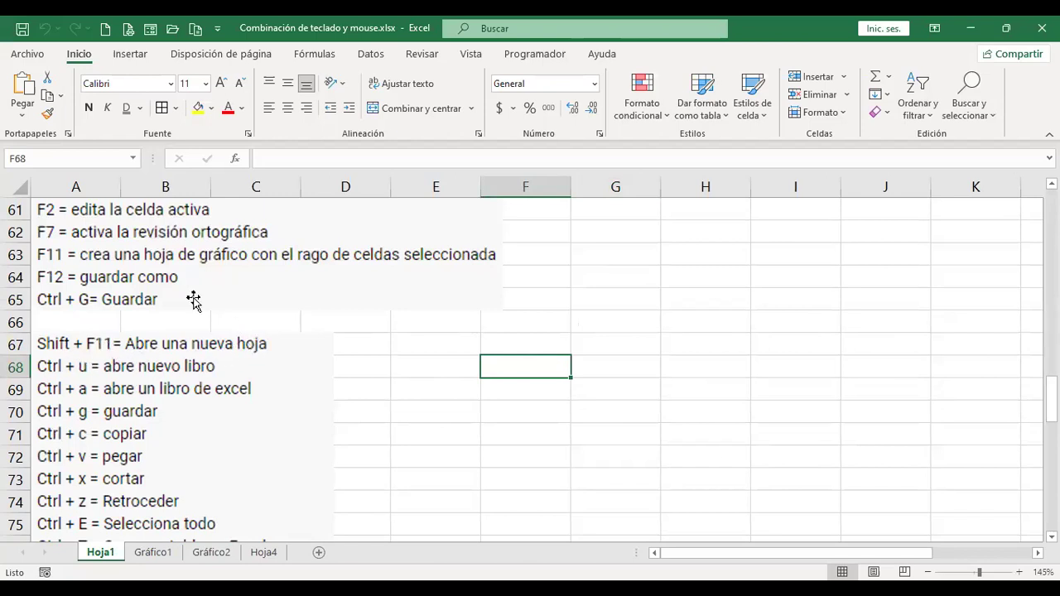
click(23, 31)
key(shift+F11)
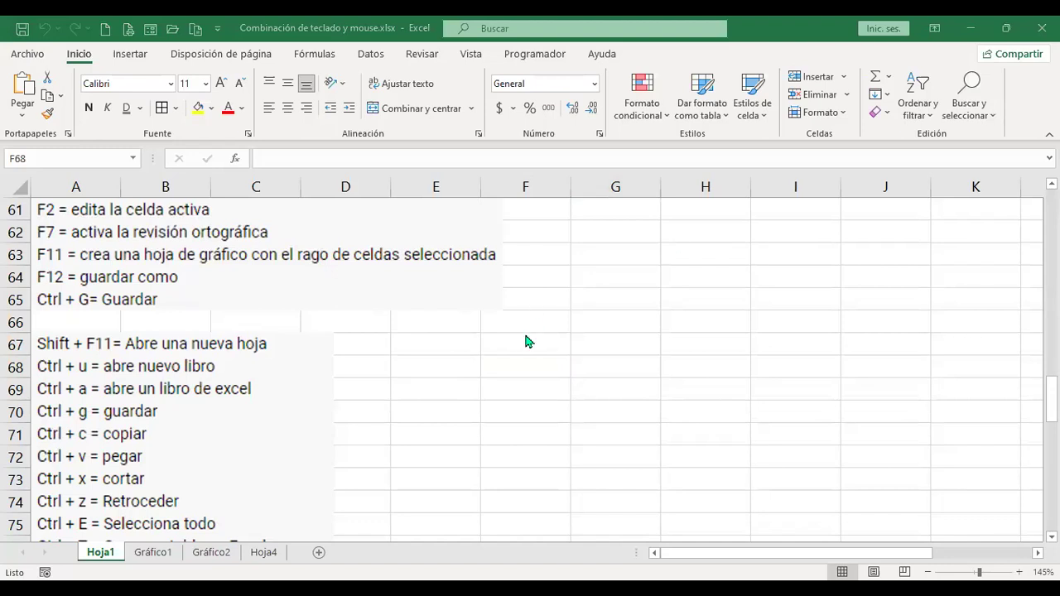
scroll(523, 331, down, 1)
scroll(518, 335, down, 5)
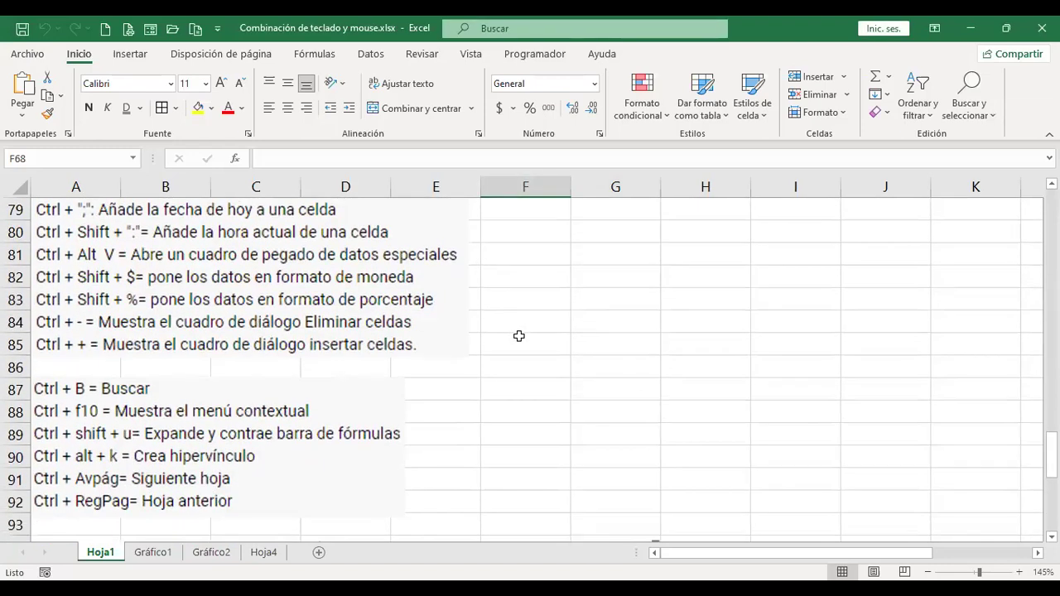
scroll(519, 336, up, 6)
scroll(518, 336, up, 20)
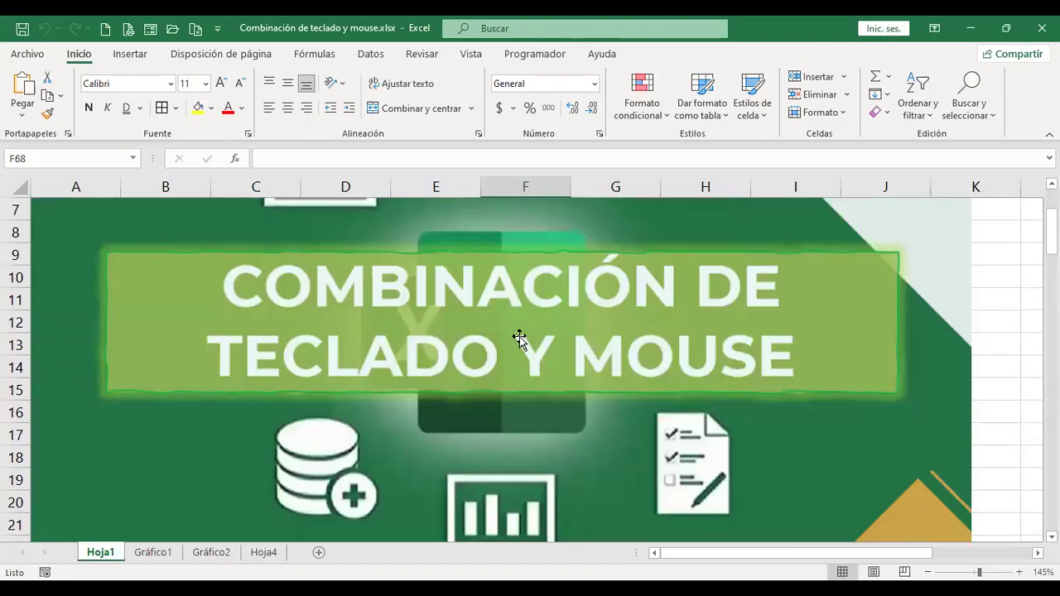